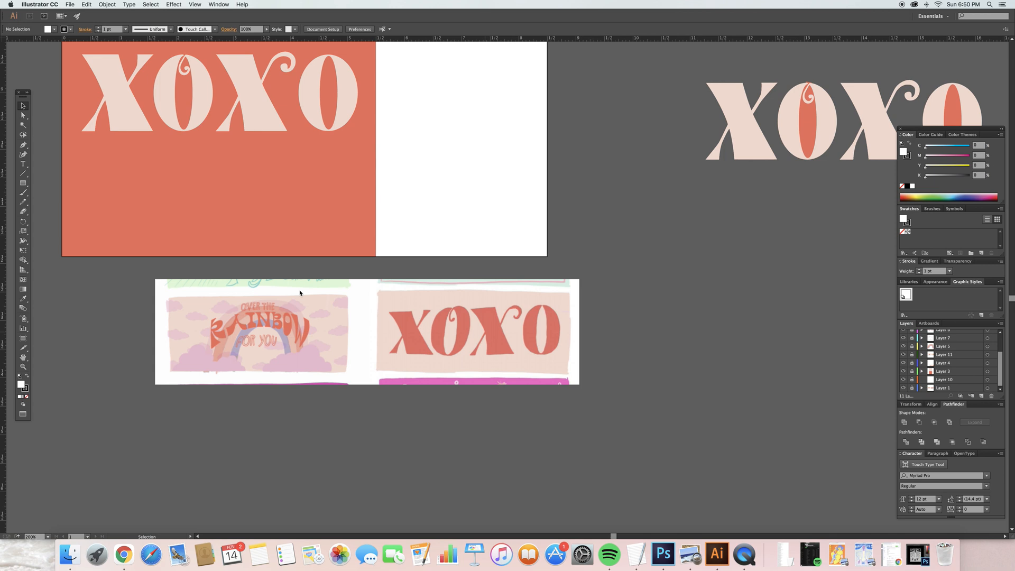
Step: Add a new layer directly above Layer 1 for tracing the XOXO lettering
left_click(25, 156)
key("super+equal")
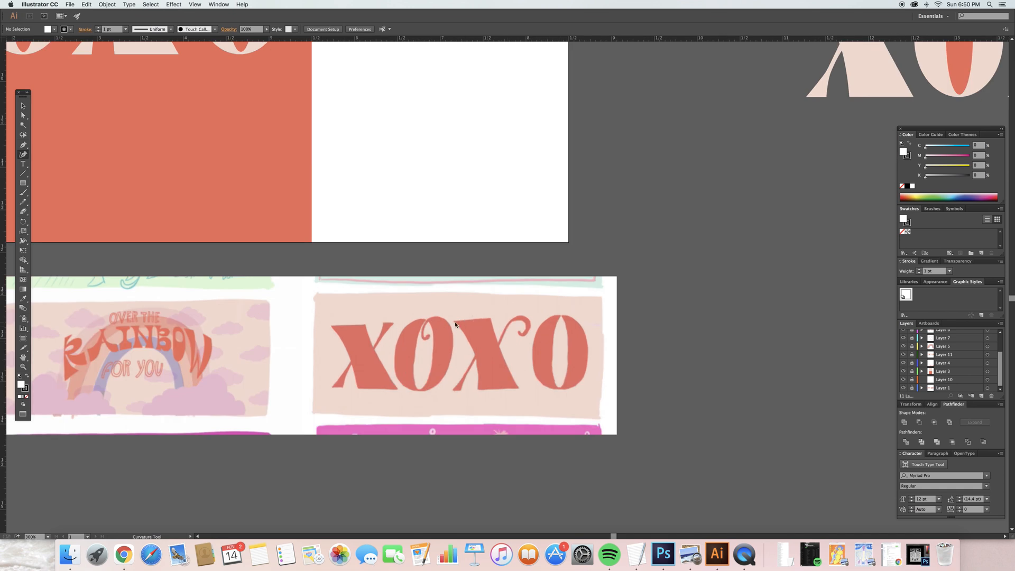
scroll(958, 377, "up", 3)
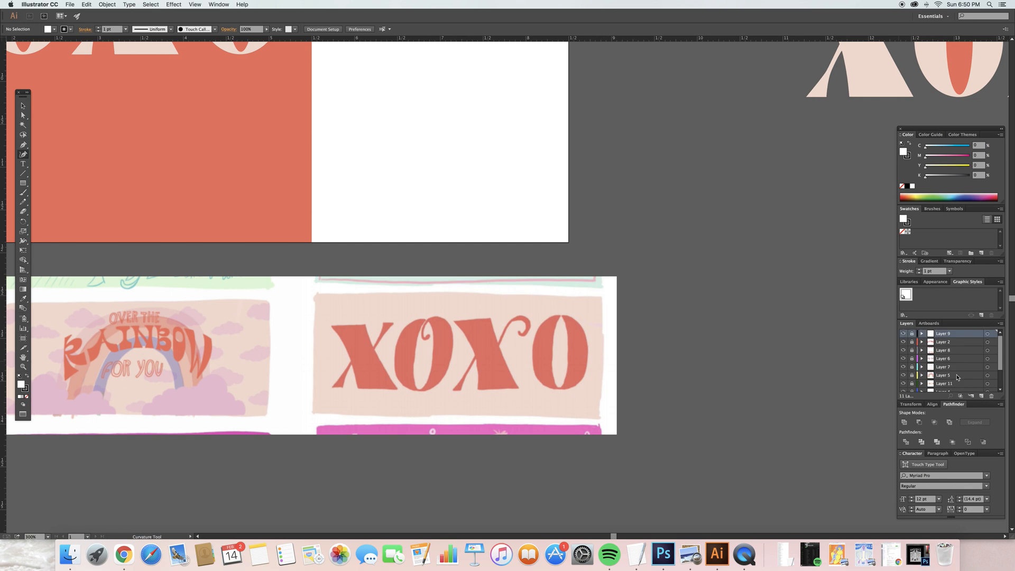
scroll(957, 376, "down", 3)
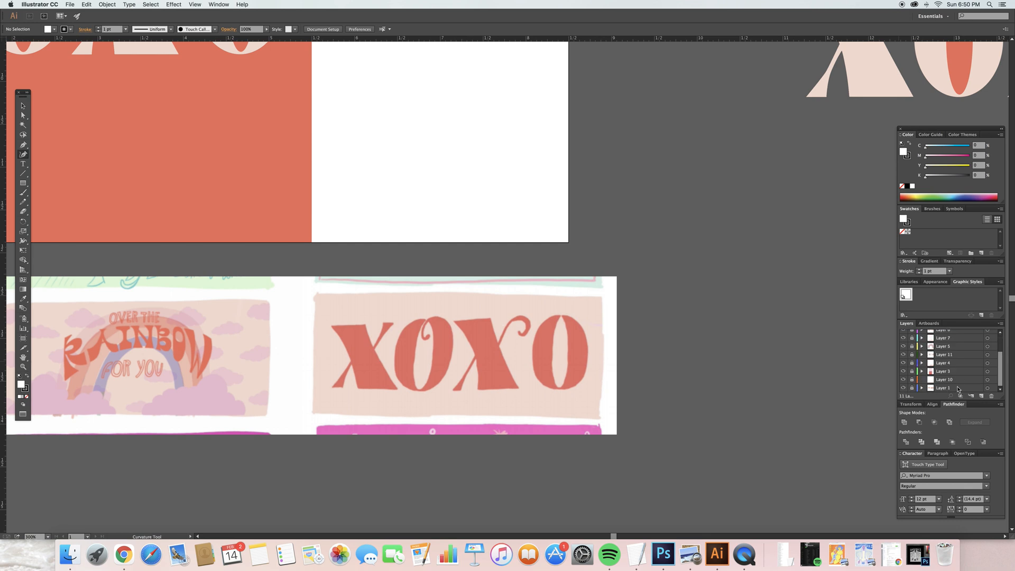
left_click(953, 388)
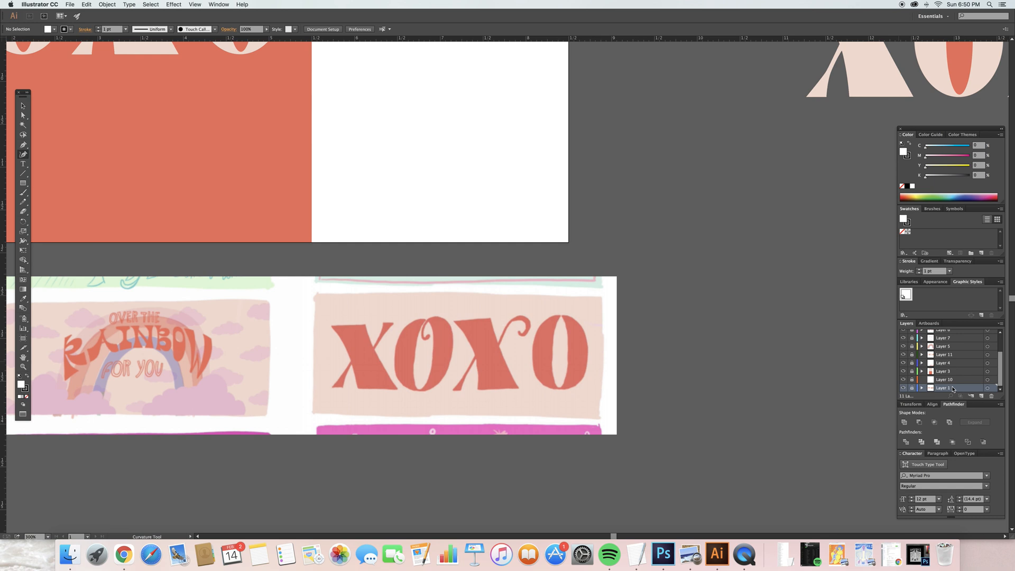
left_click(981, 396)
Step: Sample the red of the sketched lettering as the fill colour for the Pen tool
key("p")
key("i")
left_click(486, 336)
key("p")
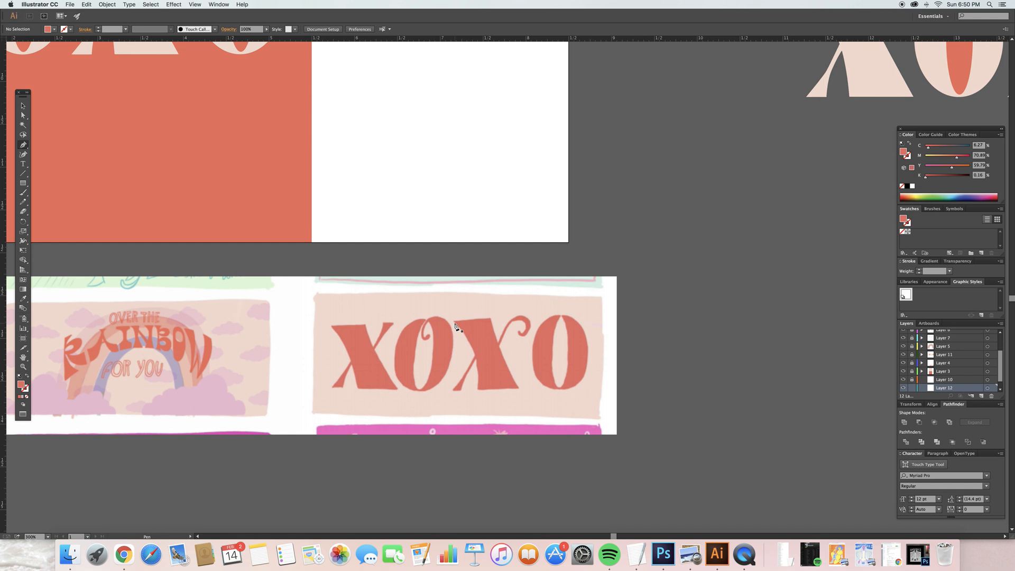
Step: Trace the thick diagonal stroke of the second X with the Pen tool as a closed shape
left_click(454, 323)
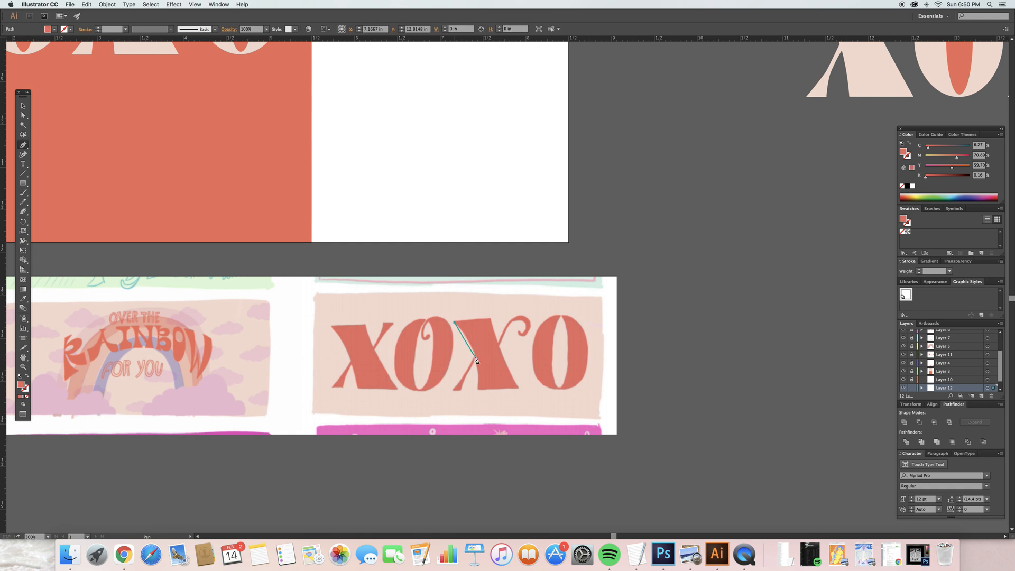
left_click_drag(475, 357, 482, 378)
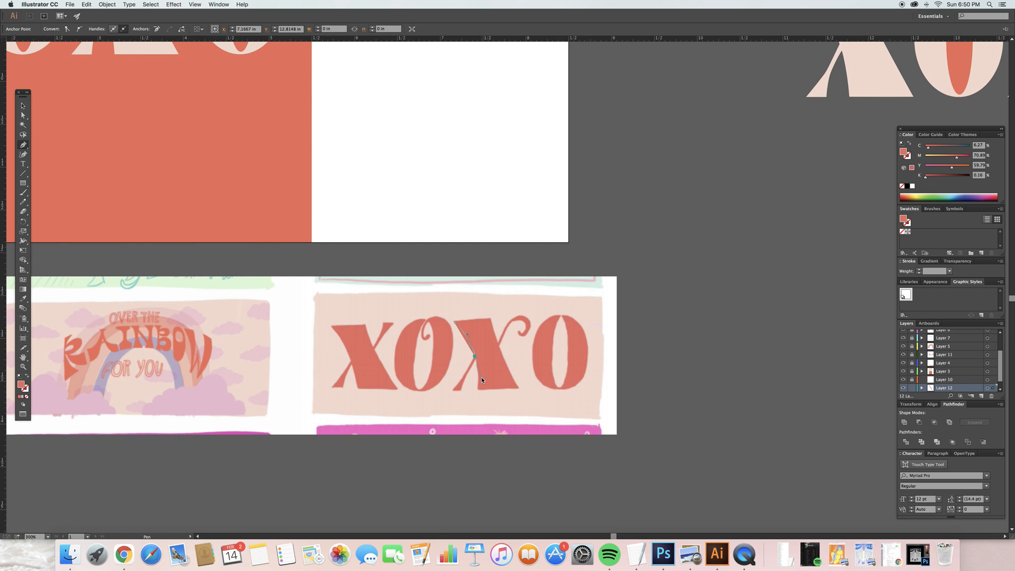
left_click(477, 390)
left_click(477, 390)
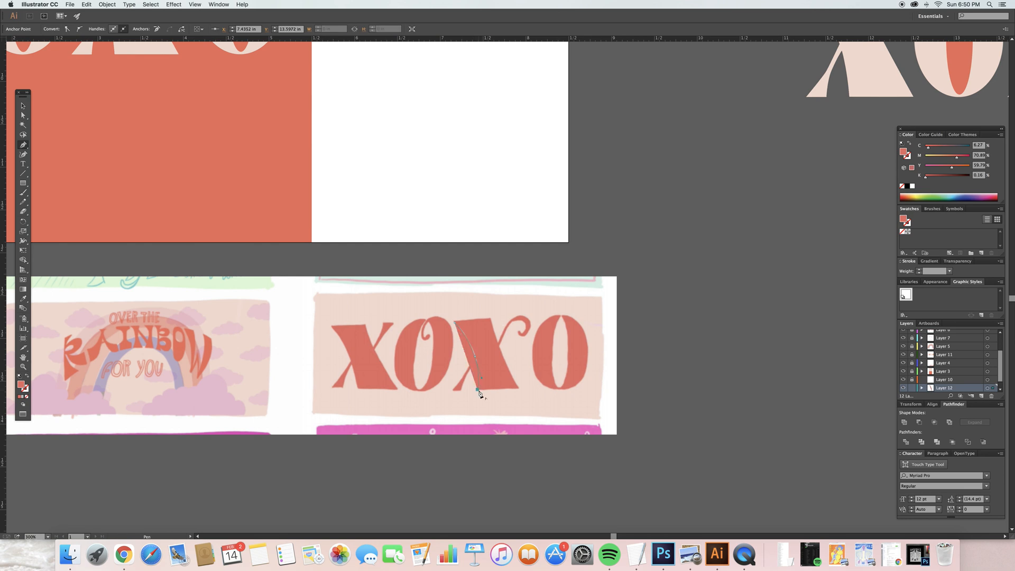
left_click(519, 391)
left_click(500, 350)
left_click(492, 323)
left_click(491, 321)
left_click(455, 322)
Step: Move the upper-left corner anchor of the second X's thick stroke slightly upward to match the sketch
key("super+equal")
scroll(502, 366, "down", 5)
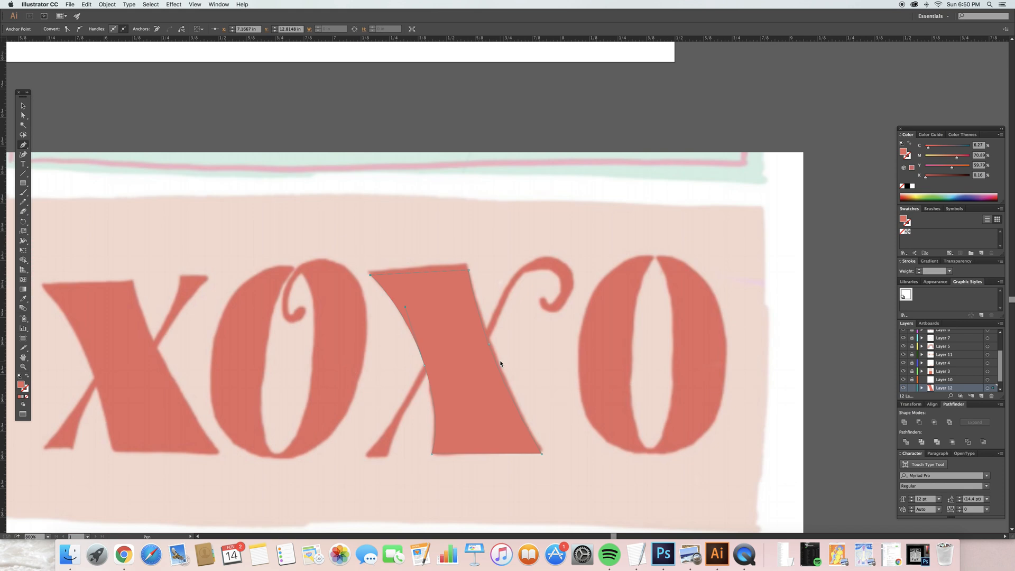
scroll(440, 299, "down", 1)
key("a")
left_click(370, 264)
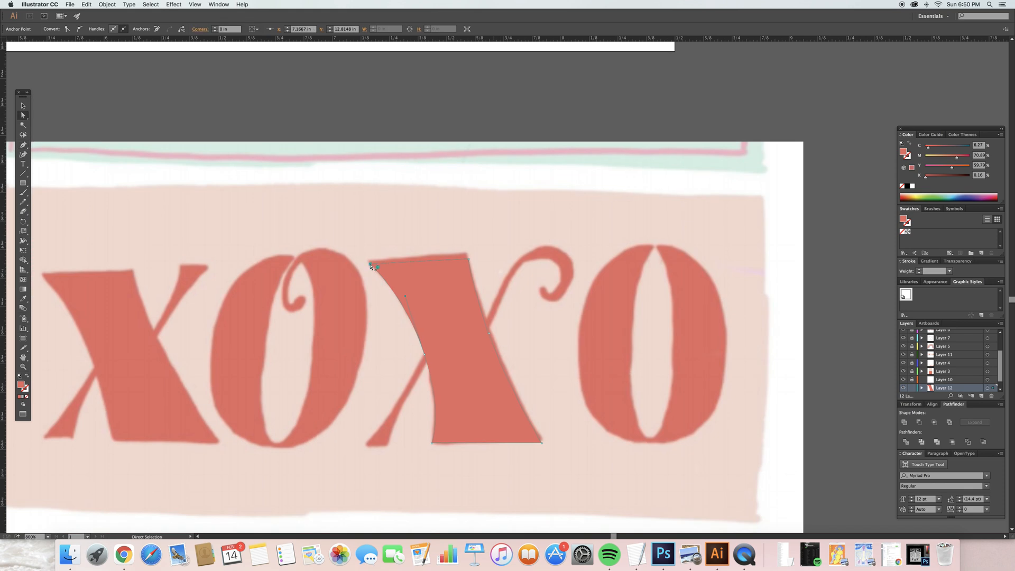
left_click_drag(372, 267, 370, 260)
Step: Trace the thin lower-left leg of the second X as a closed shape with a flared foot
key("p")
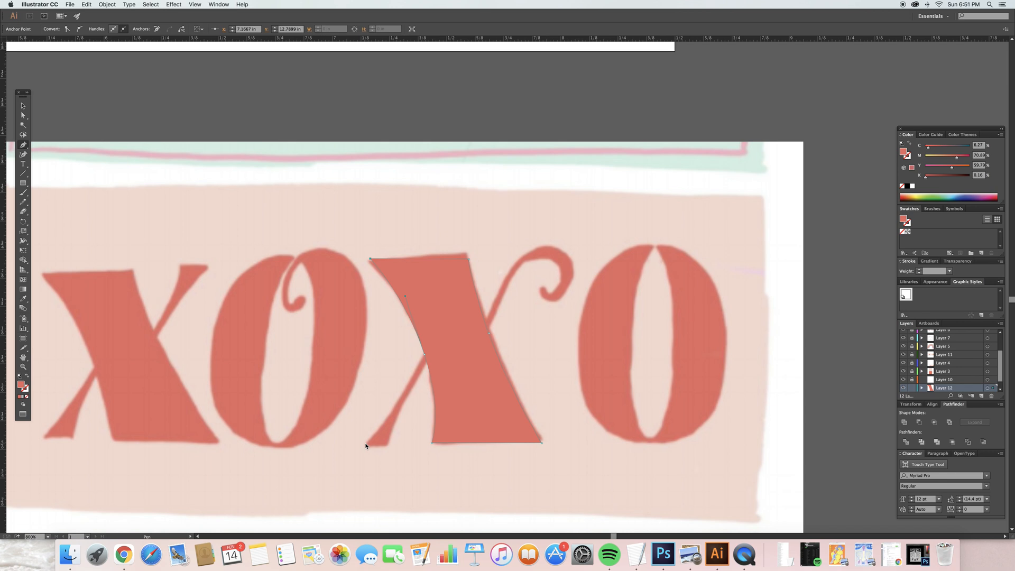
left_click(366, 444)
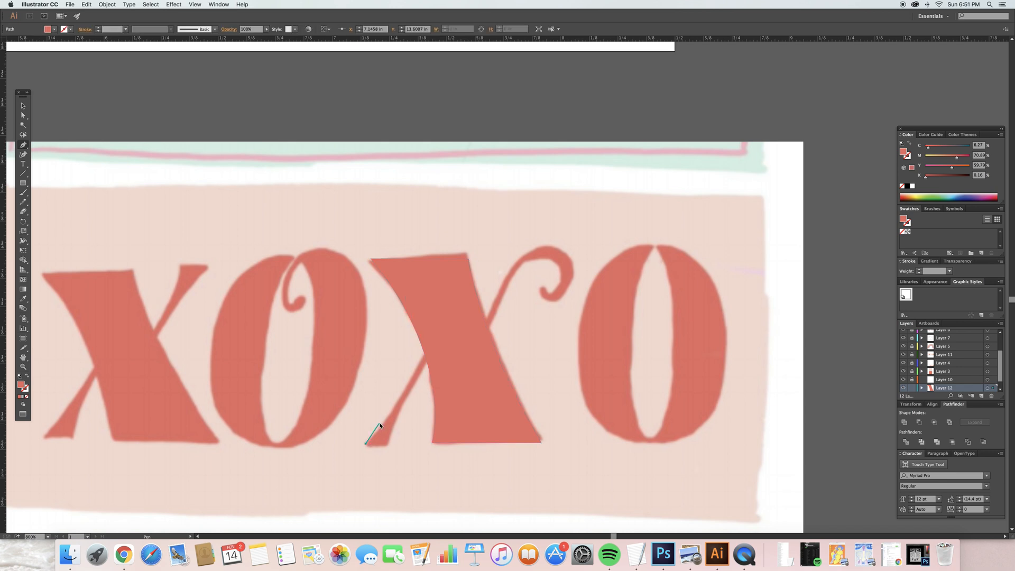
left_click_drag(408, 388, 419, 365)
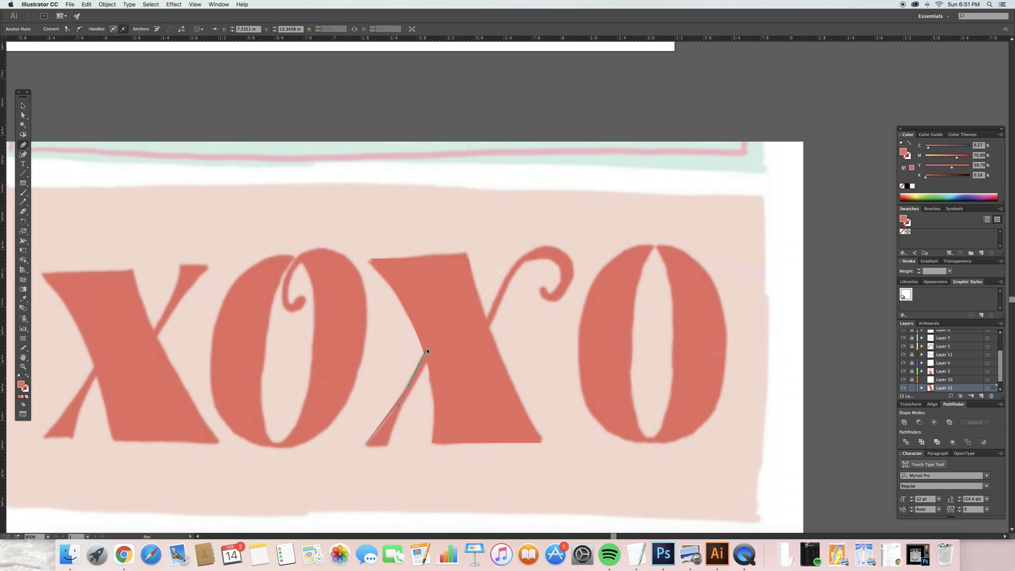
left_click_drag(427, 347, 431, 352)
left_click(430, 352)
left_click_drag(395, 427, 390, 447)
left_click(389, 445)
left_click(366, 445)
Step: Adjust the curve handle and foot of the second X's thin lower-left leg to follow the sketch
key("a")
left_click(366, 446)
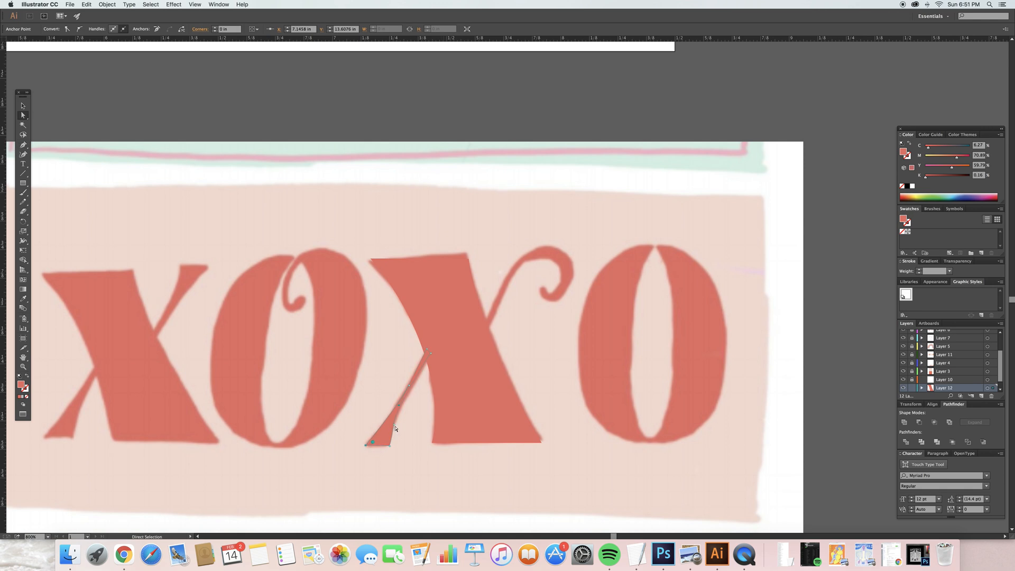
left_click(393, 425)
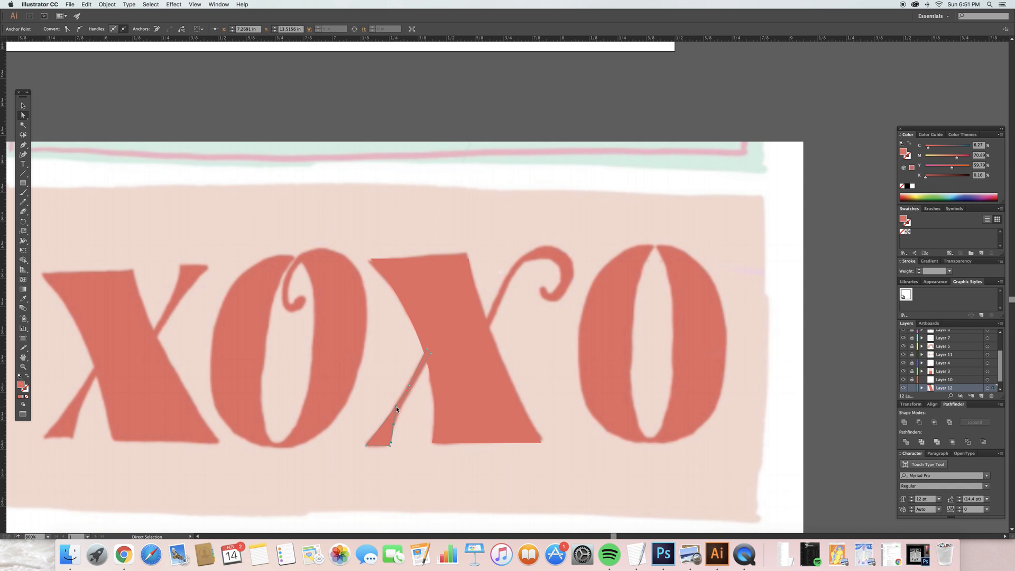
key("super+equal")
key("super+equal")
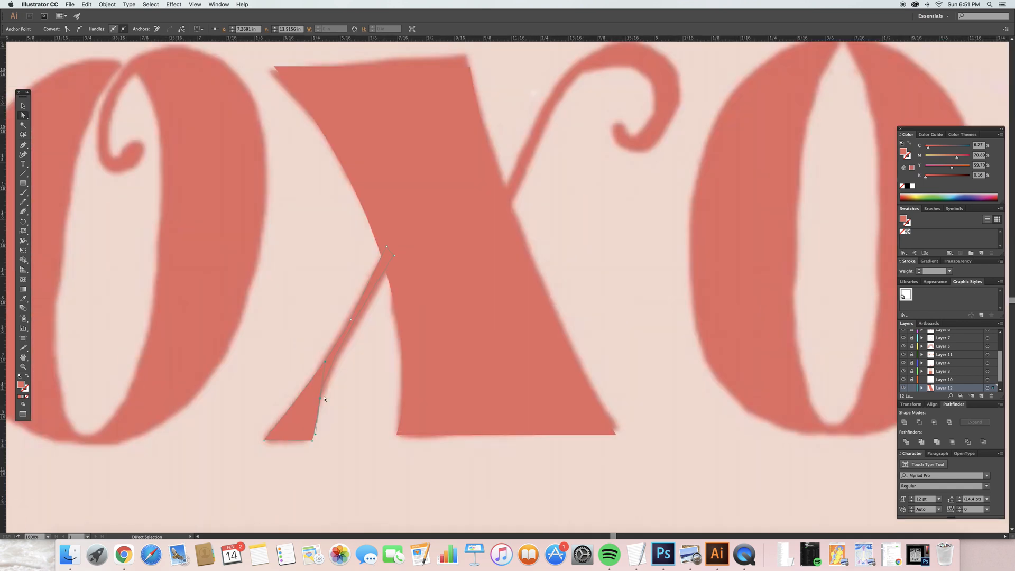
left_click_drag(325, 366, 329, 370)
left_click(341, 477)
left_click(310, 439)
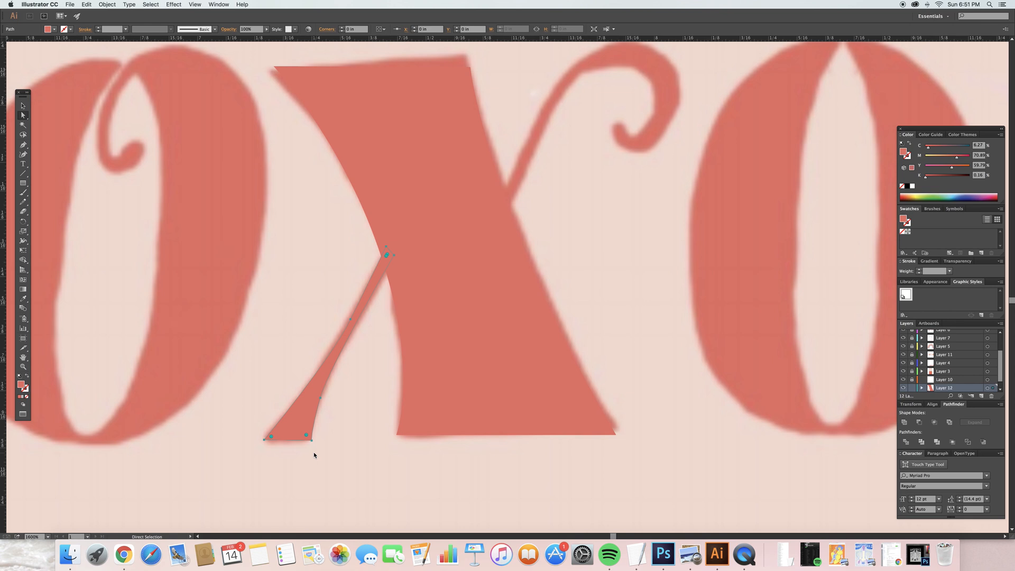
Step: Trace the inner edge of the second X's upper-right flourish with the Pen tool, from the stem around the curled tip
scroll(356, 405, "right", 2)
scroll(356, 402, "up", 3)
scroll(357, 401, "right", 1)
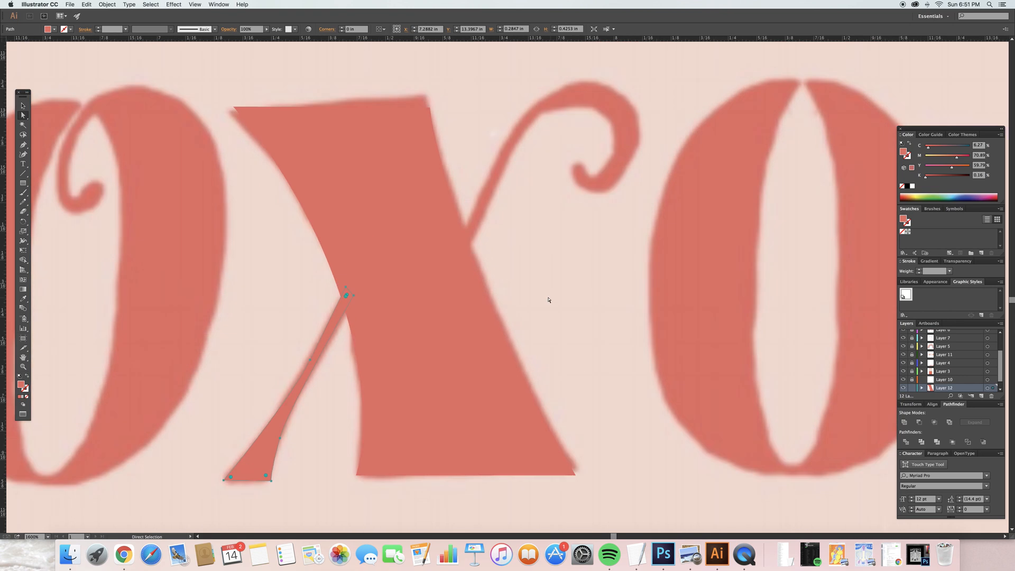
left_click(488, 261)
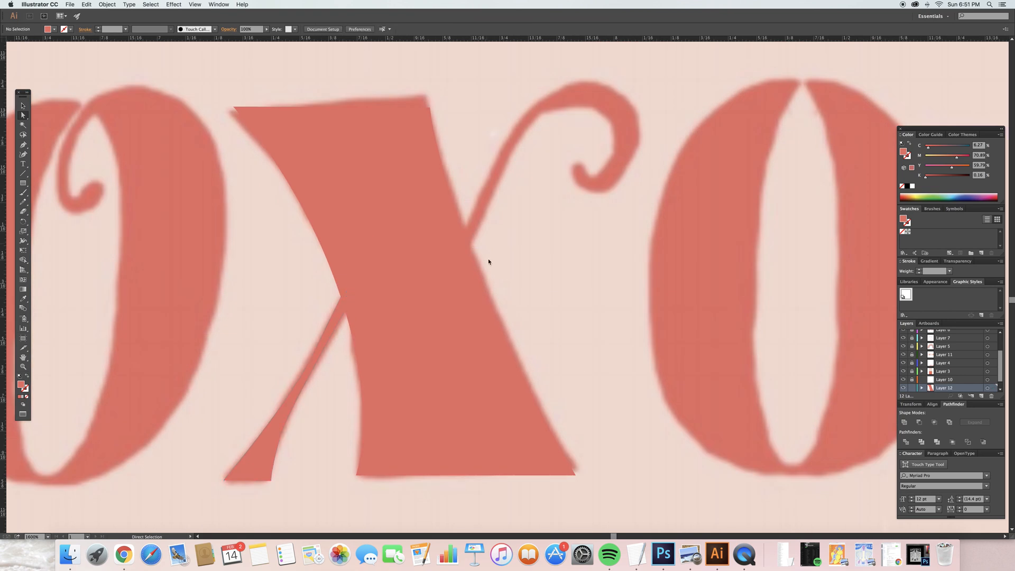
key("p")
left_click(456, 266)
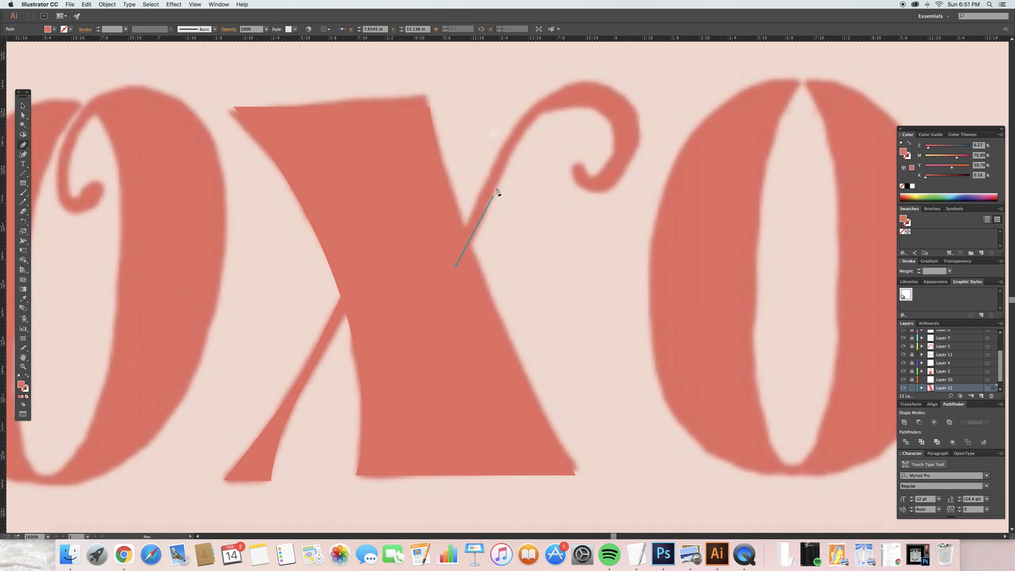
left_click_drag(499, 179, 510, 161)
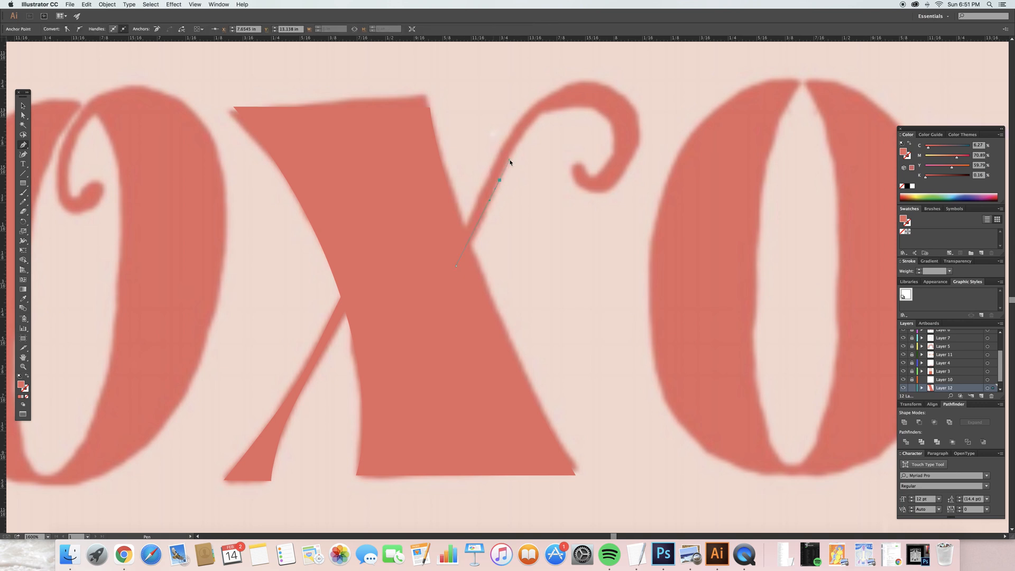
left_click(547, 115)
left_click_drag(547, 115, 560, 110)
left_click(596, 111)
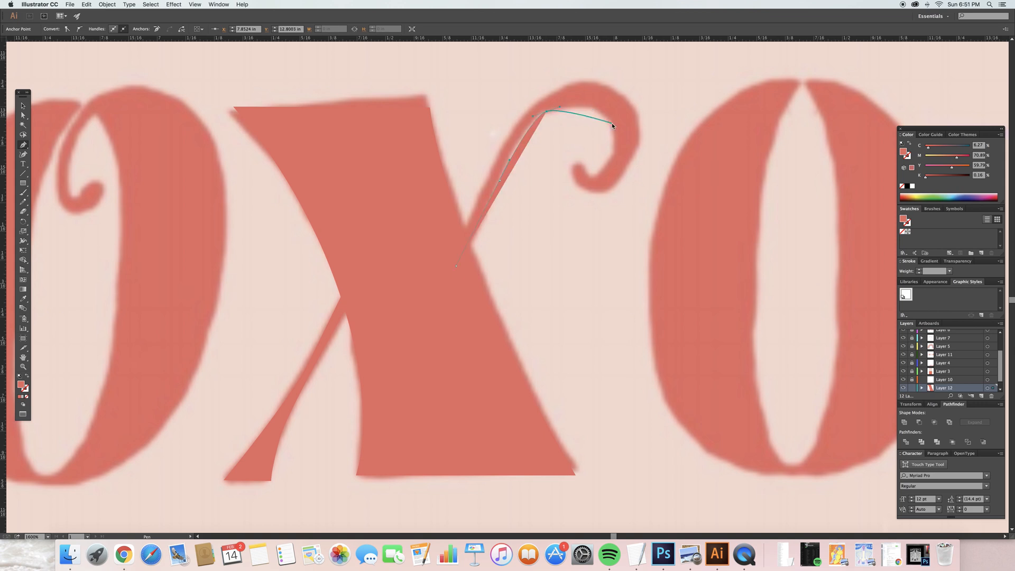
left_click_drag(612, 124, 599, 175)
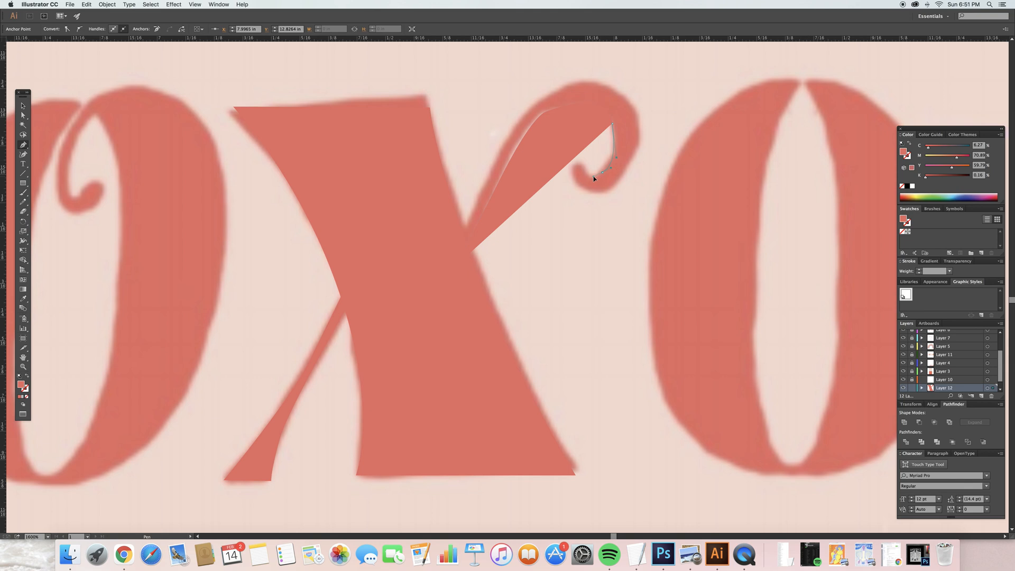
left_click(590, 178)
left_click_drag(589, 177, 609, 189)
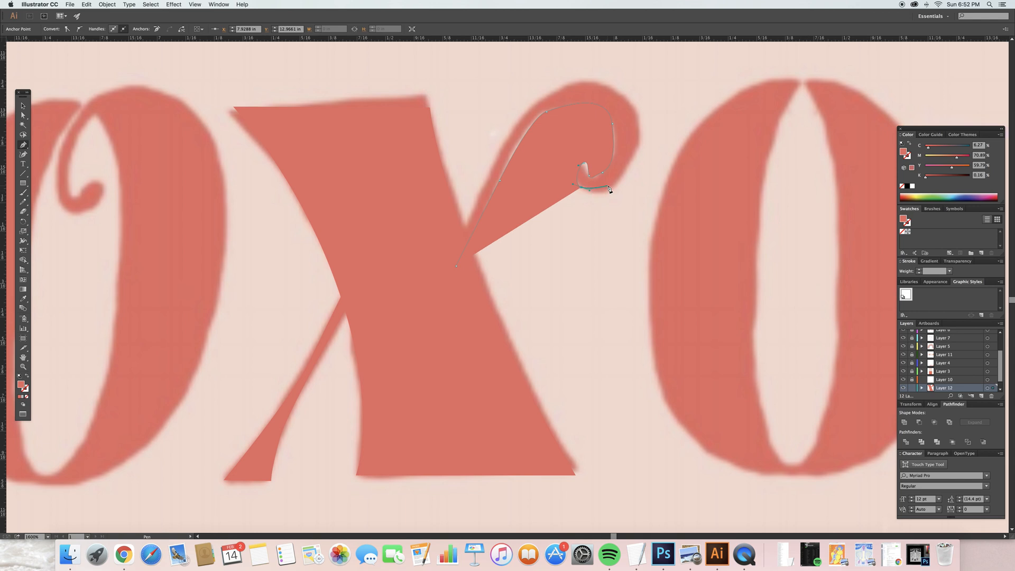
Step: Trace the outer edge of the flourish back down to the stem and close the shape
left_click(634, 151)
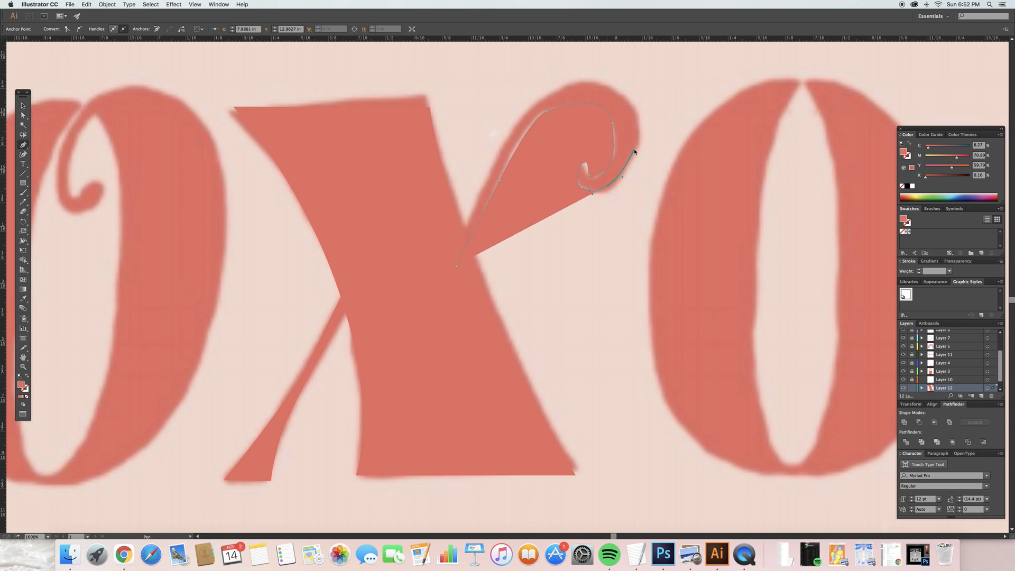
left_click(642, 107)
left_click(599, 87)
left_click_drag(598, 84, 555, 92)
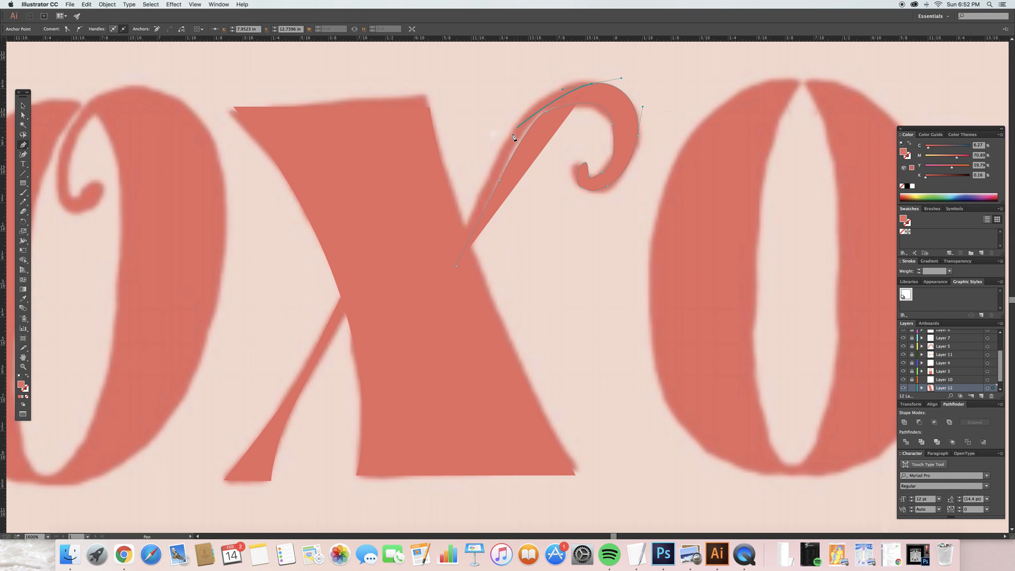
left_click(489, 162)
left_click_drag(489, 164, 485, 189)
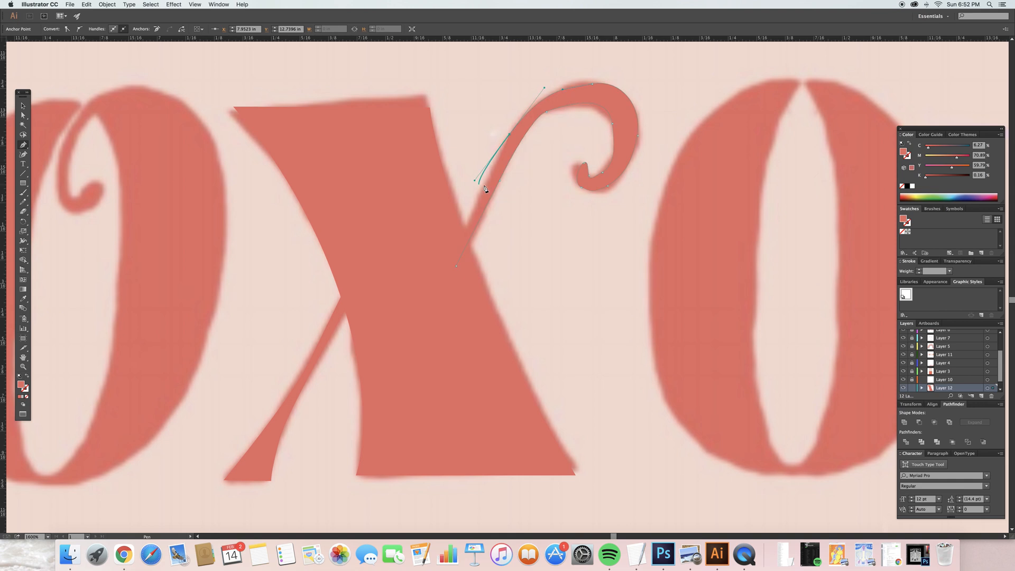
left_click(447, 276)
left_click(445, 285)
left_click(457, 267)
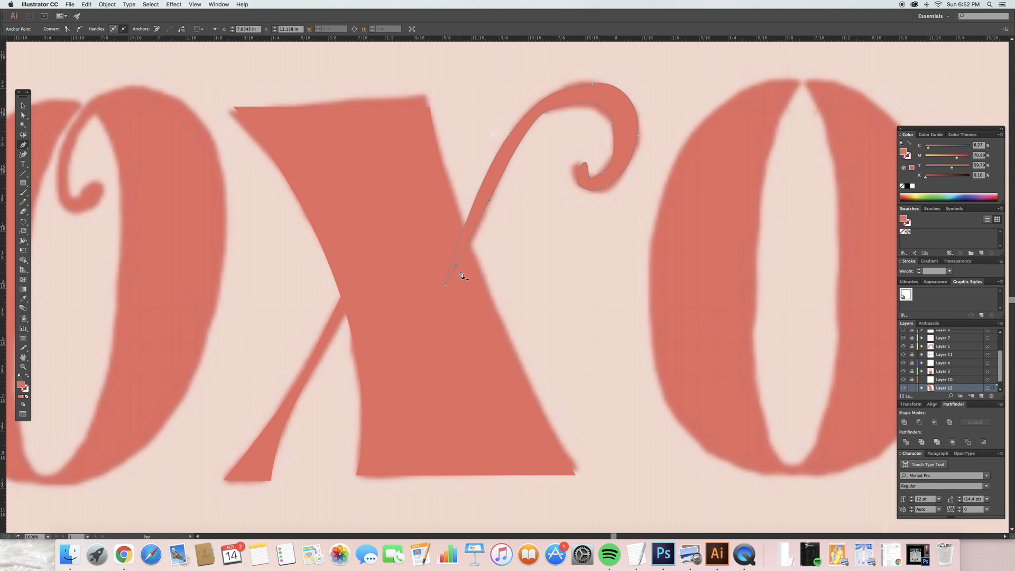
Step: Convert the flourish's inner bend anchor to smooth and reshape the outer bend and top of the arch
key("a")
left_click(546, 116)
left_click(68, 29)
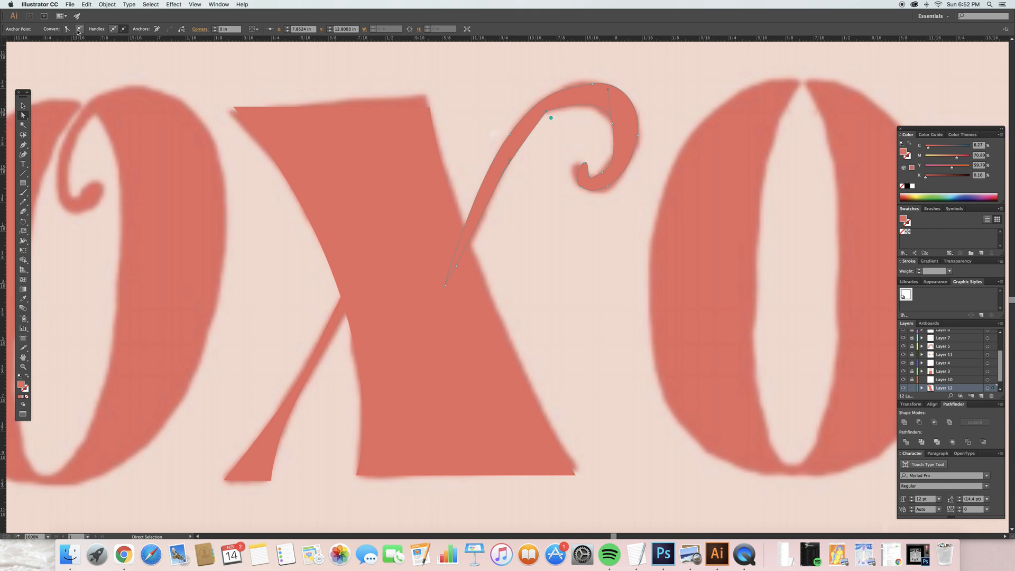
left_click(79, 30)
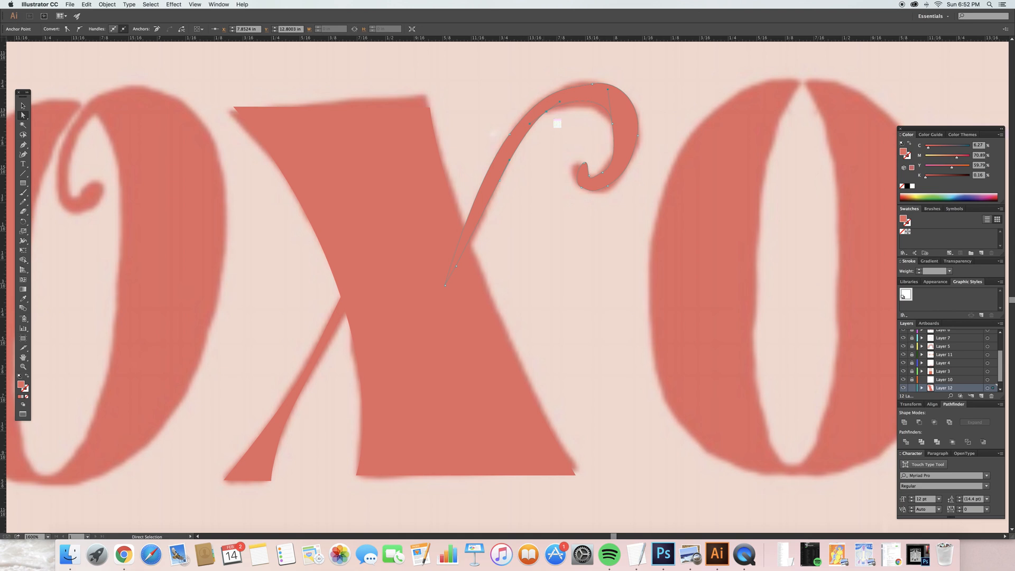
left_click_drag(530, 124, 518, 128)
left_click(509, 139)
left_click_drag(476, 173, 478, 188)
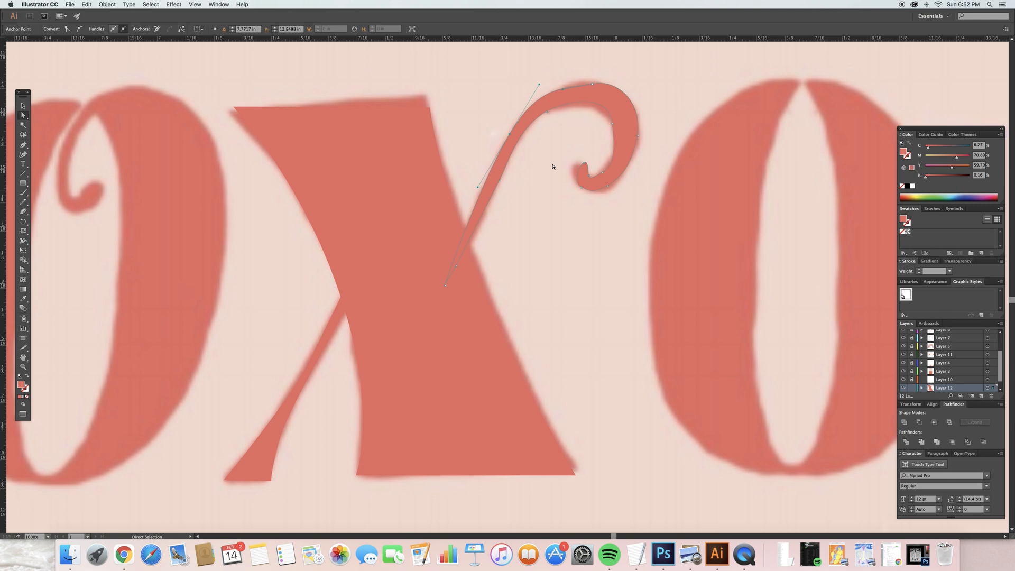
mouse_move(510, 137)
left_mouse_down()
mouse_move(506, 150)
mouse_move(511, 139)
left_mouse_up()
mouse_move(592, 84)
left_mouse_down()
mouse_move(561, 83)
mouse_move(592, 82)
left_mouse_up()
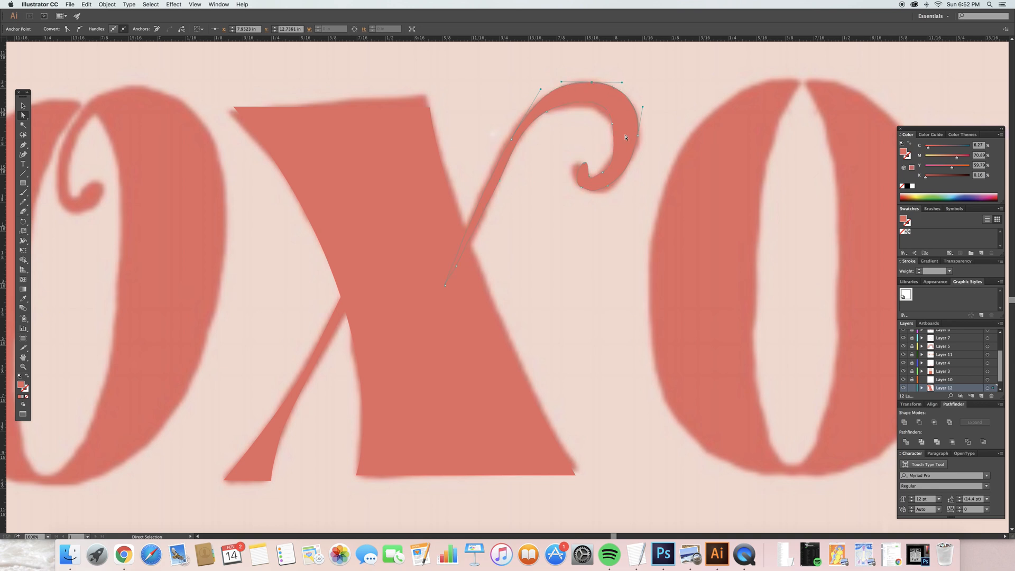
Step: Refine the anchors and handles around the flourish's curled tip into a smooth hook, and deselect the shape
left_click_drag(601, 171, 615, 171)
left_click_drag(584, 166, 611, 190)
left_click_drag(637, 137, 612, 123)
left_click_drag(605, 175, 607, 170)
left_click_drag(617, 158, 616, 142)
left_click_drag(589, 178, 612, 164)
left_click_drag(616, 144, 623, 146)
left_click(615, 212)
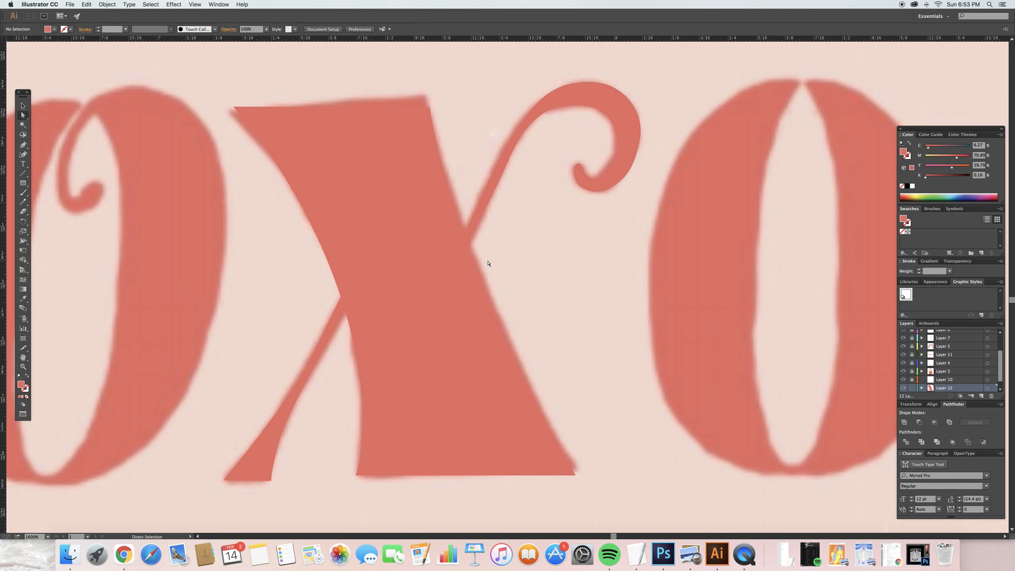
key("v")
scroll(488, 263, "down", 3)
scroll(487, 263, "down", 2)
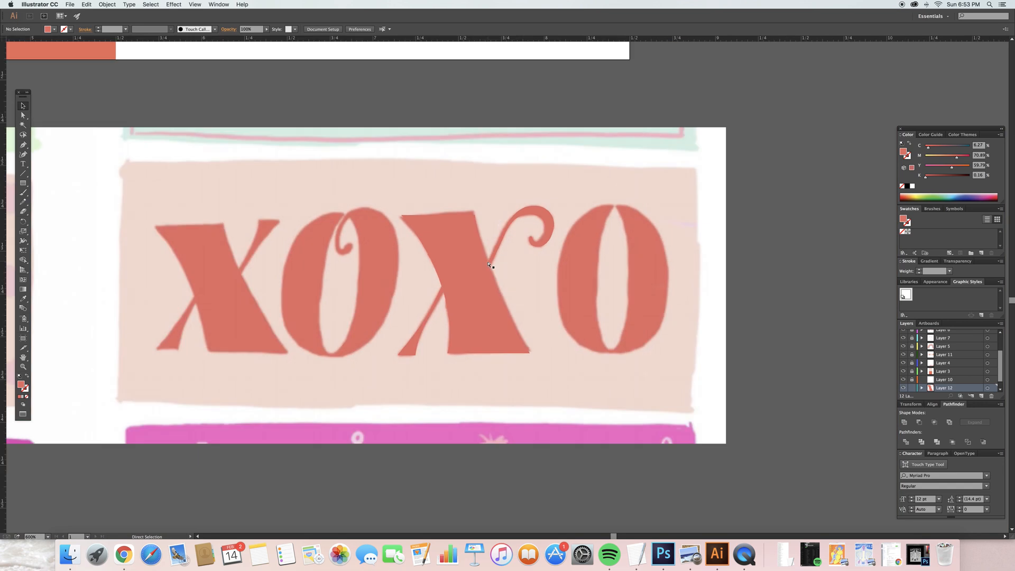
scroll(487, 263, "down", 3)
scroll(492, 261, "down", 1)
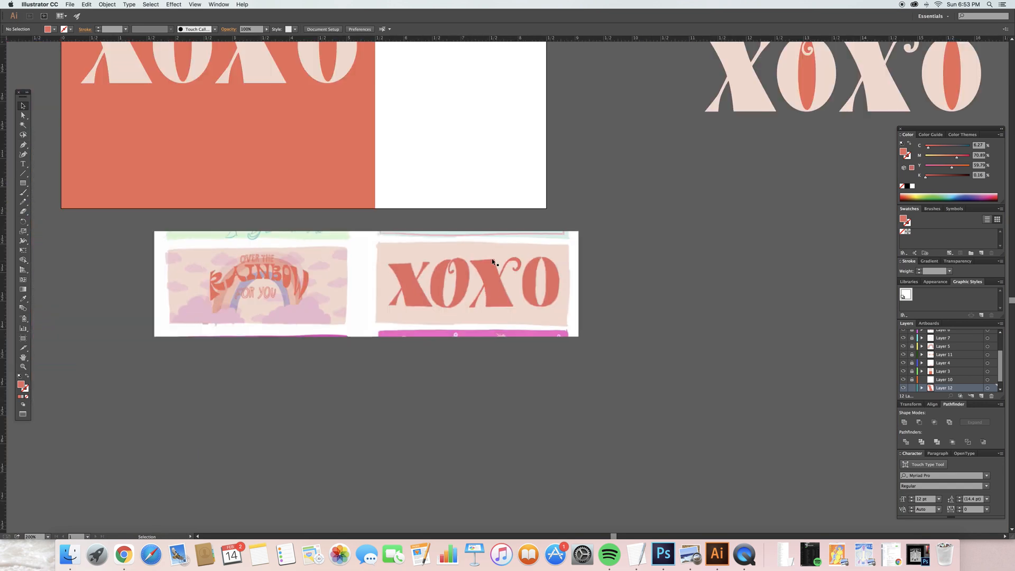
Step: Move the complete traced X off the sketch onto the empty canvas below the finished XOXO lettering, and deselect it
scroll(690, 197, "up", 2)
scroll(689, 197, "right", 3)
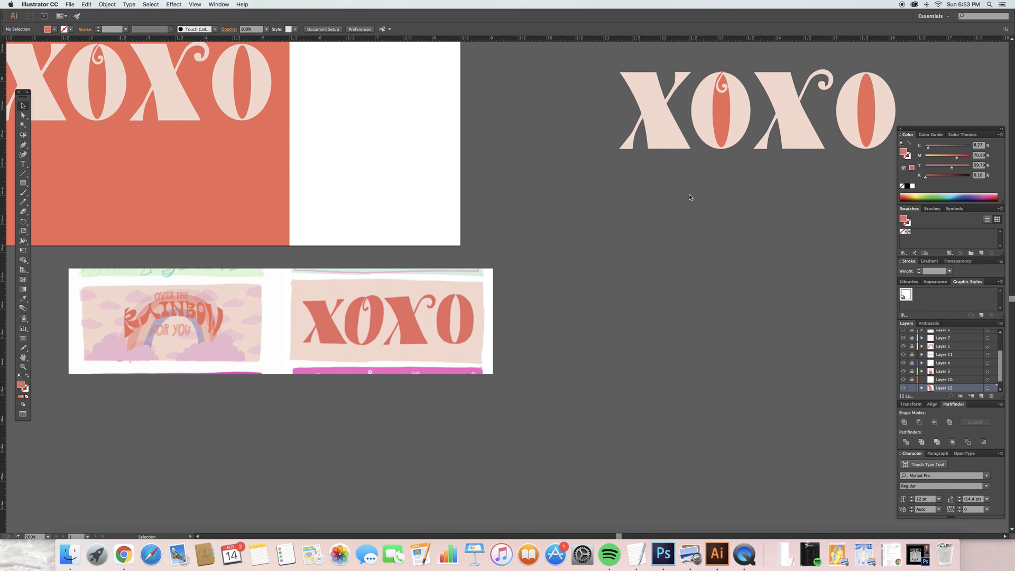
scroll(689, 197, "right", 1)
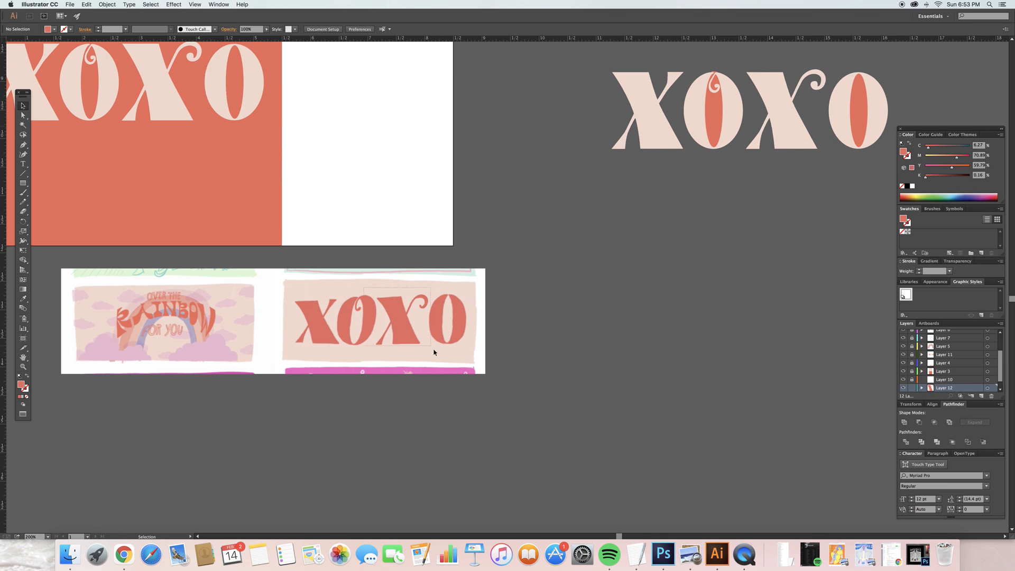
key("super+a")
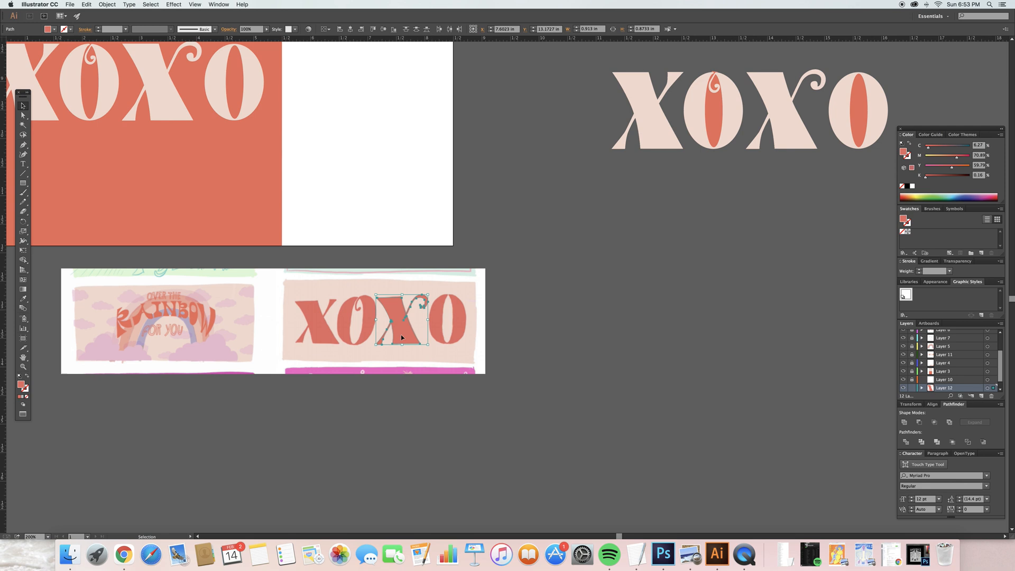
mouse_move(402, 336)
left_mouse_down()
mouse_move(464, 334)
mouse_move(599, 295)
left_mouse_up()
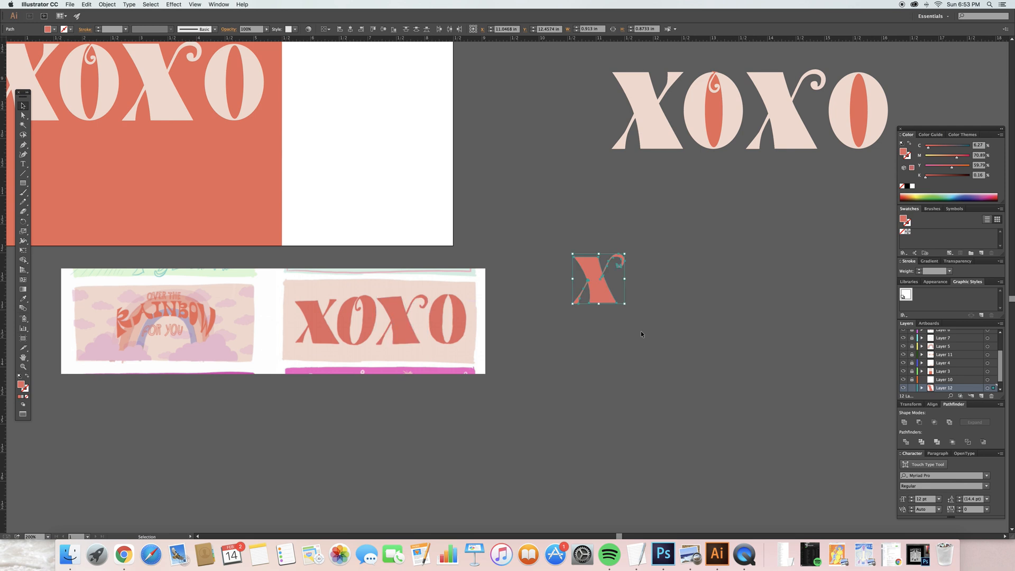
left_click(640, 331)
Step: Compare the traced X and its curled flourish with the second X of the finished XOXO lettering
key("super+equal")
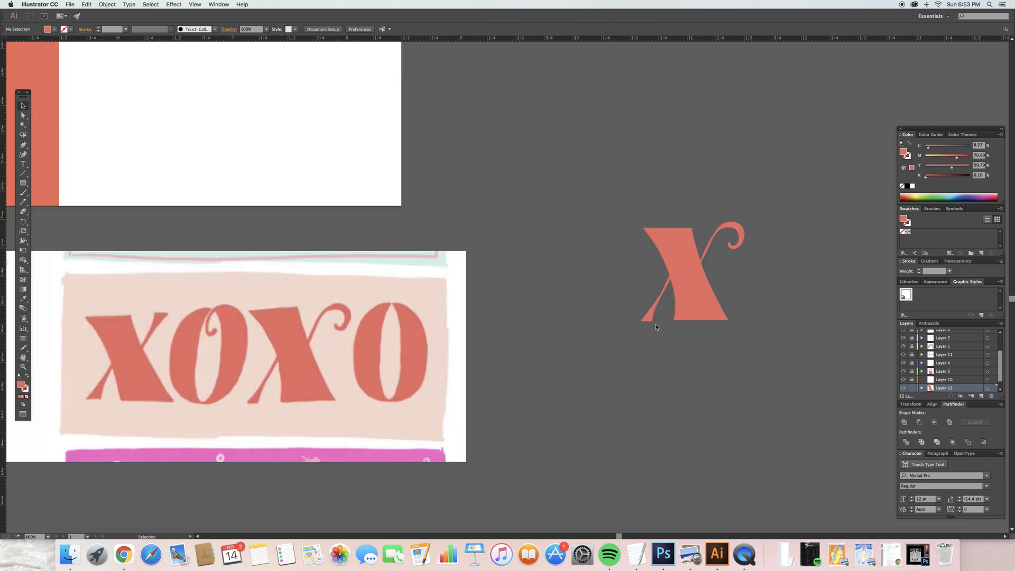
scroll(655, 326, "right", 3)
scroll(678, 329, "right", 5)
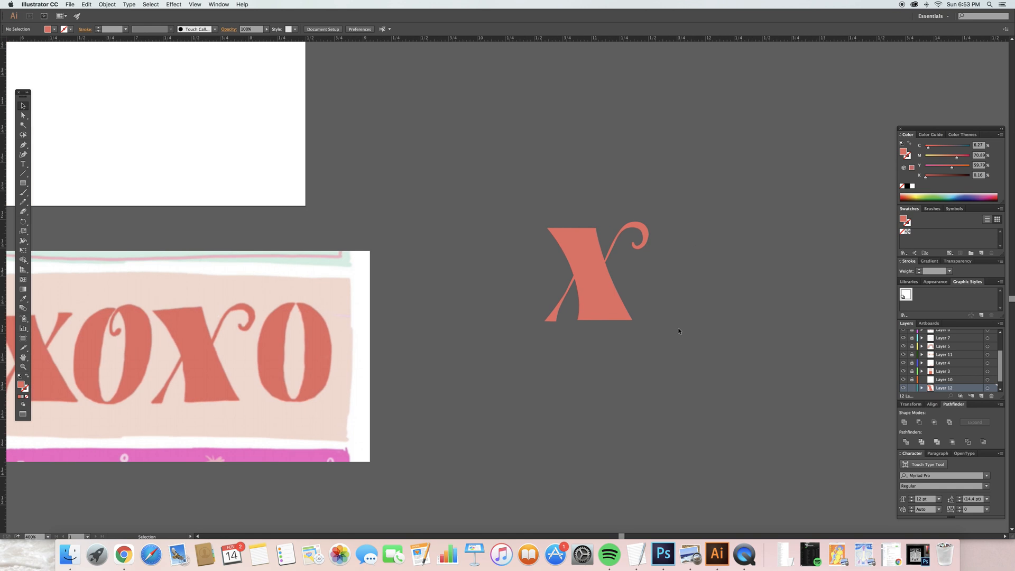
scroll(678, 329, "up", 5)
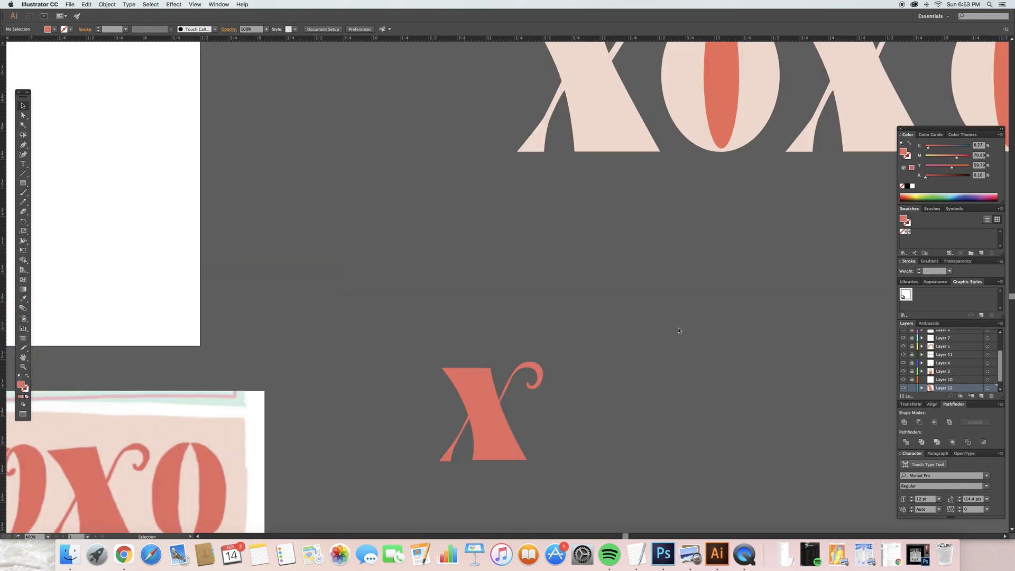
scroll(678, 330, "up", 2)
scroll(678, 330, "right", 2)
scroll(678, 330, "up", 1)
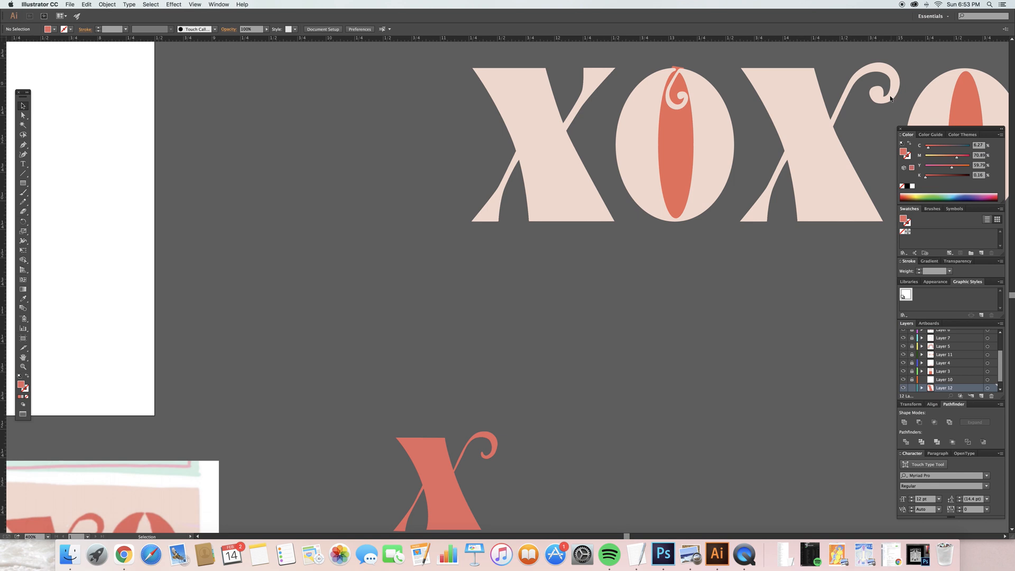
scroll(552, 395, "down", 3)
scroll(496, 356, "left", 1)
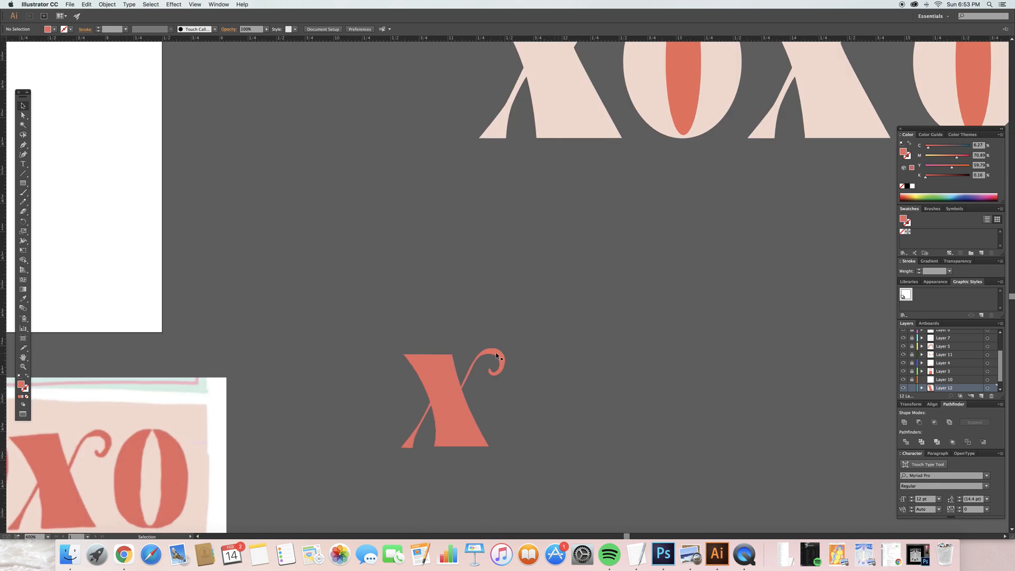
Step: Move the anchor on the outermost edge of the X's flourish slightly outward to round the curl
key("super+equal")
key("super+equal")
key("super+equal")
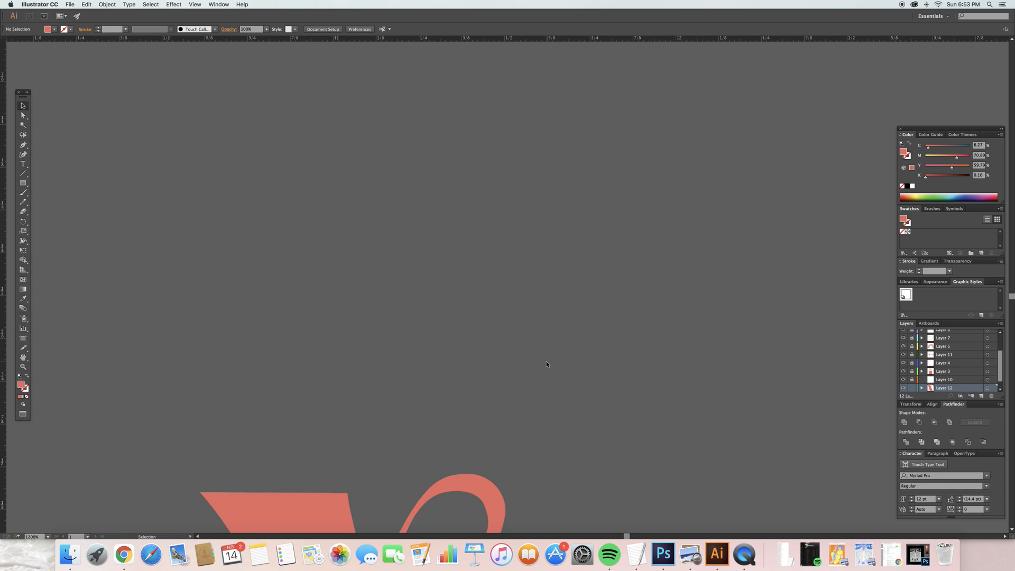
scroll(547, 364, "down", 8)
scroll(507, 273, "down", 2)
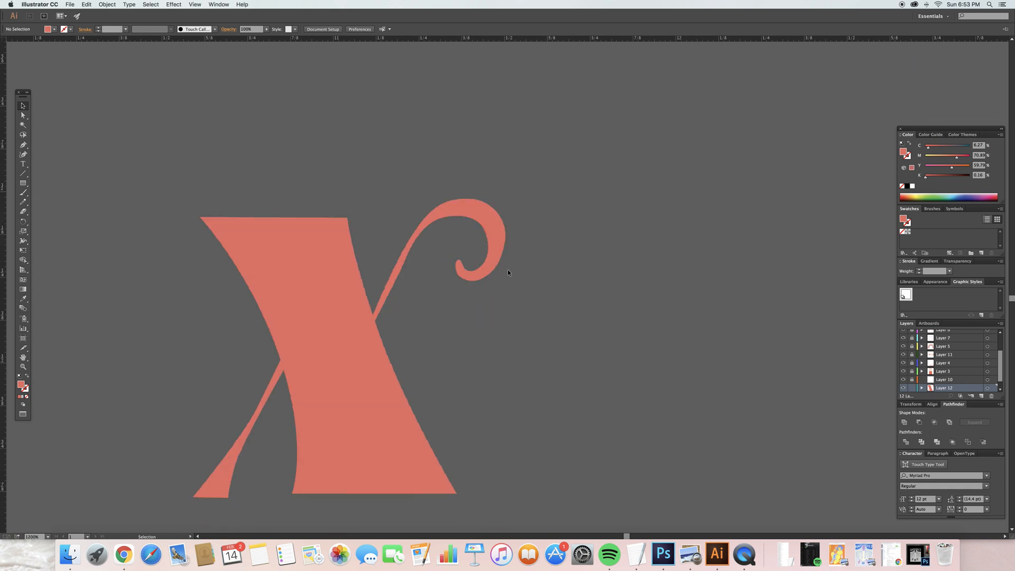
key("a")
left_click(508, 249)
left_click(505, 245)
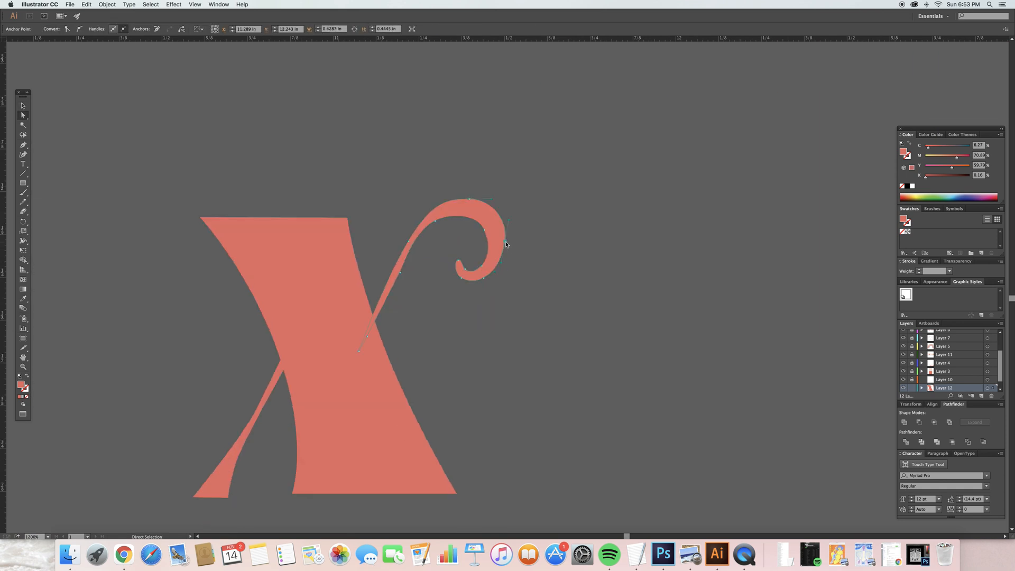
left_click_drag(506, 244, 510, 249)
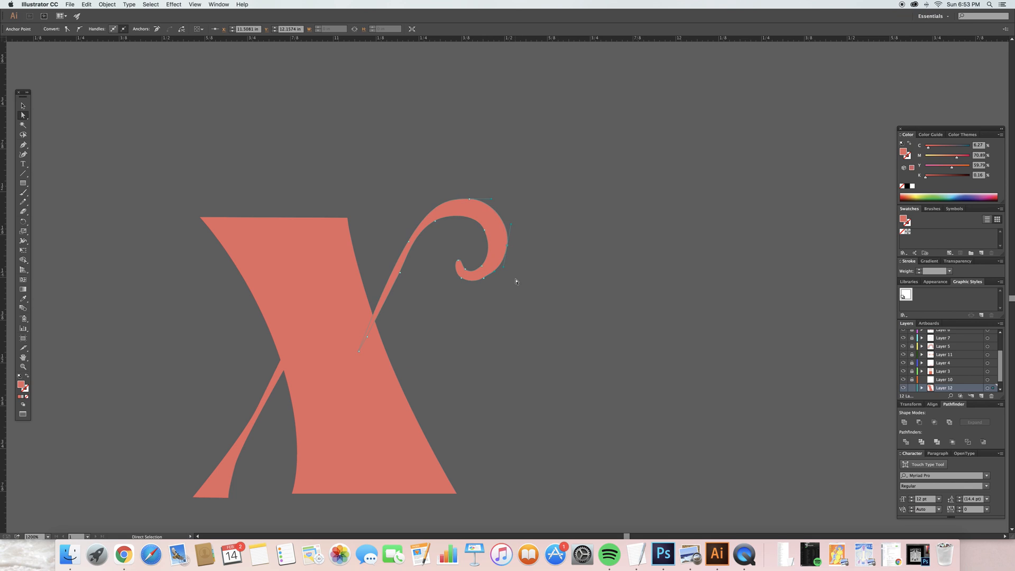
Step: Adjust the anchor and its handle at the underside of the flourish's curl to smooth the outer edge, and deselect the shape
left_click(489, 278)
left_click(483, 279)
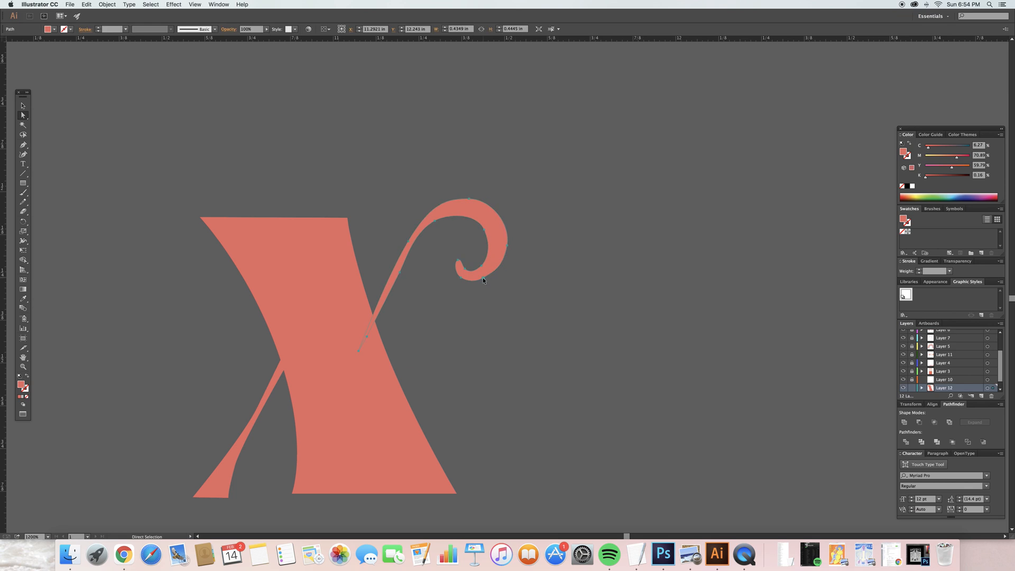
left_click(487, 278)
left_click_drag(486, 279, 485, 280)
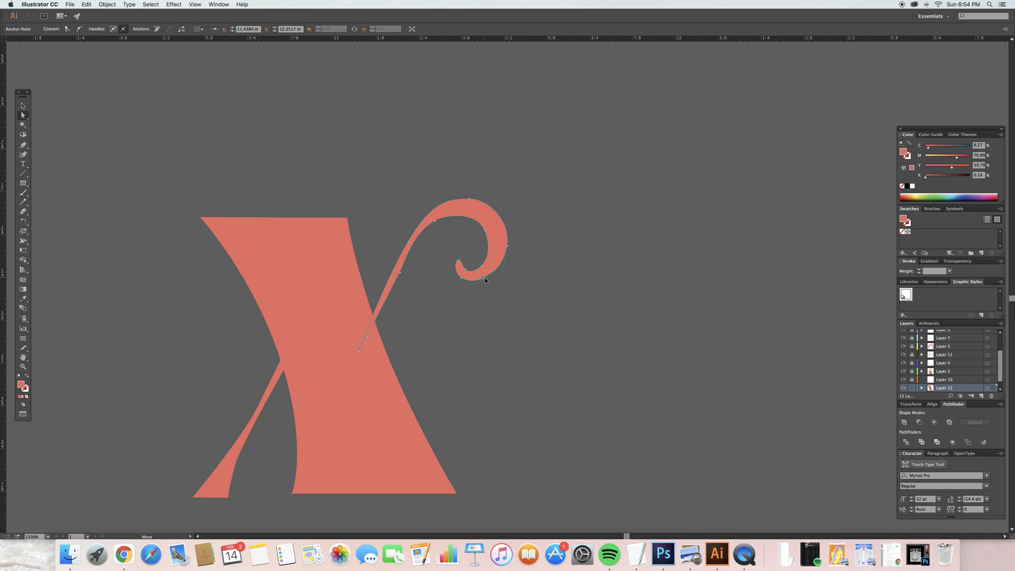
left_click(512, 367)
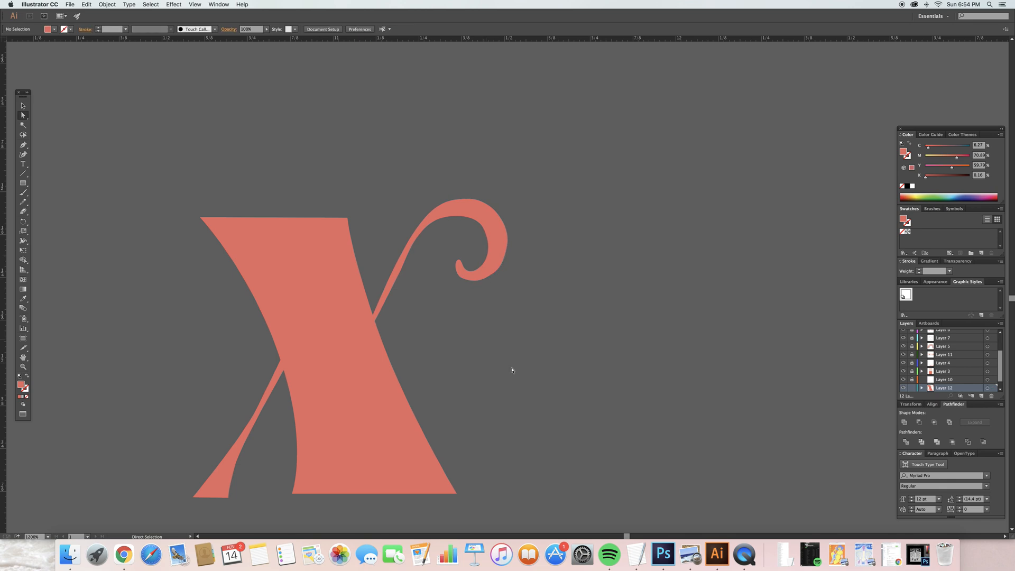
left_click(488, 280)
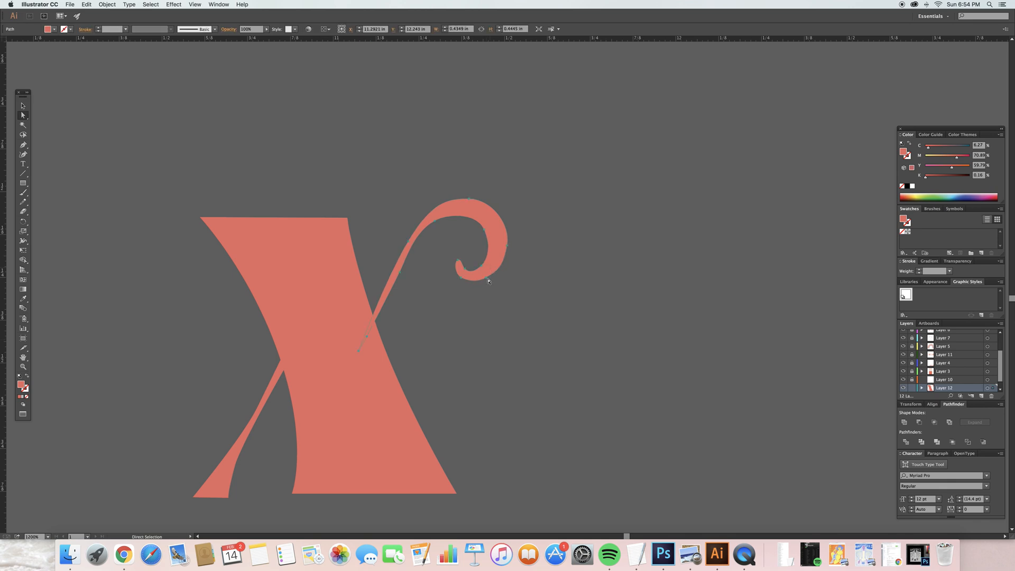
left_click(488, 279)
left_click_drag(496, 274, 495, 277)
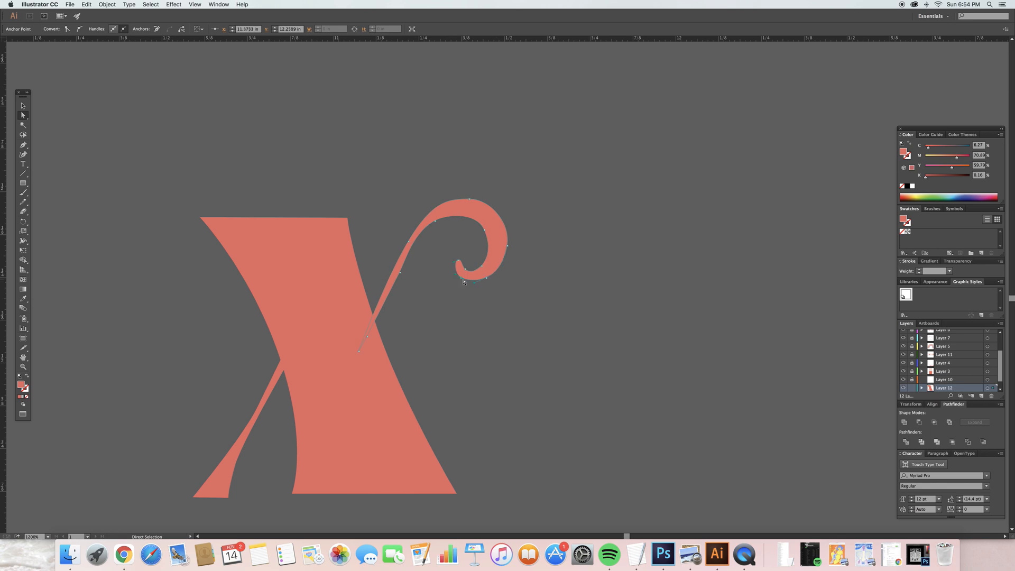
left_click(487, 322)
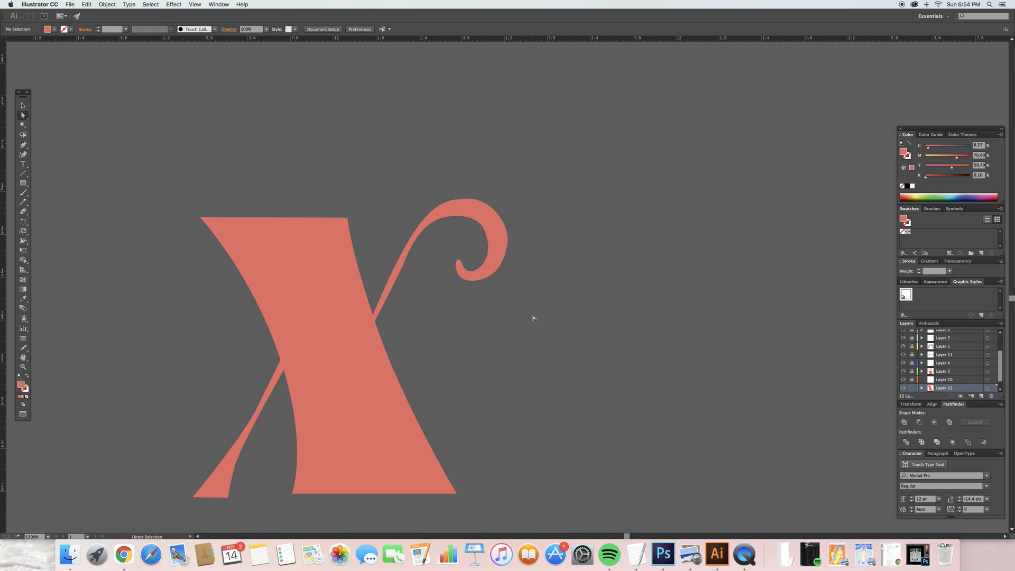
Step: Select all the pieces of the X and unite them into a single shape
scroll(533, 318, "down", 3)
scroll(532, 317, "left", 3)
key("super+minus")
key("super+minus")
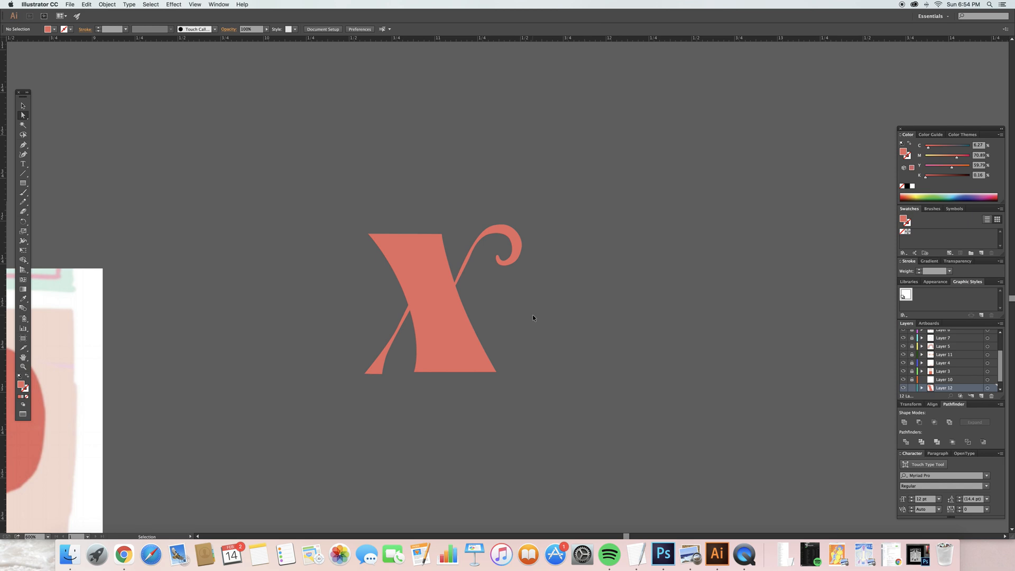
key("super+minus")
key("super+equal")
key("v")
left_click_drag(581, 429, 578, 430)
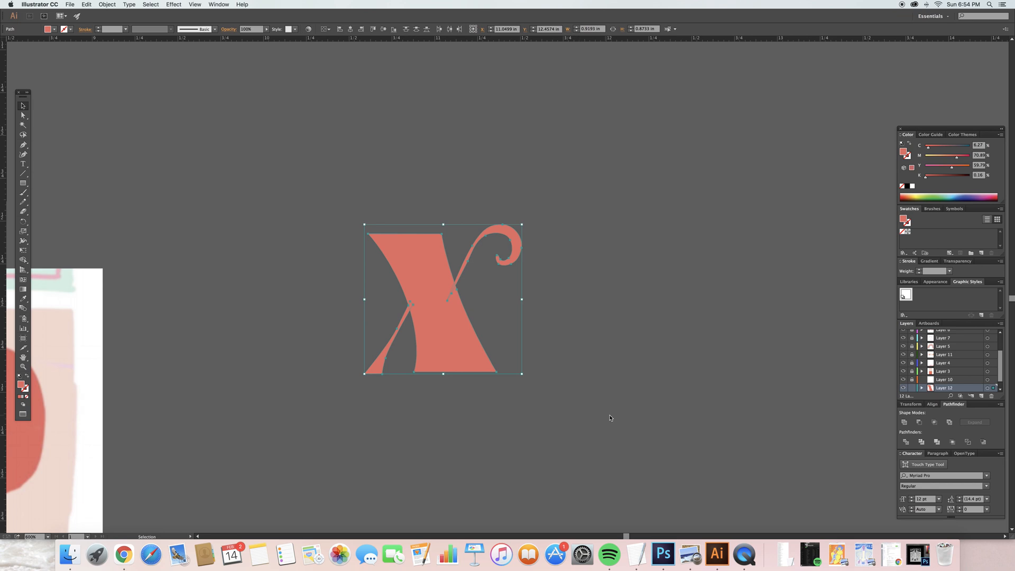
left_click(904, 423)
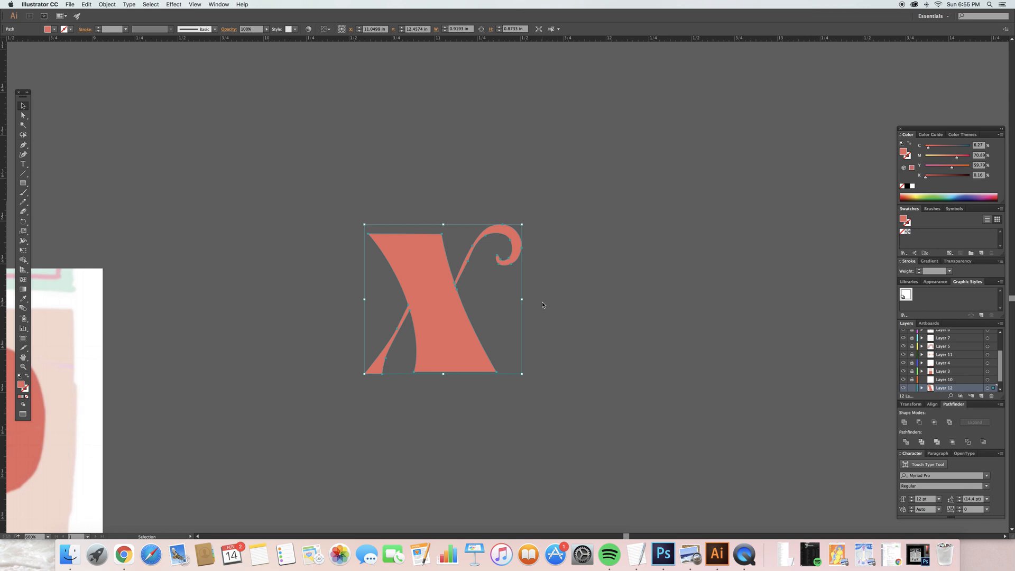
Step: Move the united X a short distance up and to the left as one piece, and deselect it
key("a")
left_click(576, 286)
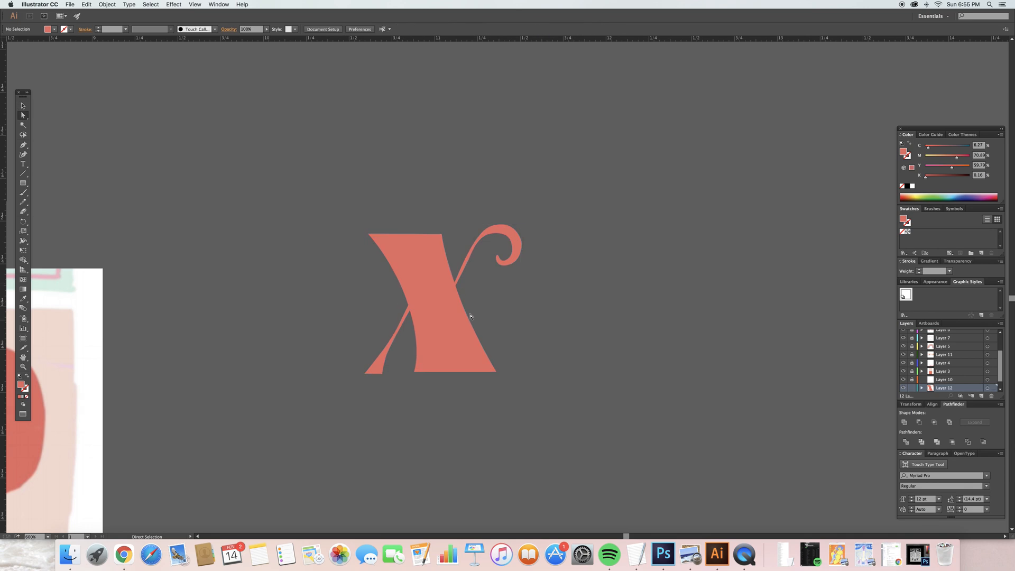
left_click_drag(435, 289, 418, 274)
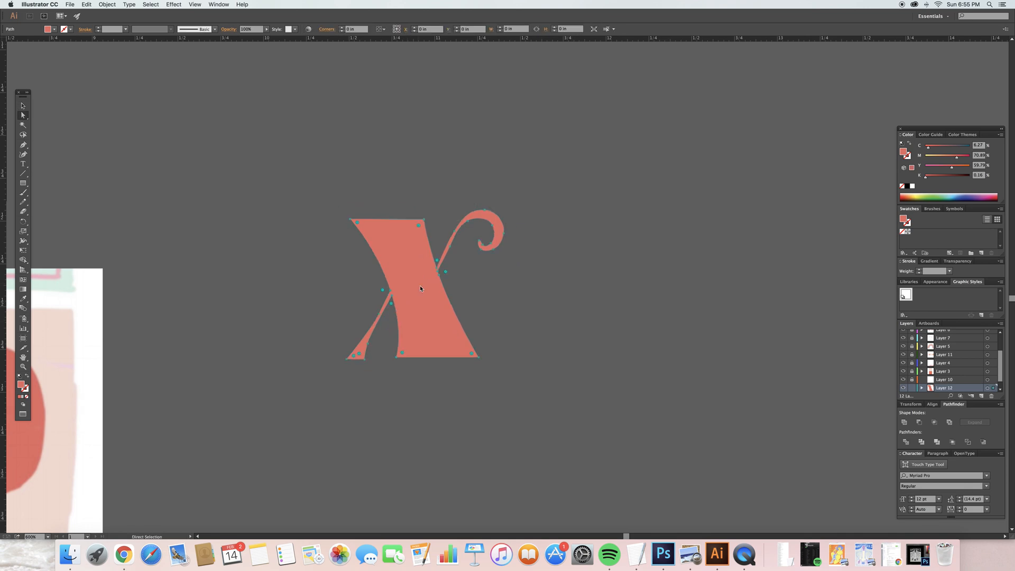
scroll(420, 285, "left", 3)
left_click(515, 312)
scroll(375, 308, "up", 1)
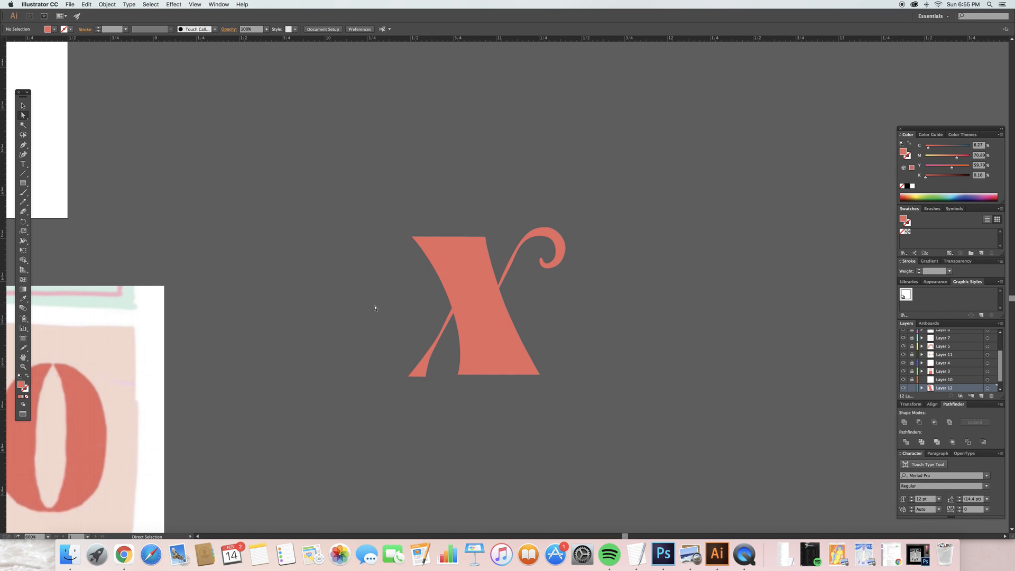
scroll(371, 308, "right", 1)
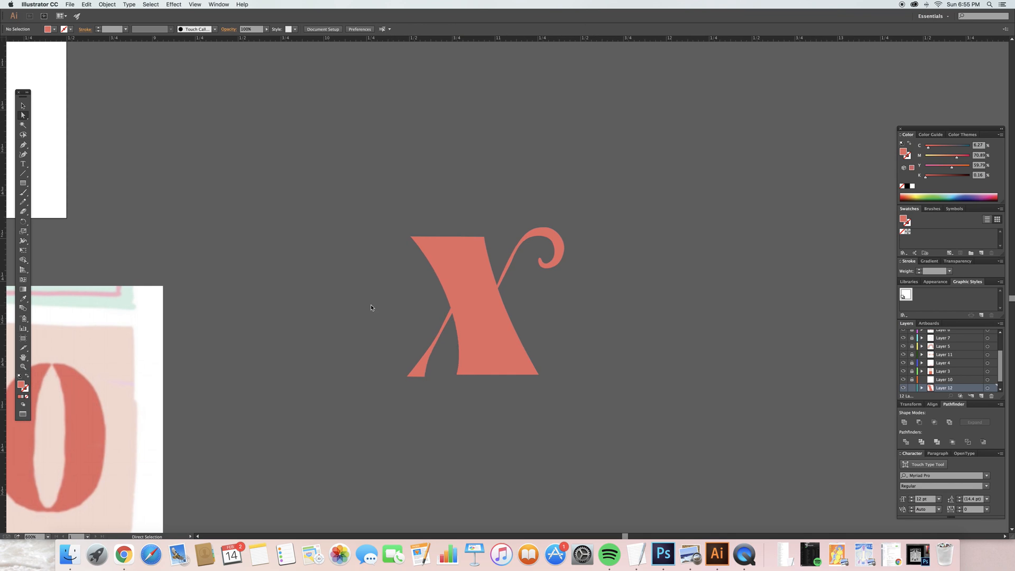
Step: Review the united X alongside the sketch, the finished XOXO lettering and the rainbow artwork on the artboard
key("super+minus")
key("super+minus")
key("super+minus")
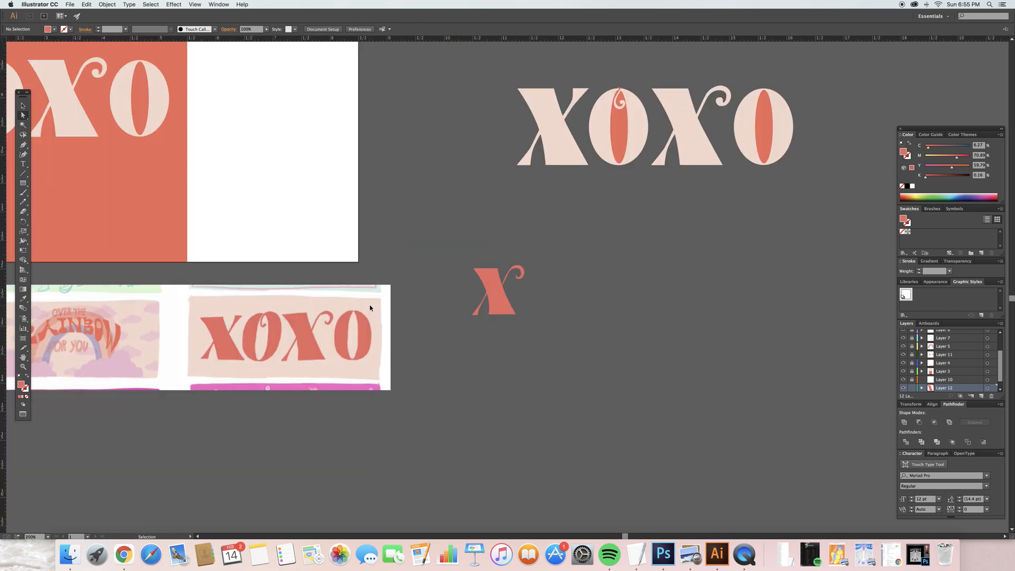
key("super+minus")
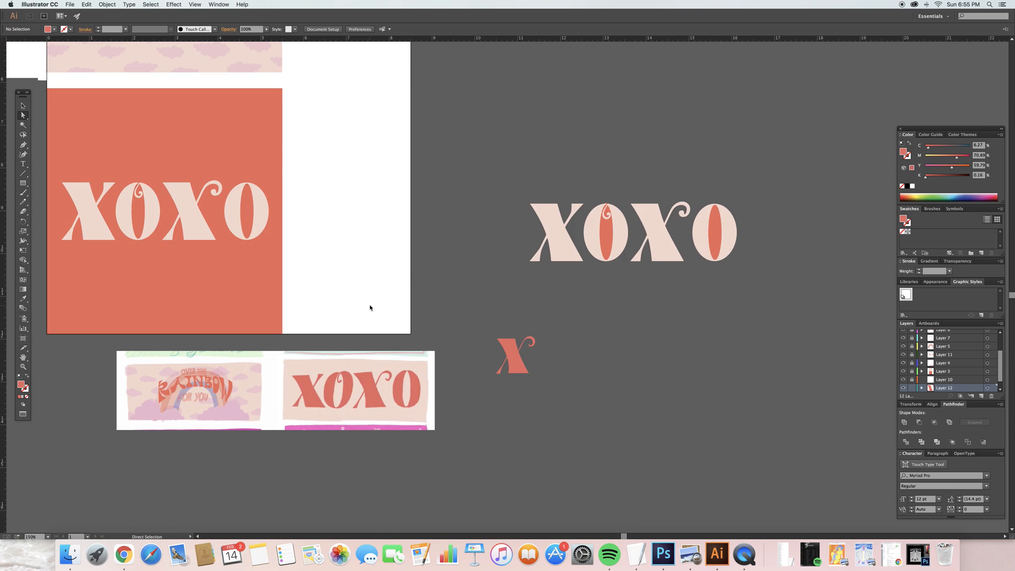
scroll(370, 308, "left", 1)
key("super")
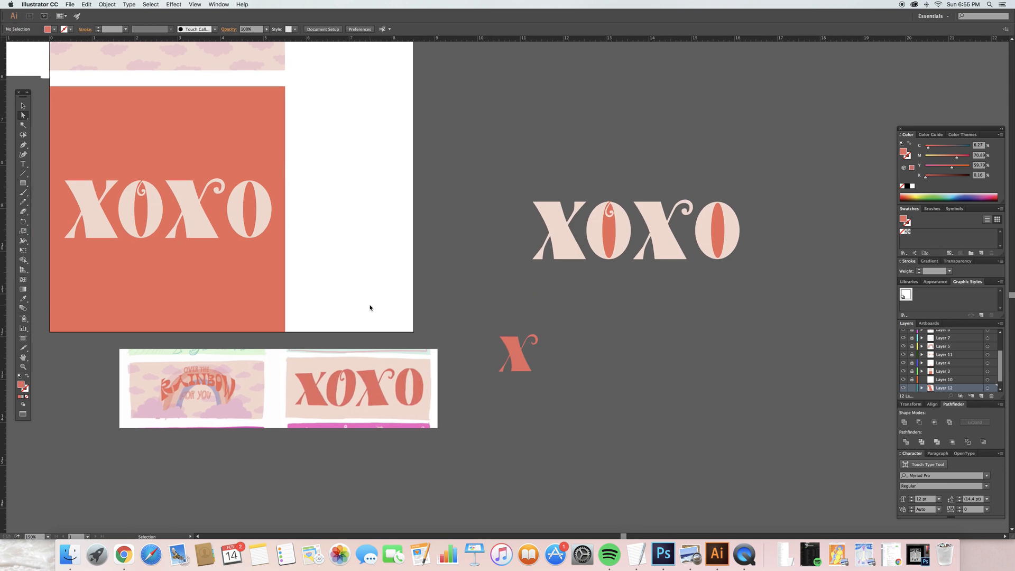
scroll(370, 307, "left", 5)
scroll(370, 308, "up", 4)
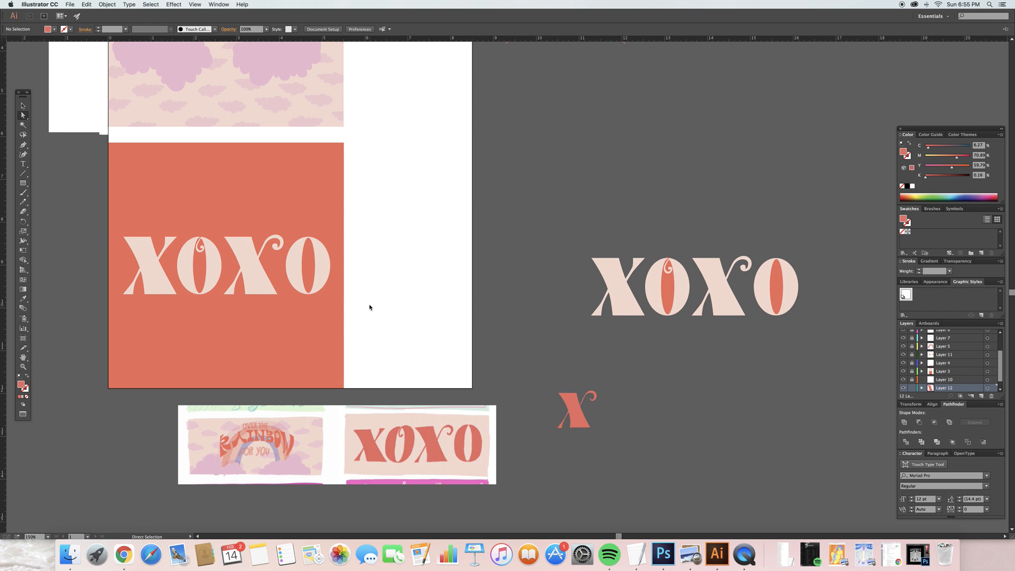
scroll(370, 308, "up", 5)
scroll(370, 307, "up", 5)
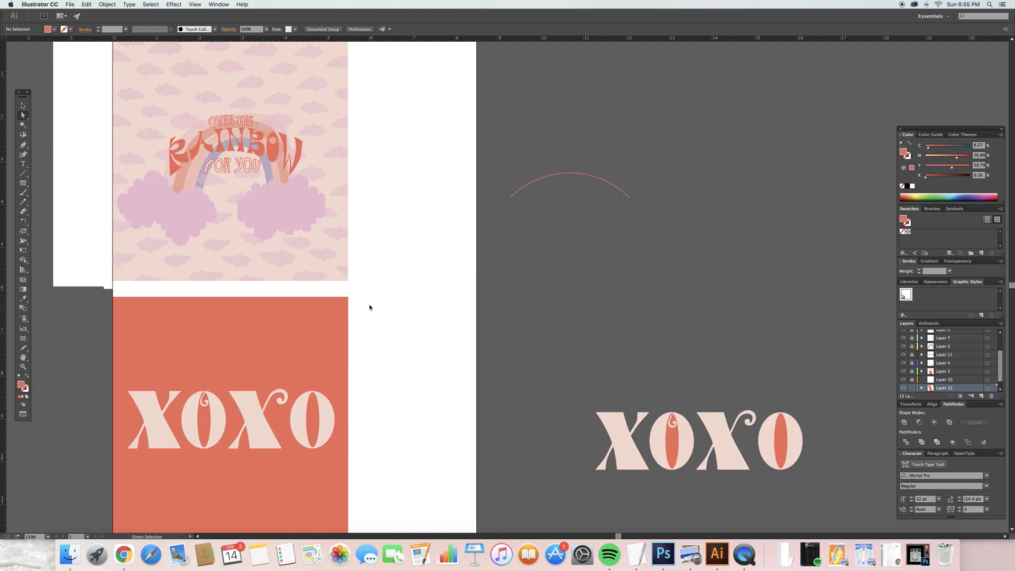
scroll(369, 307, "down", 9)
key("super+minus")
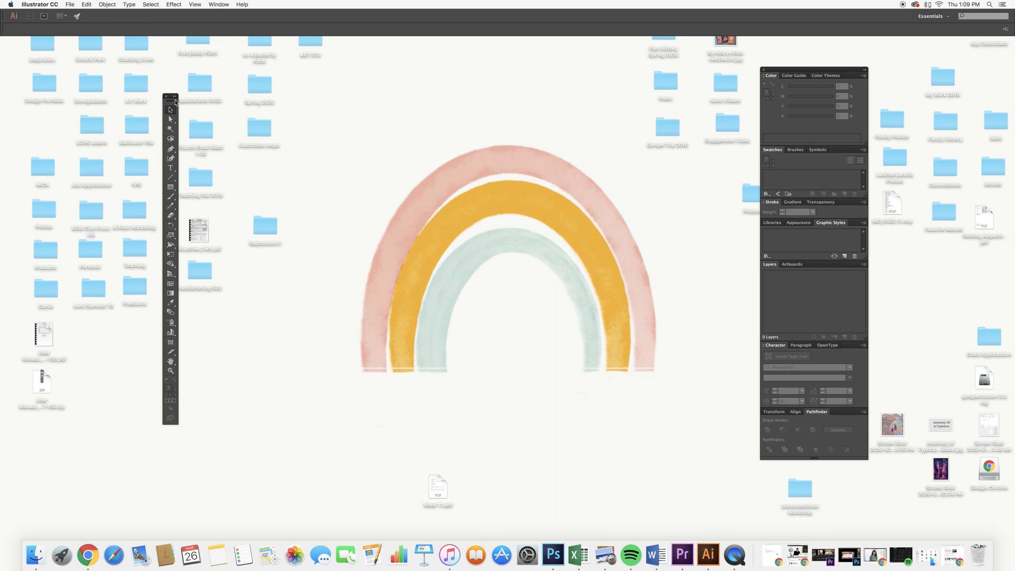
Step: Create a Letter-size landscape document, 11 by 8.5 in, named Tutorial, and narrow its document window
left_click_drag(171, 101, 170, 94)
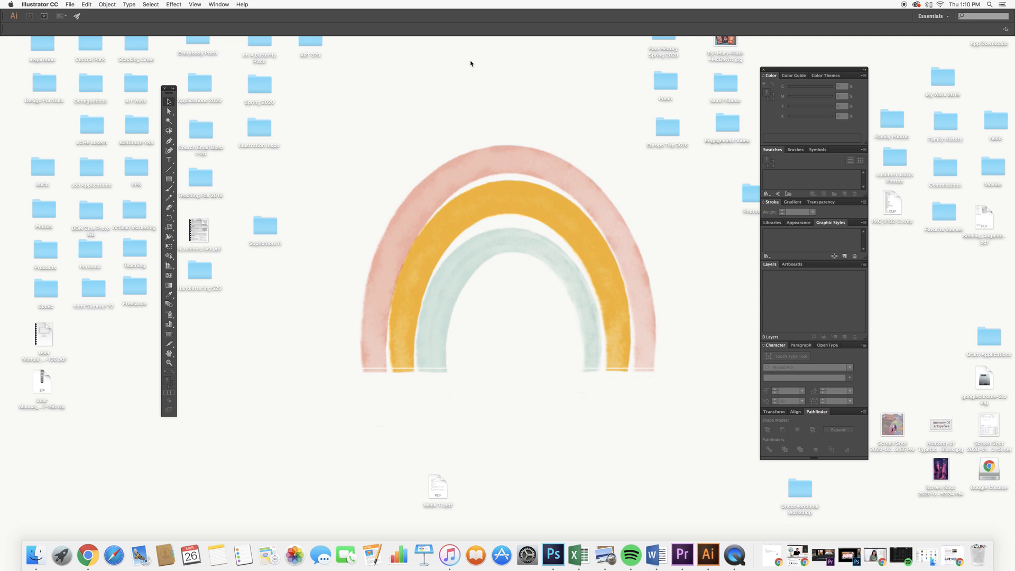
left_click(70, 4)
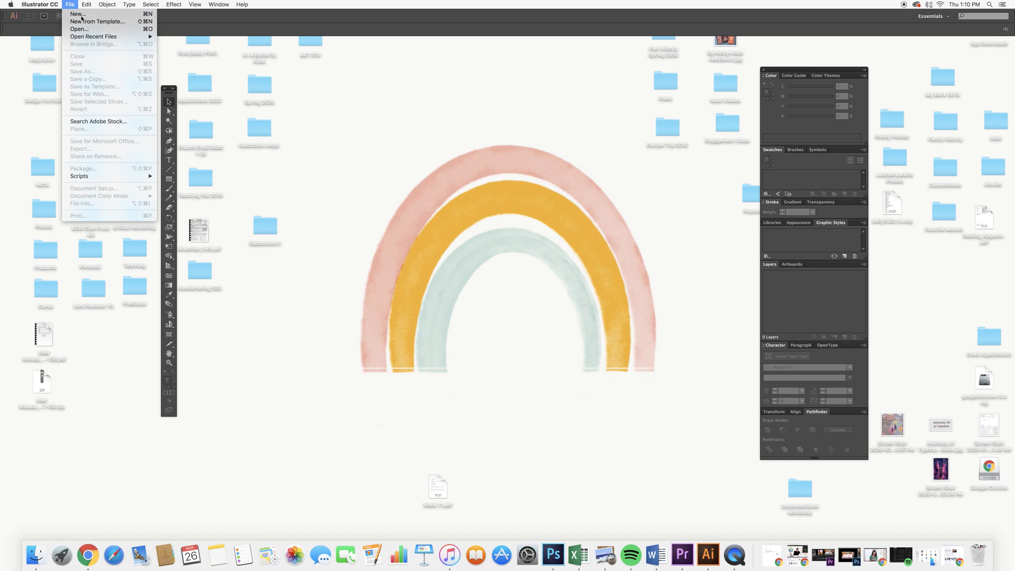
left_click(80, 17)
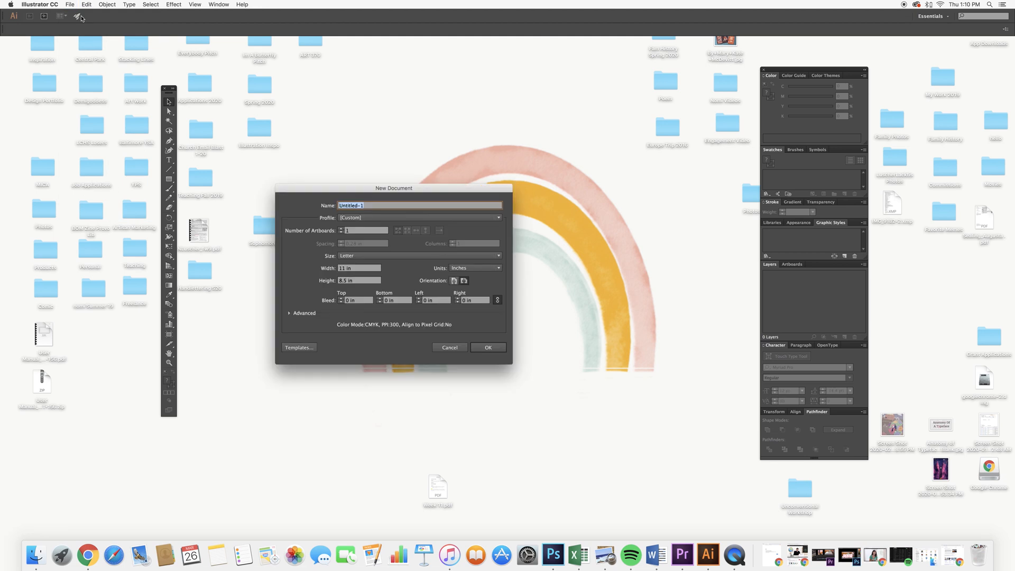
type("Tutorial")
left_click(488, 348)
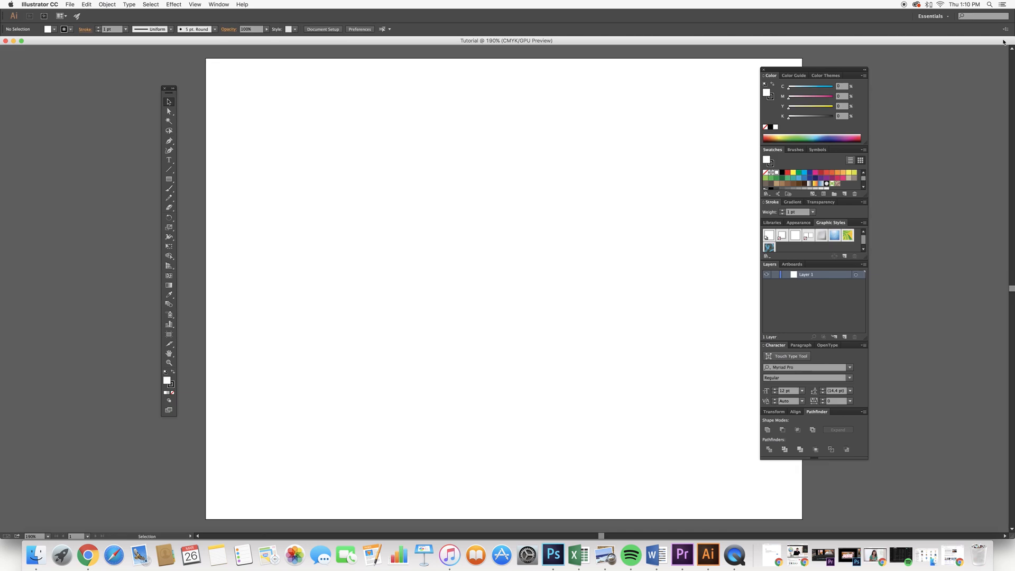
left_click_drag(1012, 42, 882, 67)
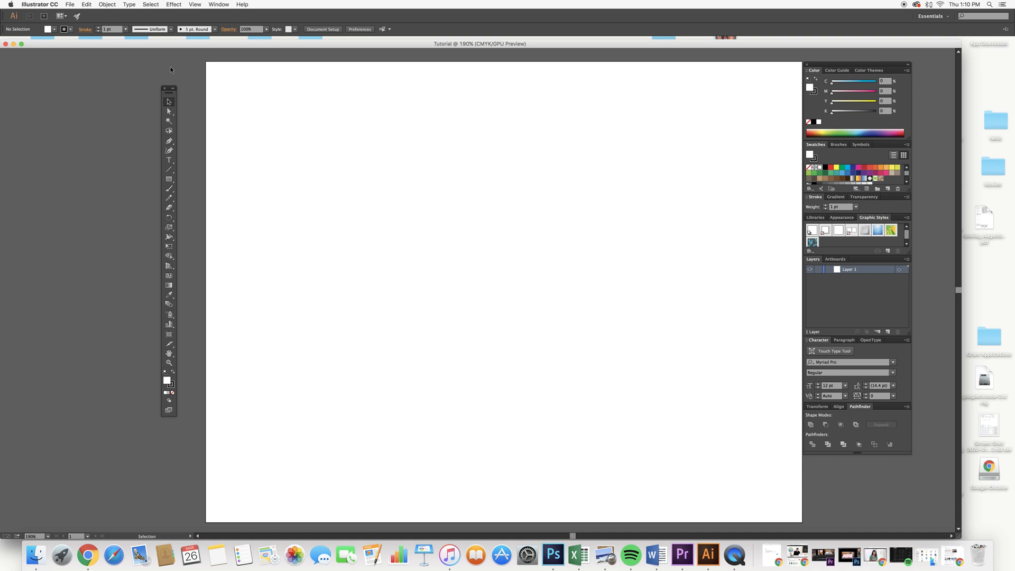
Step: Enter artboard editing through Document Setup and show the rulers
left_click(69, 5)
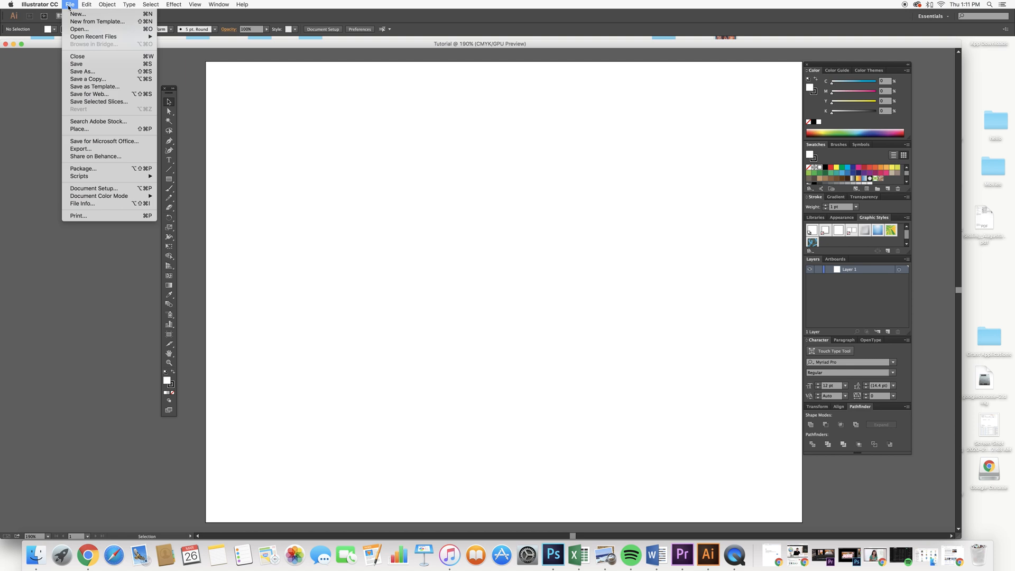
left_click(99, 190)
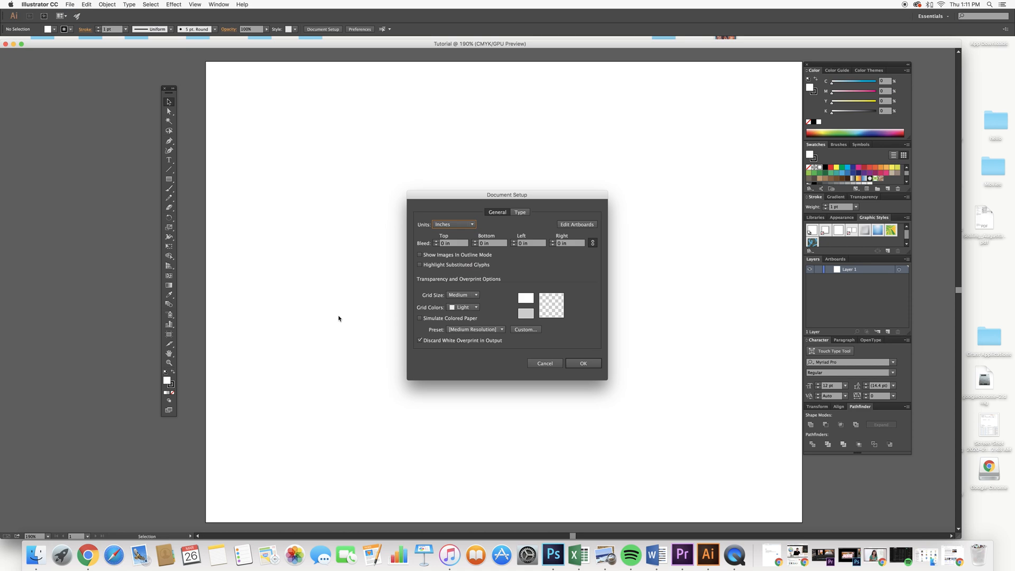
left_click(69, 5)
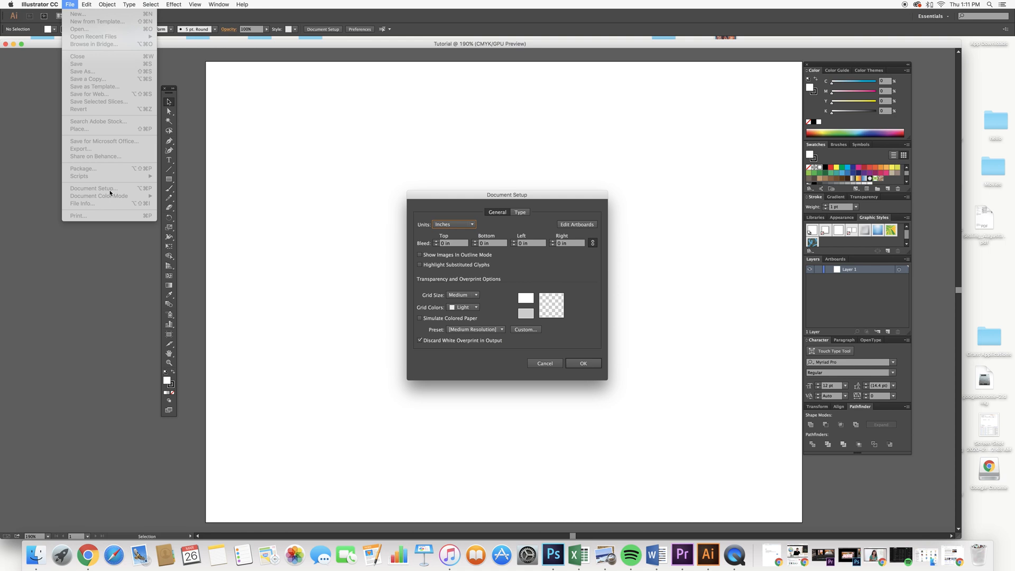
left_click(585, 225)
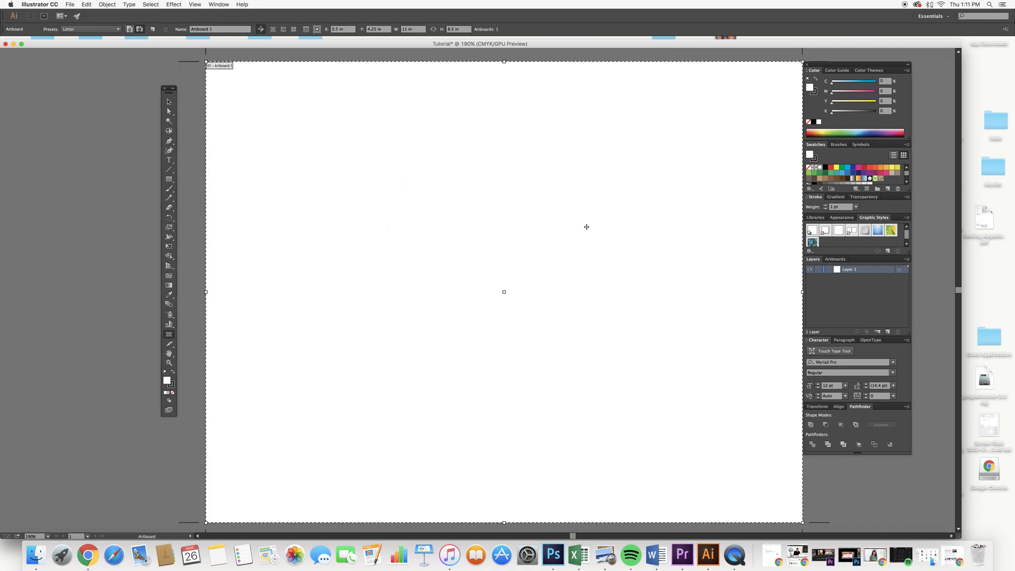
key("super+r")
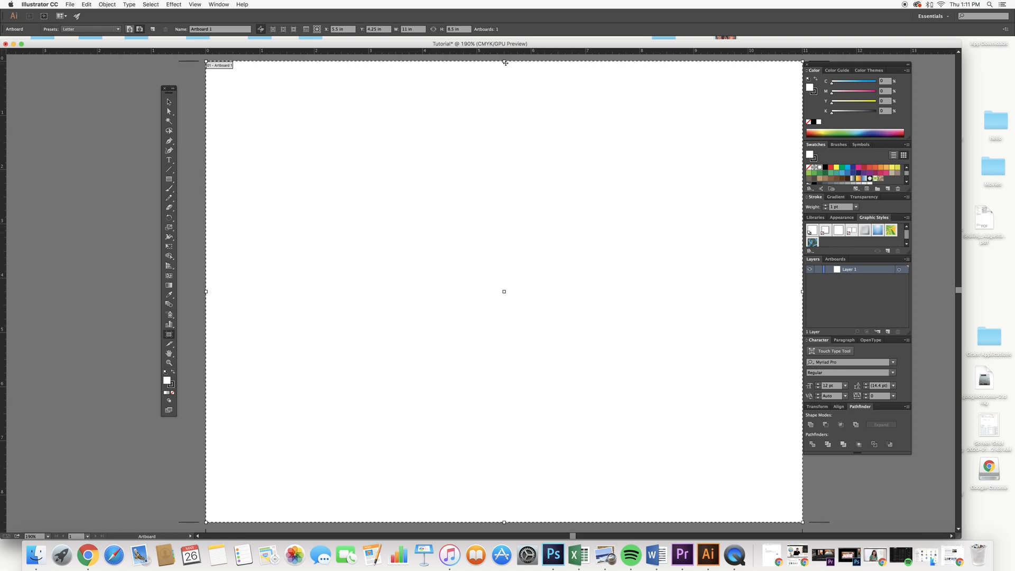
Step: Shorten the artboard from its upper edge to a height of 7.5 in and leave artboard editing
left_click_drag(504, 61, 504, 117)
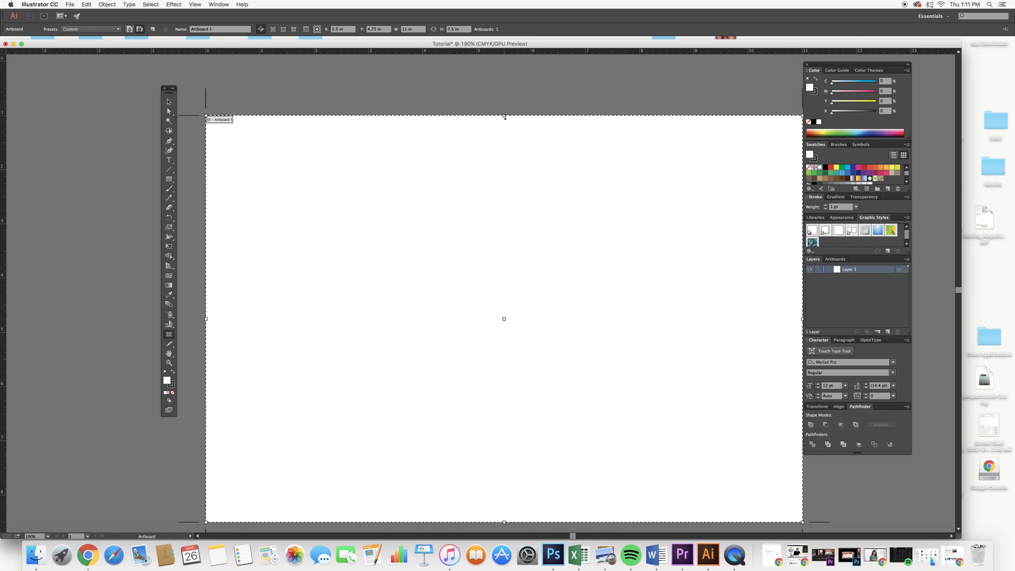
scroll(504, 117, "down", 1)
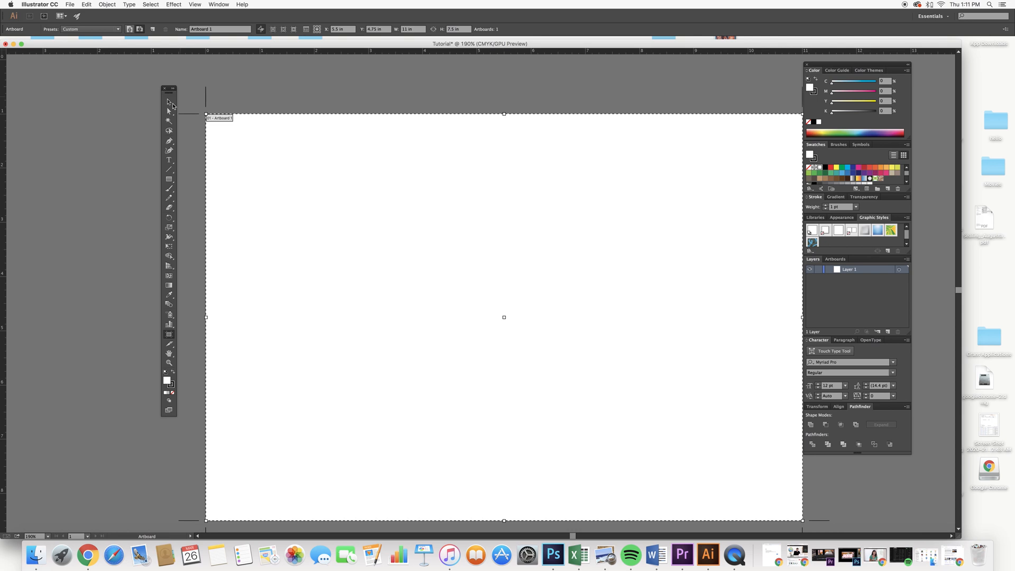
left_click(171, 103)
scroll(287, 95, "right", 2)
scroll(287, 94, "down", 1)
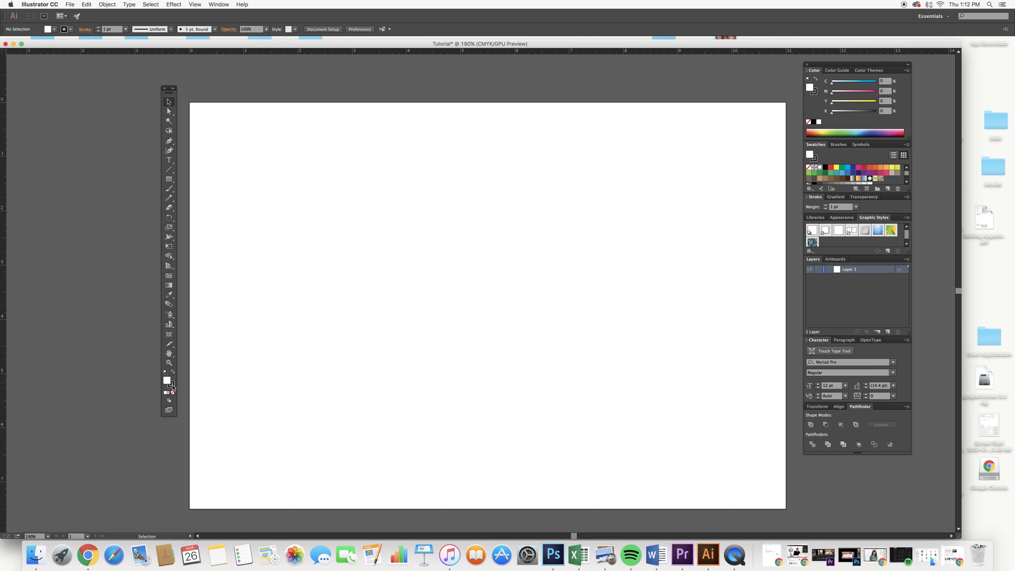
left_click(170, 112)
left_click(169, 104)
left_click(170, 112)
left_click(170, 103)
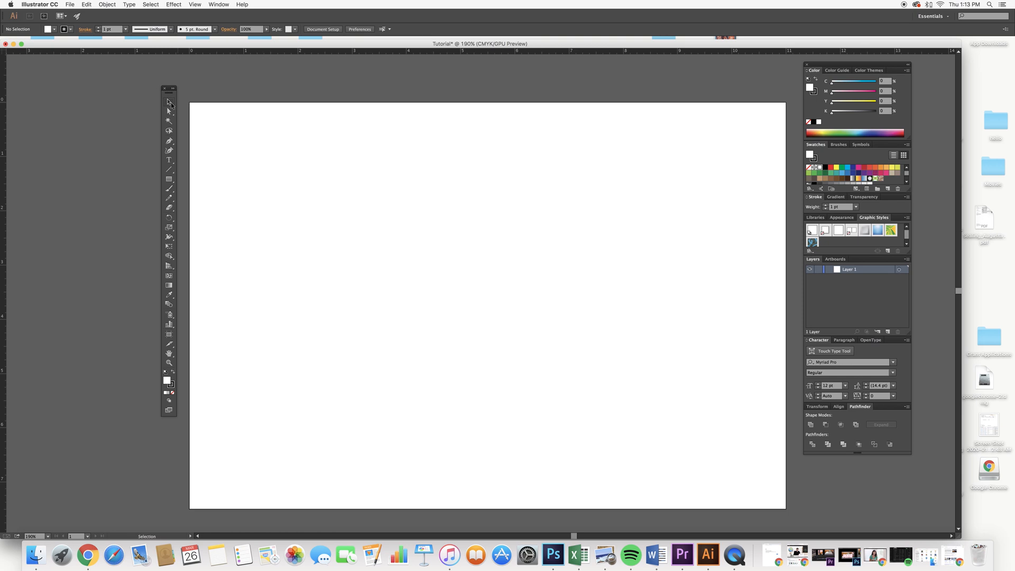
Step: Choose the Pen tool with a light blue fill and a dark blue stroke
left_click(170, 142)
left_click(169, 141)
left_click_drag(855, 84, 858, 83)
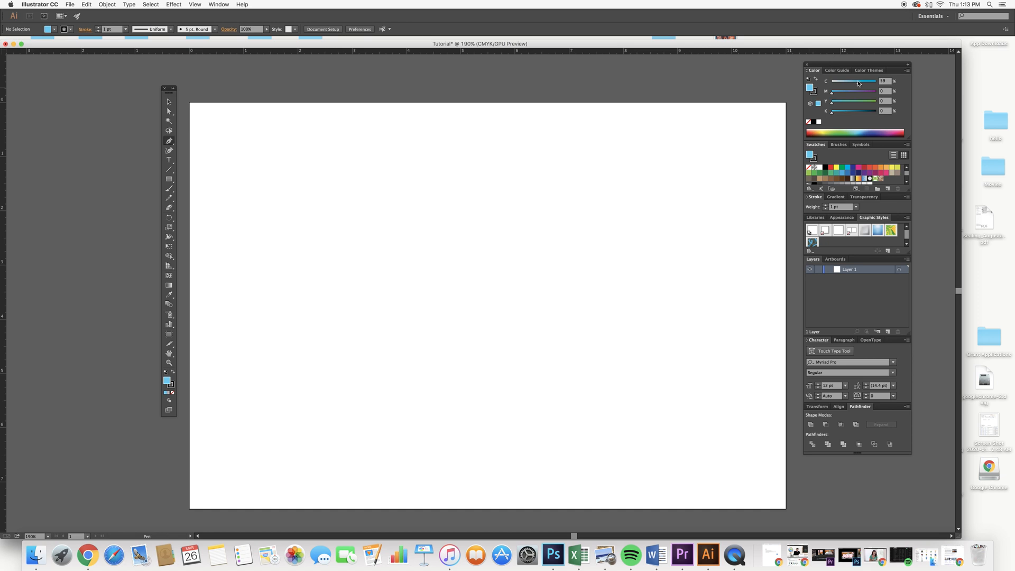
left_click(815, 92)
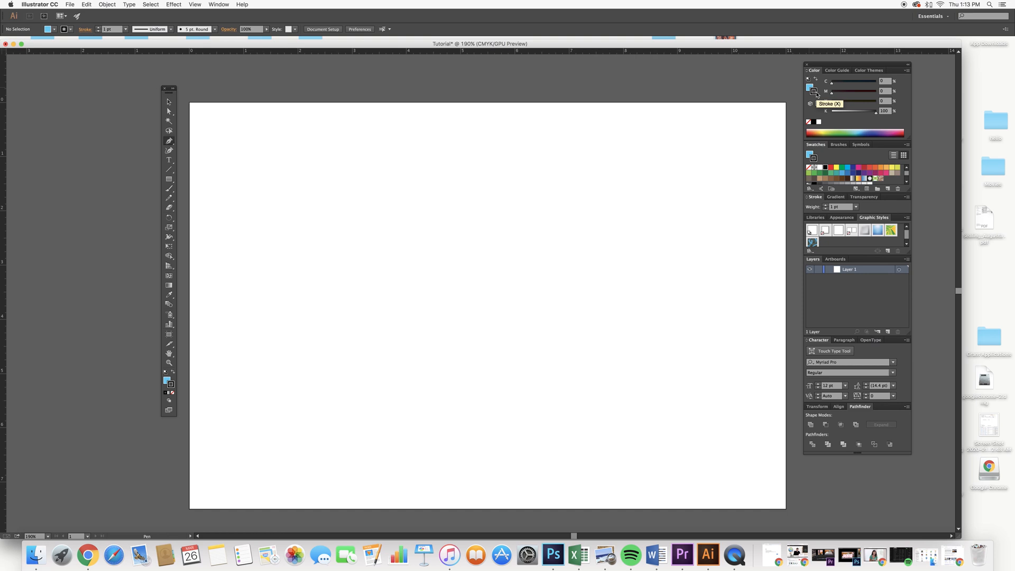
left_click(875, 132)
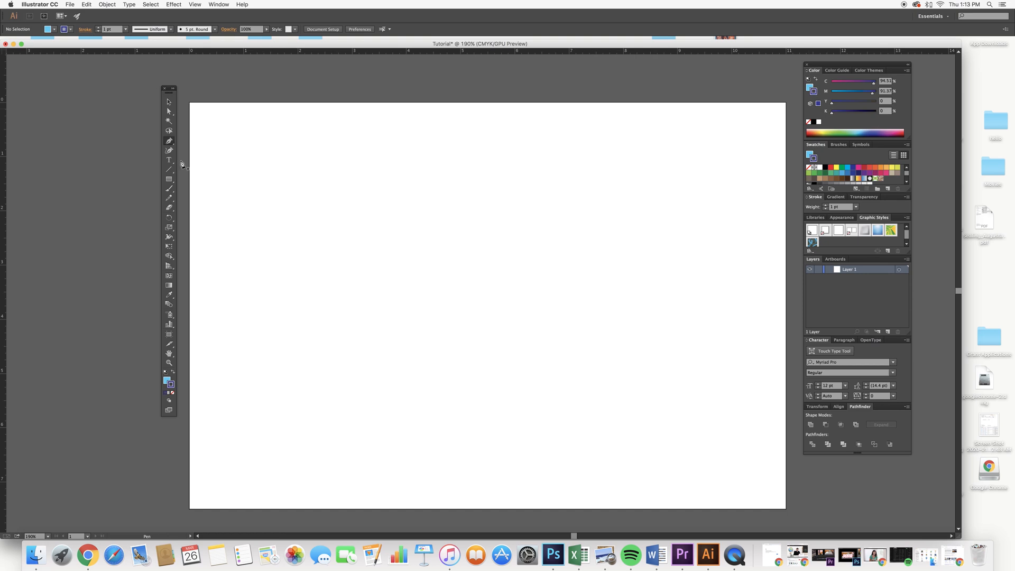
Step: Draw a closed, tilted four-sided square with straight segments in the upper left part of the artboard
left_click(382, 181)
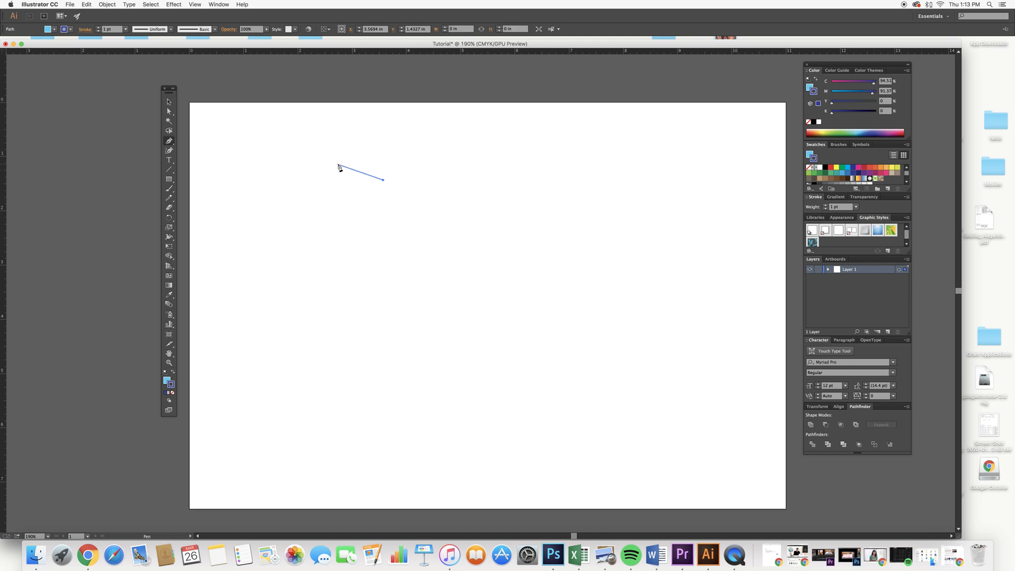
left_click(338, 165)
left_click(320, 212)
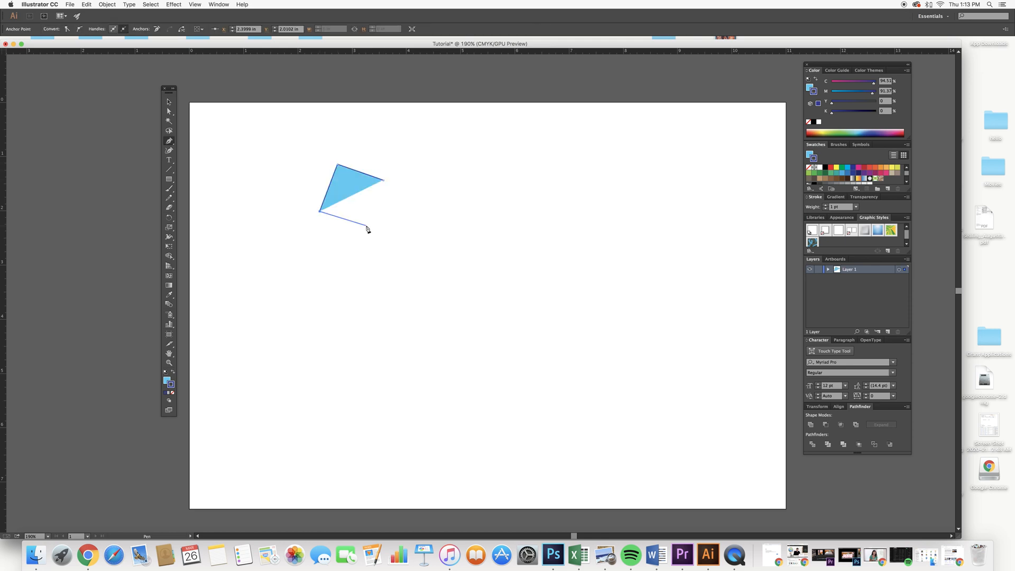
left_click(365, 226)
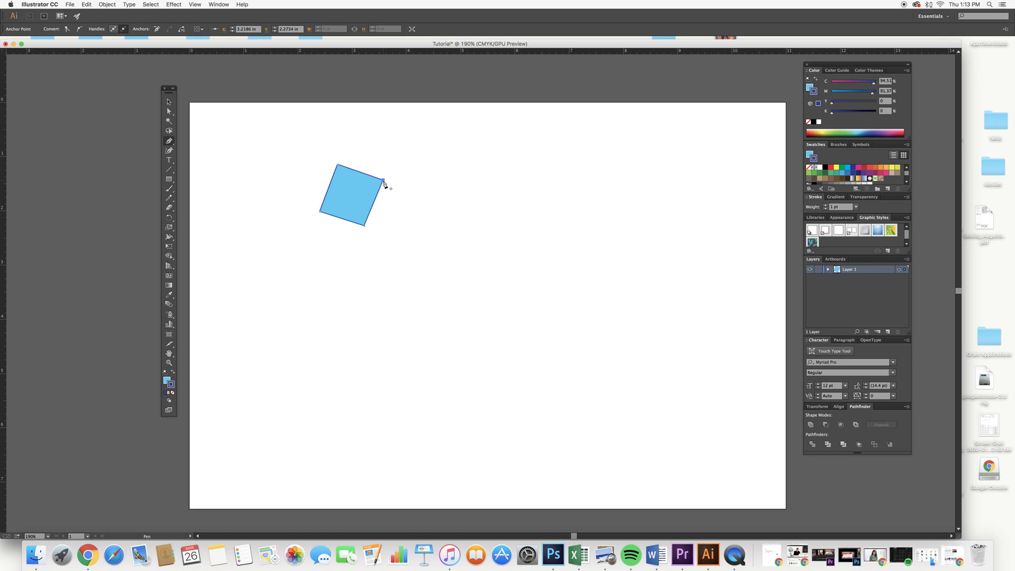
left_click(384, 182)
Step: Draw a second, upright closed square with straight segments just below and to the right of the tilted one
left_click(376, 219)
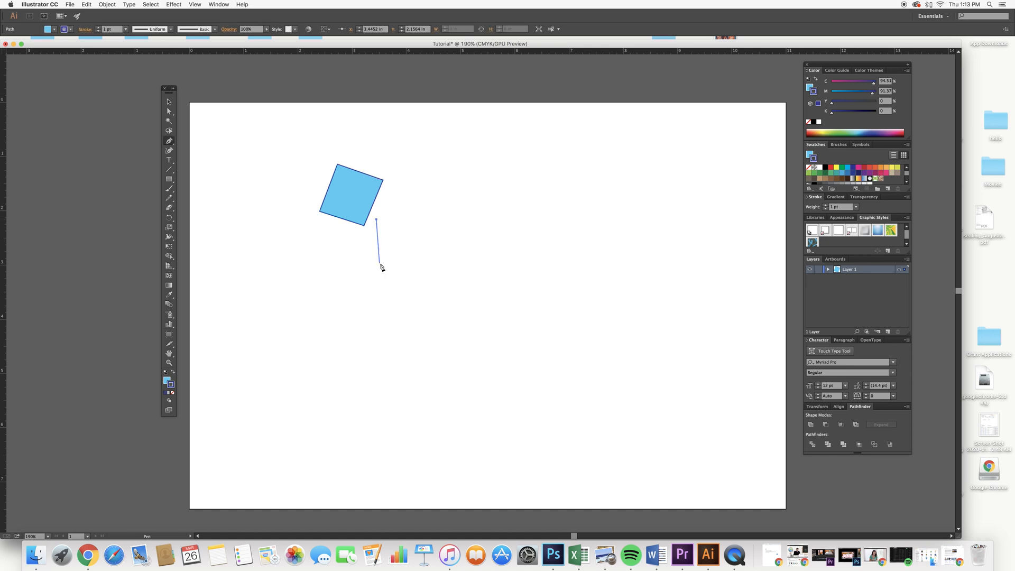
left_click(377, 264)
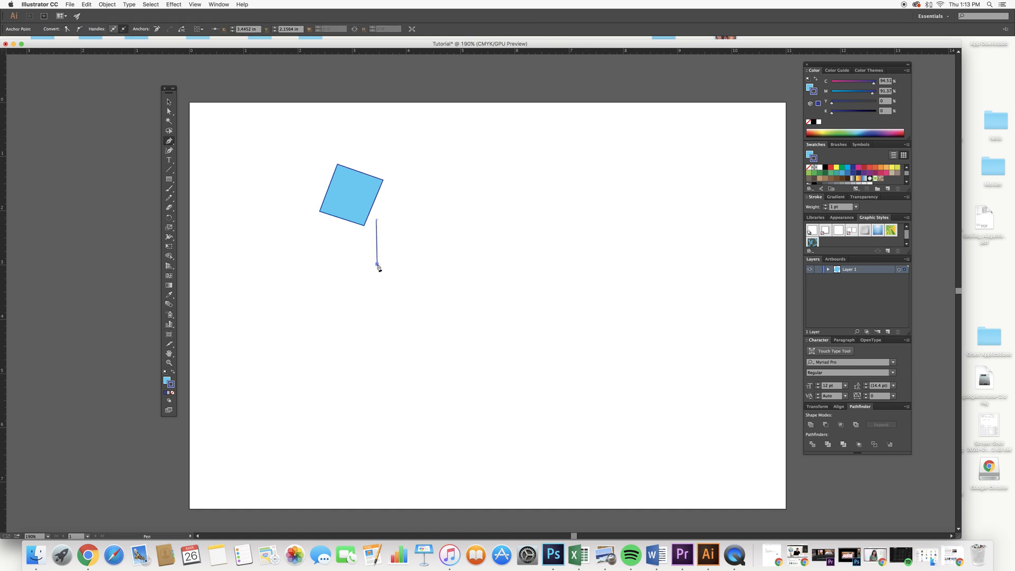
left_click(428, 265)
left_click(427, 219)
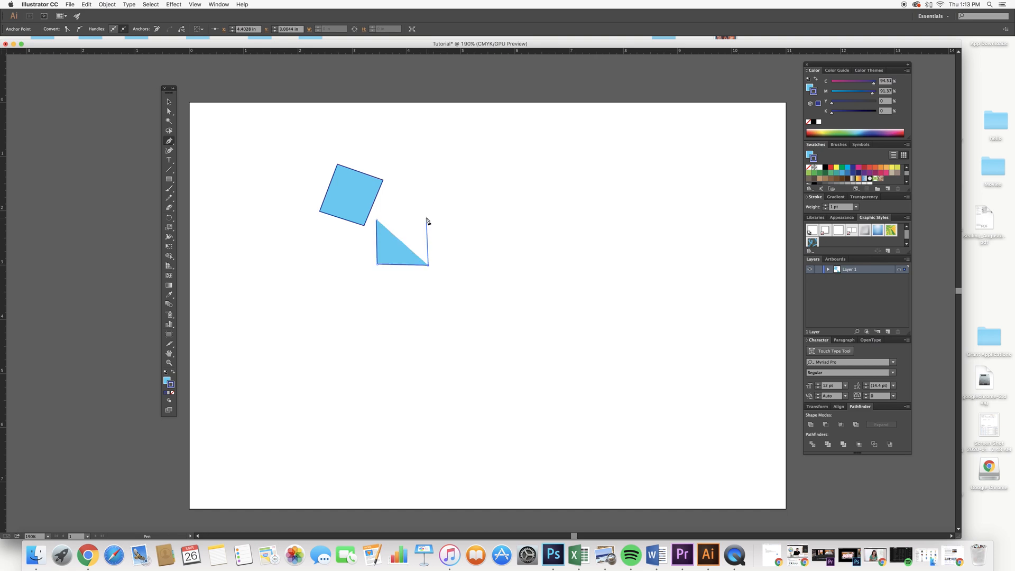
left_click(374, 219)
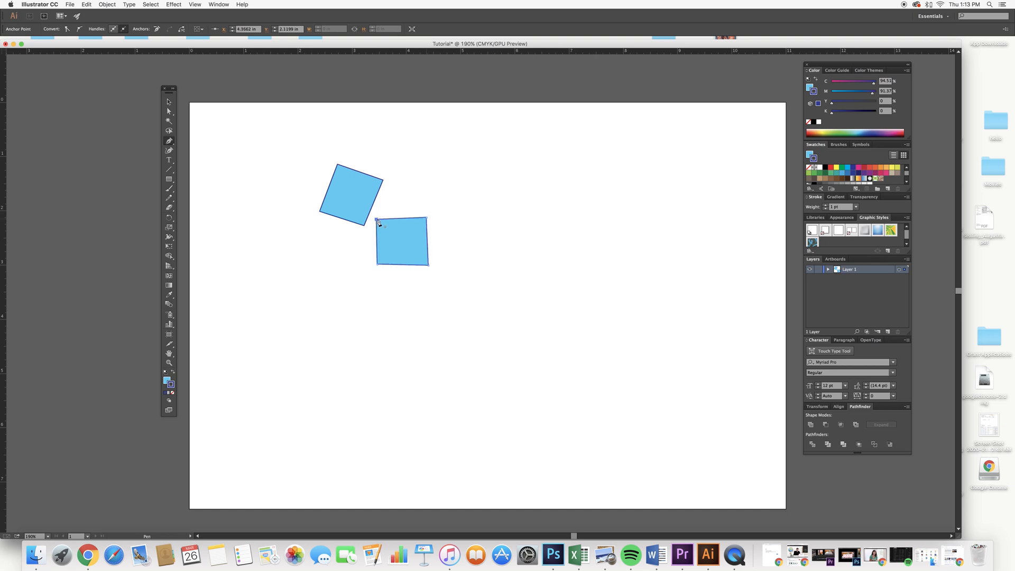
Step: Nudge the second square's upper-right corner, enlarge the shape to about 1.13 by 1.02 in, and move it up beside the tilted square
left_click(168, 111)
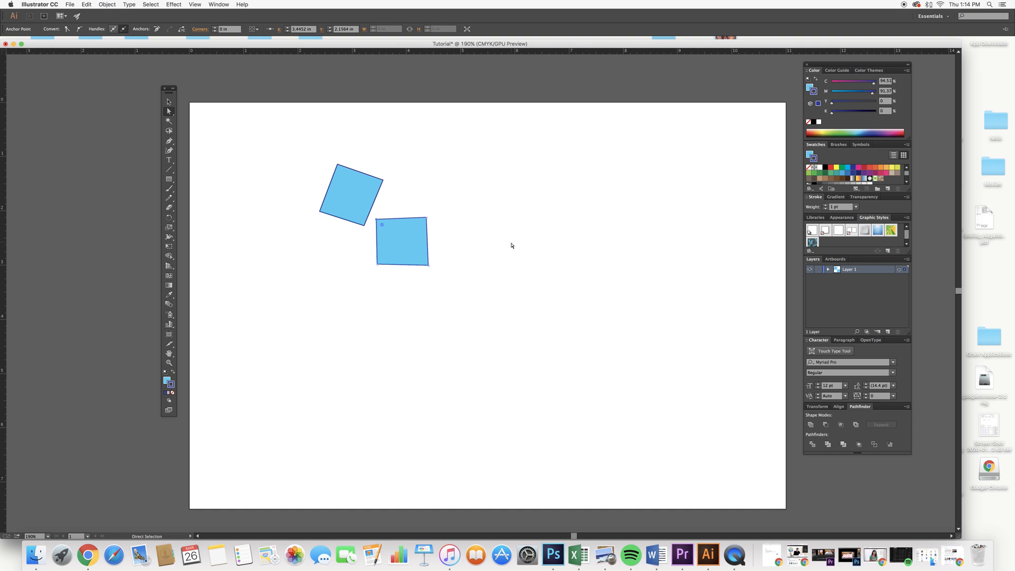
mouse_move(427, 218)
left_mouse_down()
mouse_move(451, 231)
mouse_move(437, 195)
mouse_move(407, 234)
mouse_move(429, 219)
left_mouse_up()
left_click(169, 103)
left_click_drag(376, 237, 366, 210)
left_click_drag(410, 245, 429, 231)
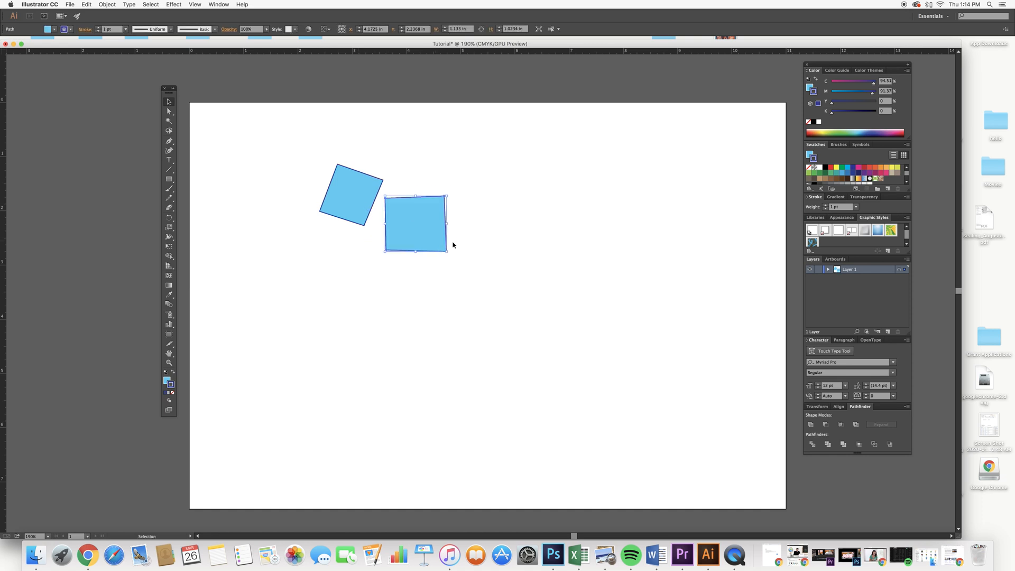
left_click(455, 237)
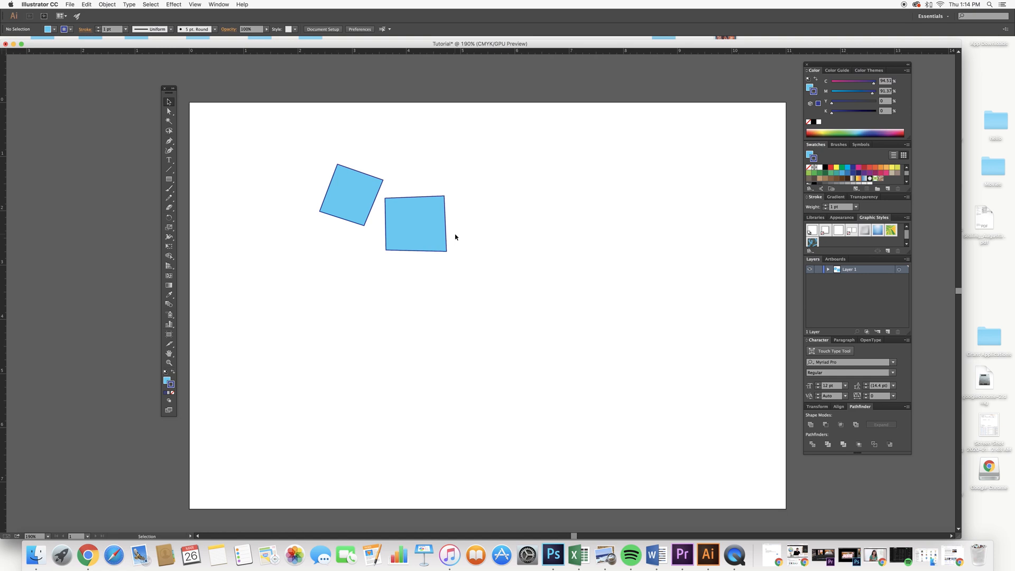
Step: Remove the stroke from the second square, and restore its dark blue stroke
left_click(417, 226)
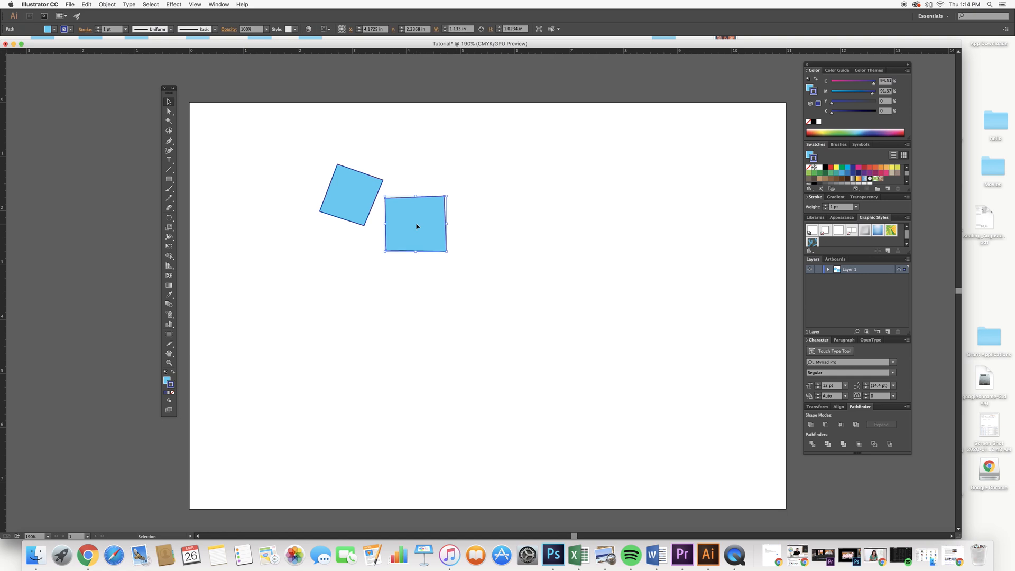
left_click(166, 384)
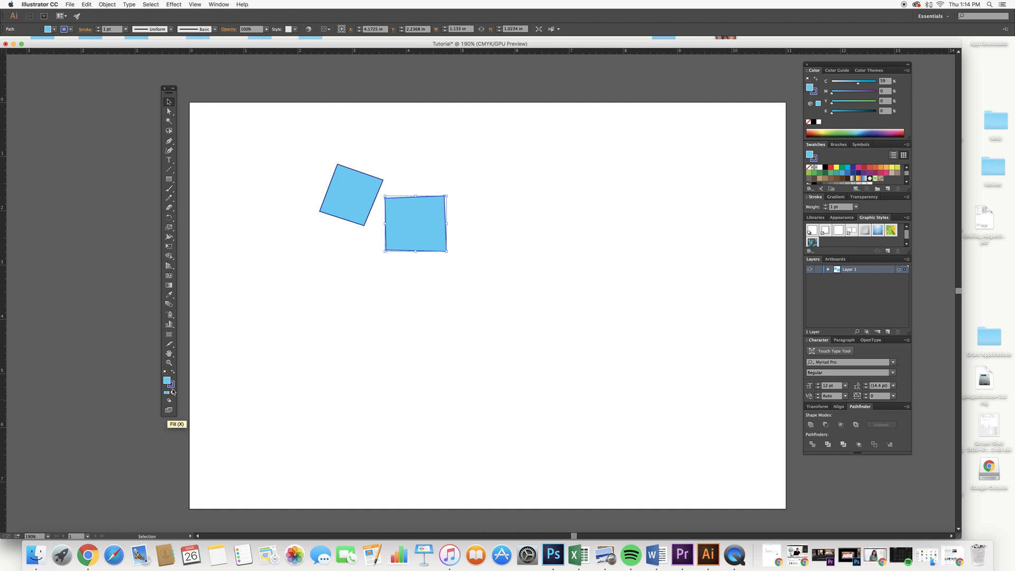
left_click(172, 387)
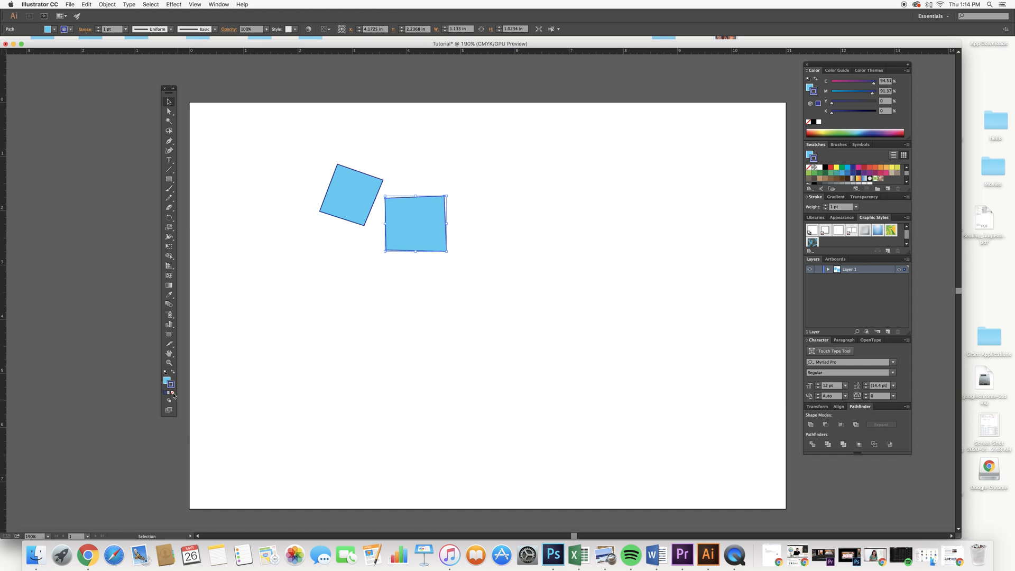
left_click(173, 394)
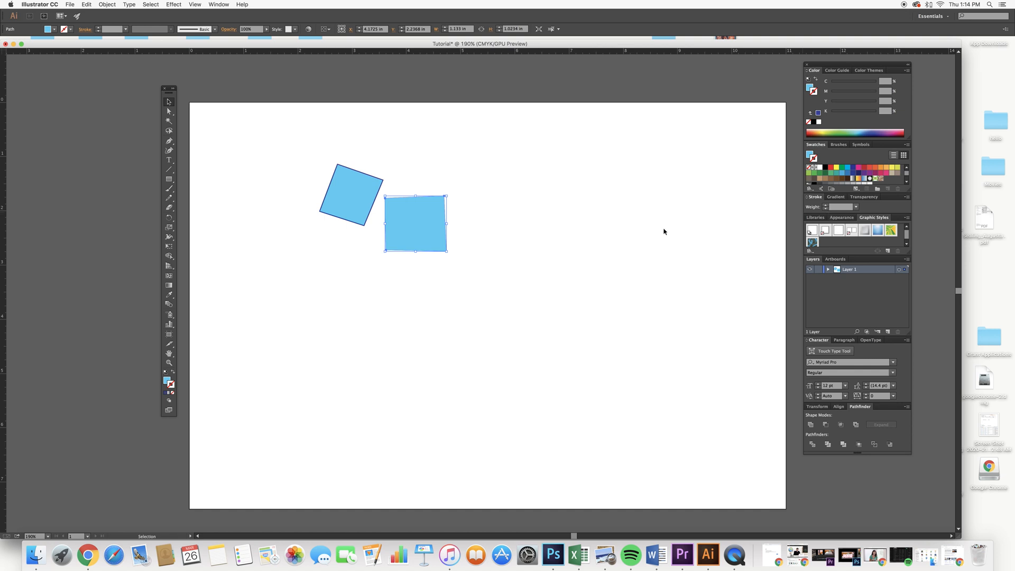
left_click(818, 113)
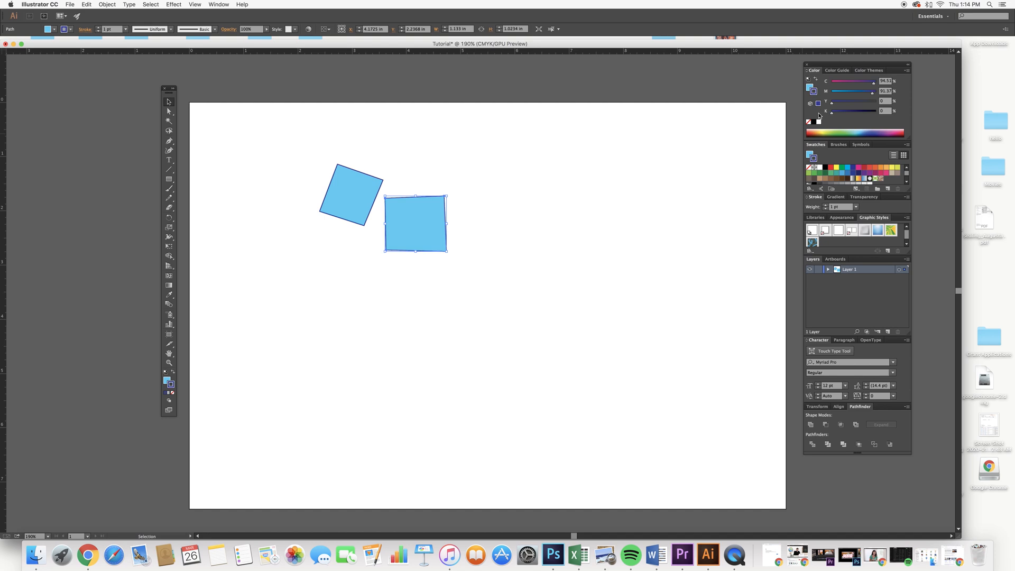
Step: Increase the second square's stroke weight to 30 pt
left_click(826, 206)
left_click(826, 205)
left_click(826, 205)
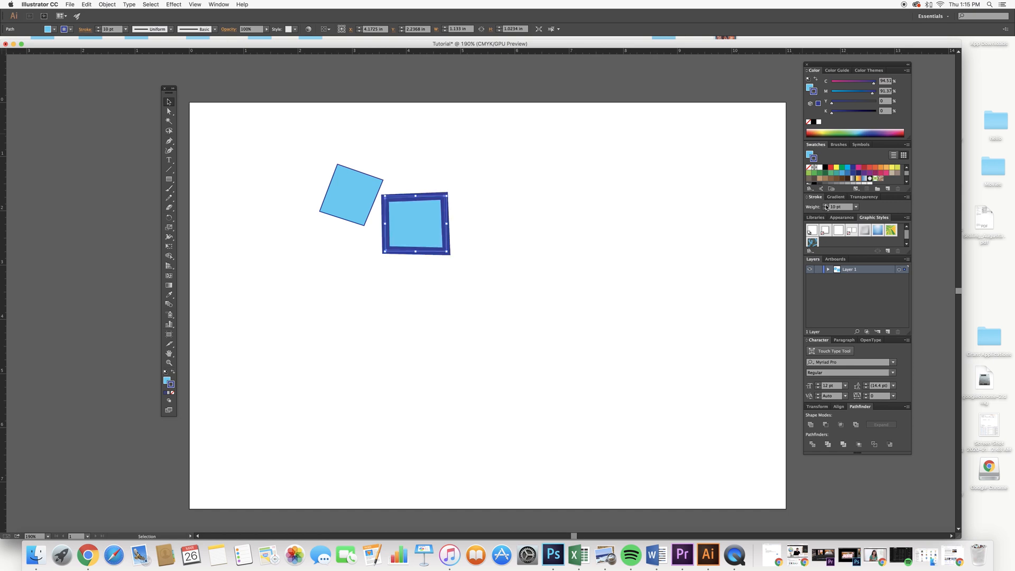
left_click(826, 206)
left_click(826, 205)
left_click(826, 206)
left_click(826, 206)
left_click(826, 207)
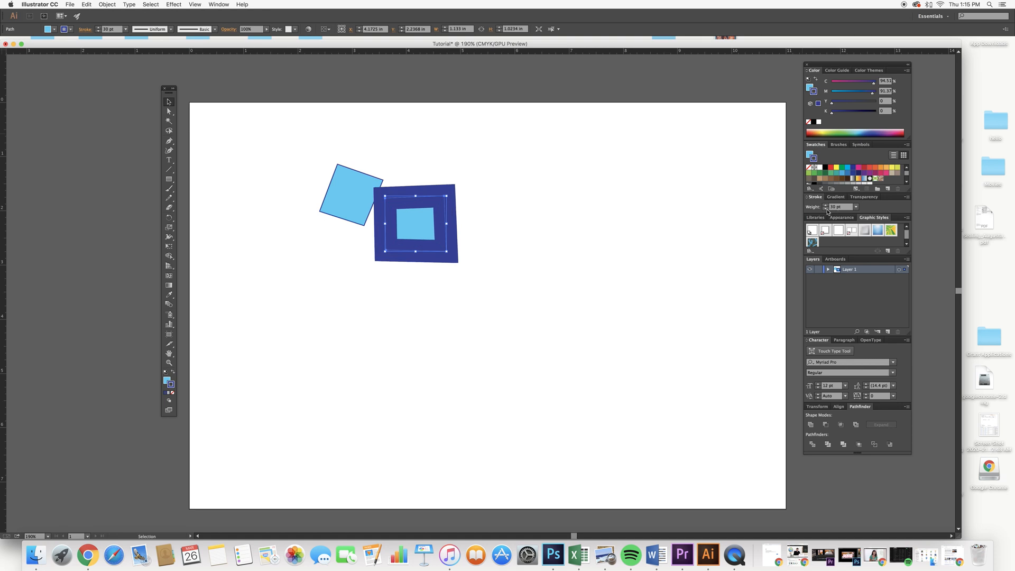
Step: Lower the second square's stroke weight to 0 pt and deselect the square
left_click(825, 208)
left_click(825, 209)
left_click(826, 209)
left_click(825, 209)
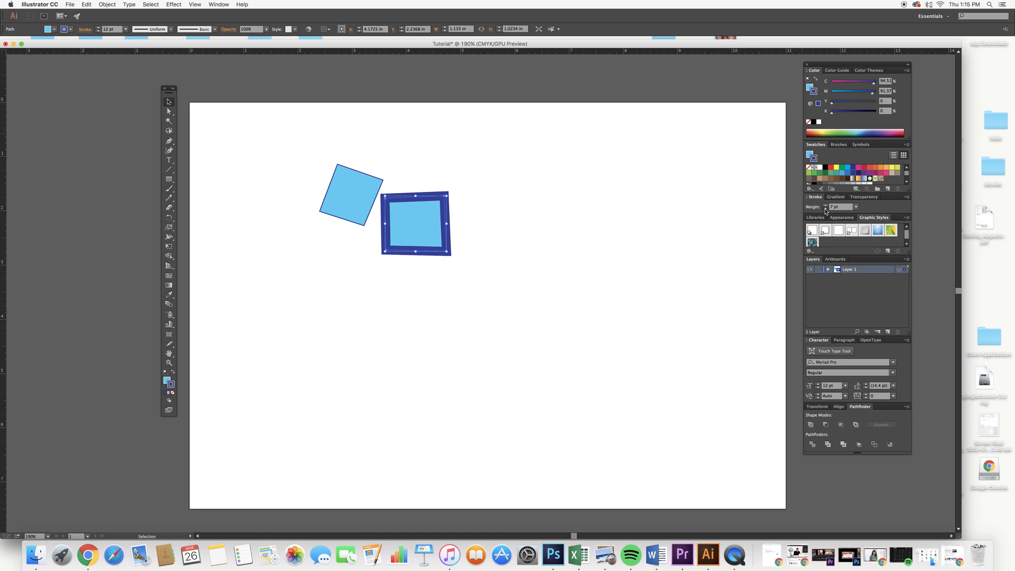
left_click(826, 208)
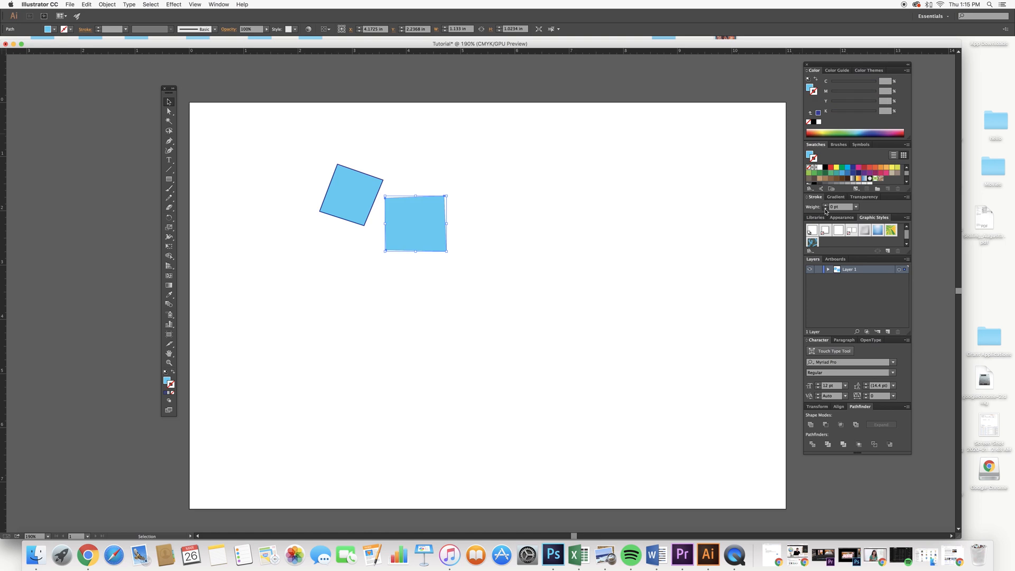
left_click(486, 208)
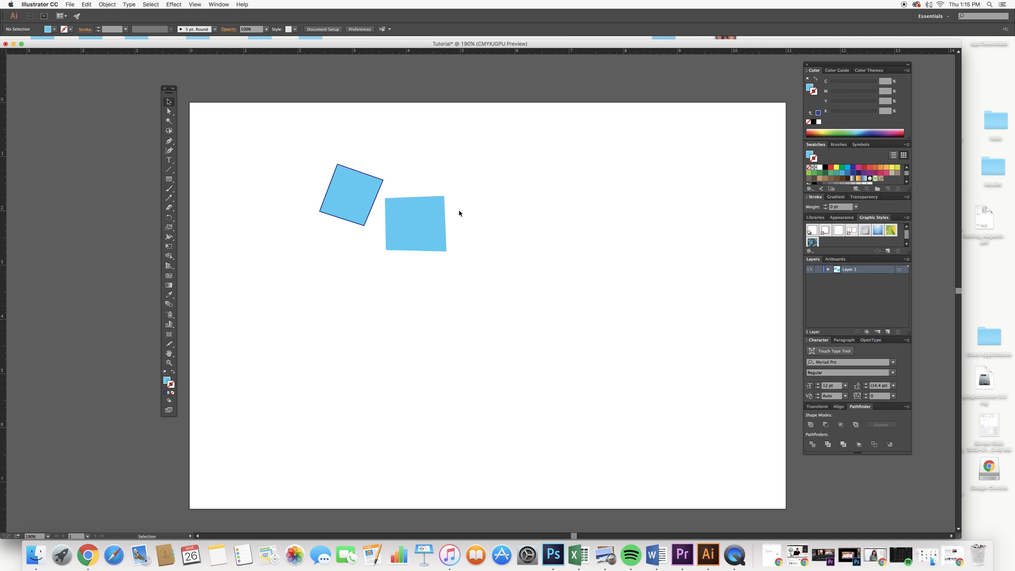
left_click(169, 180)
left_click(173, 184)
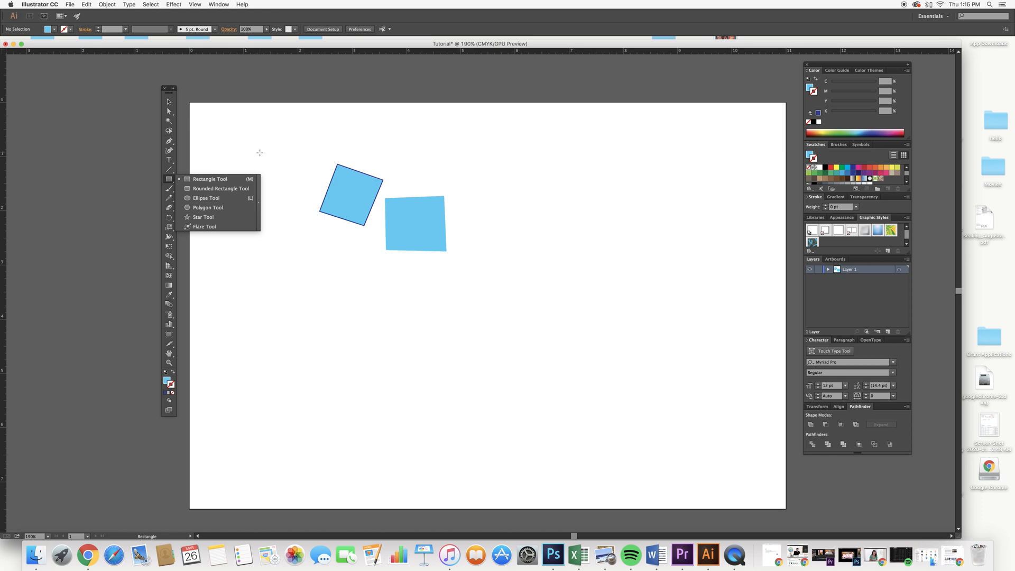
left_click(232, 160)
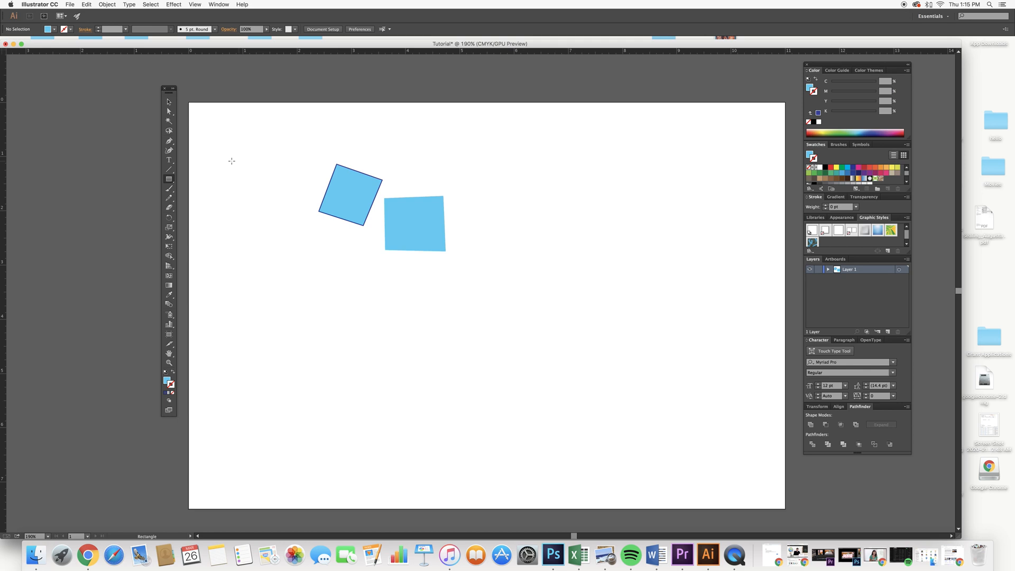
Step: Draw a closed oval about 2.77 by 1.4 in with the Curvature tool below the squares, and move it about 1 in left
left_click(170, 152)
left_click(324, 253)
left_click(284, 265)
left_click_drag(283, 278, 284, 282)
left_click(322, 307)
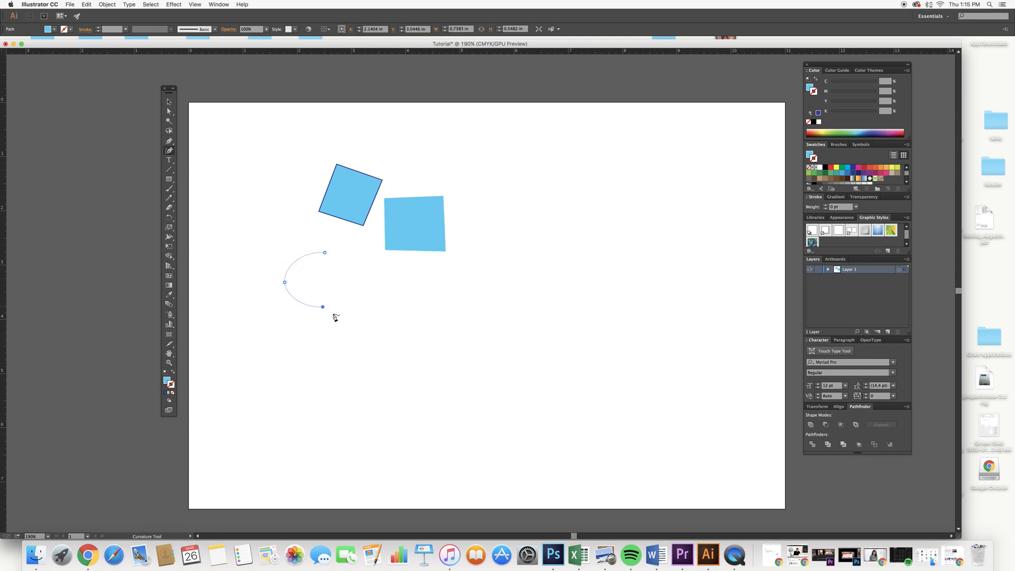
left_click(353, 325)
left_click(434, 306)
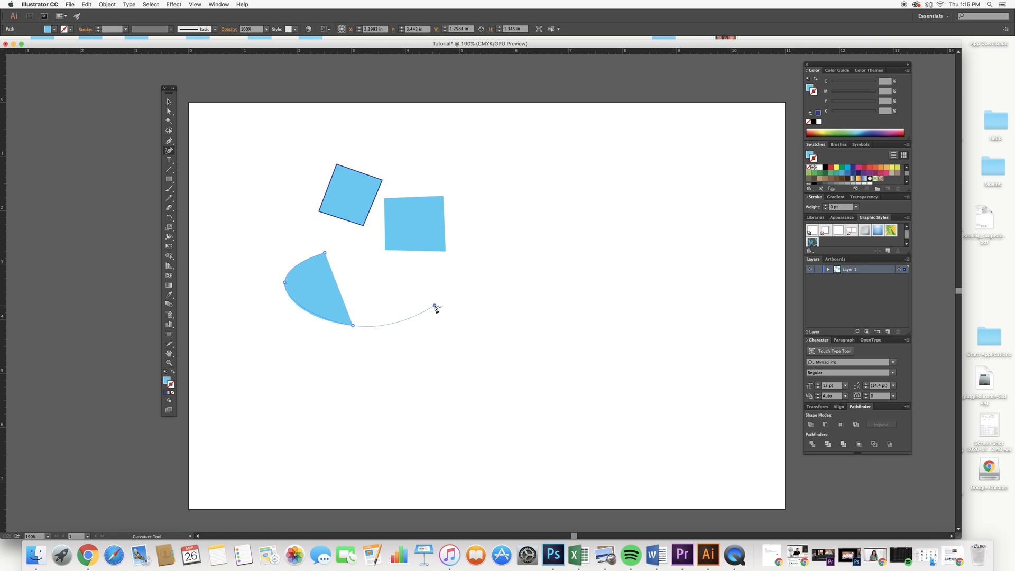
left_click(353, 254)
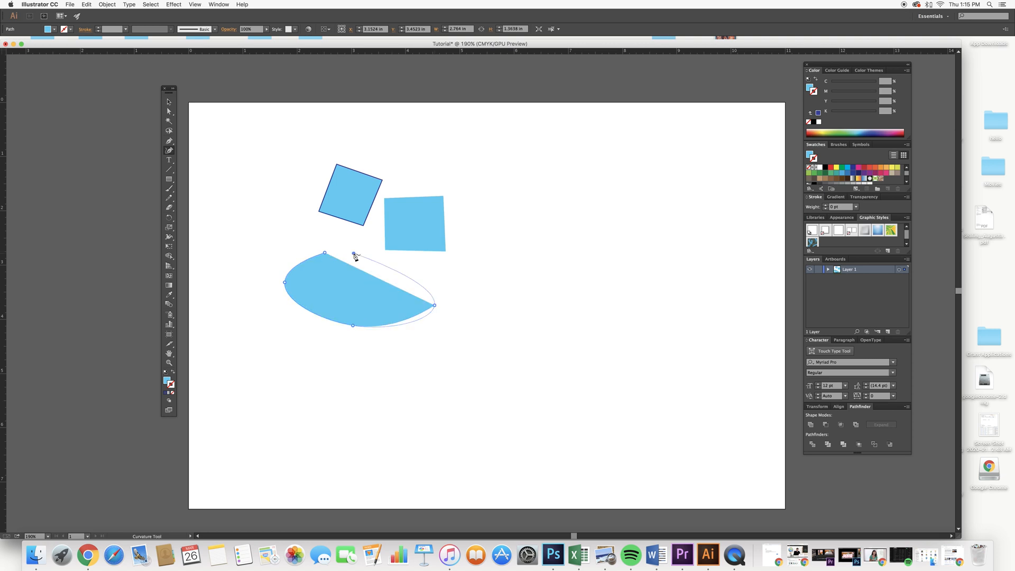
left_click(325, 255)
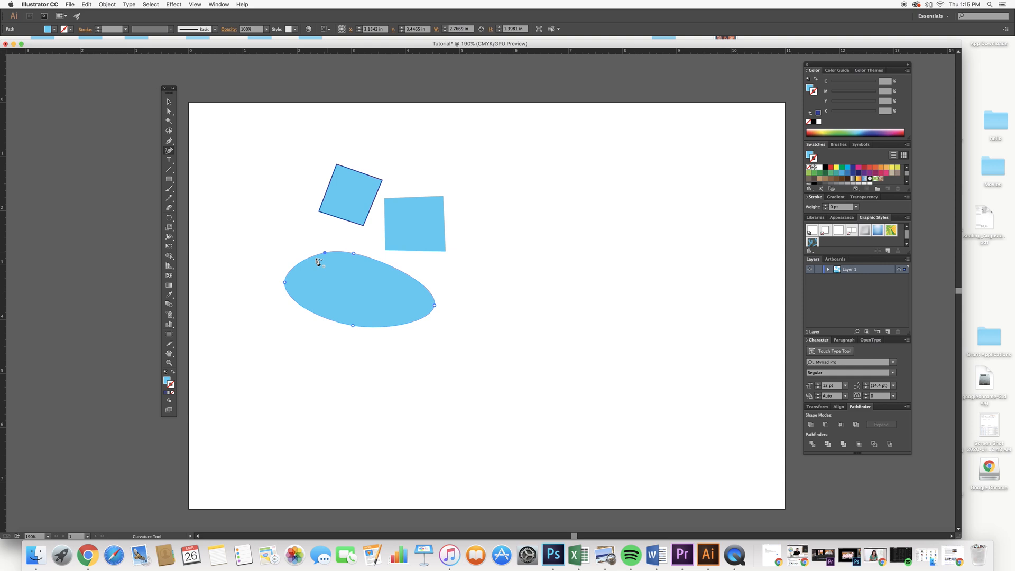
left_click(165, 100)
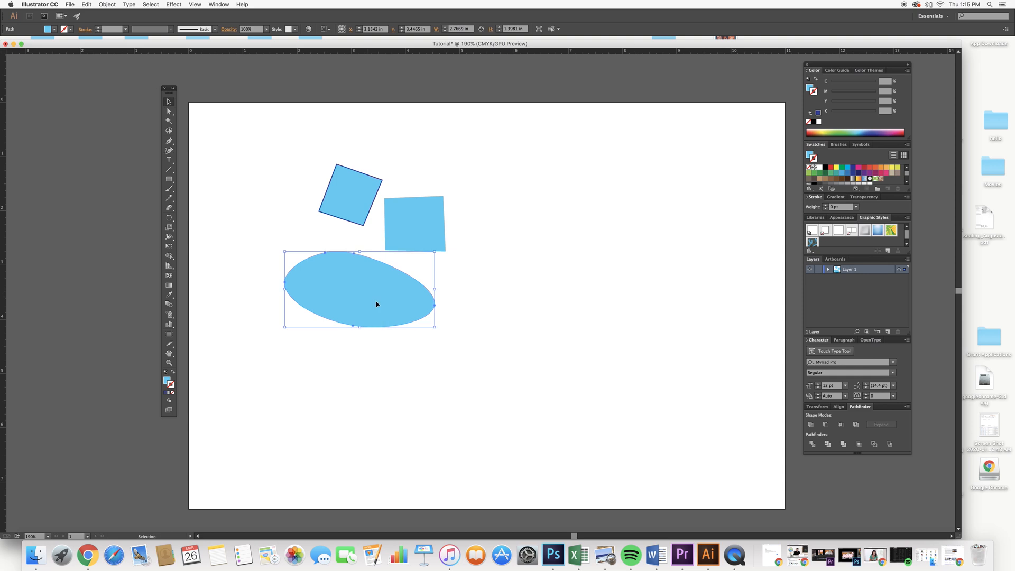
left_click_drag(377, 304, 317, 291)
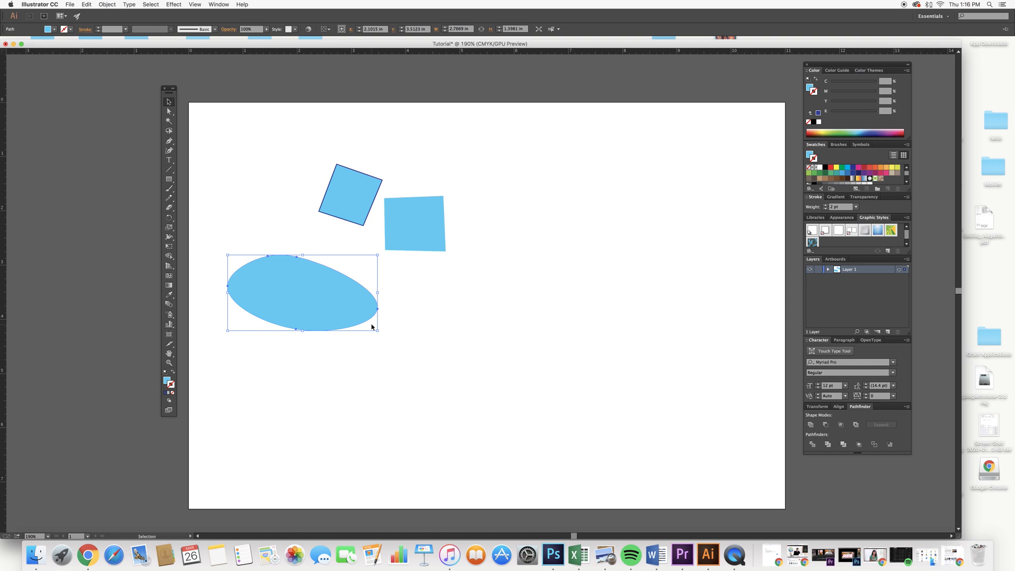
Step: Draw a closed, pear-like shape with curved Pen tool segments beside the upright square, narrow at the top and wide at the base
left_click(170, 152)
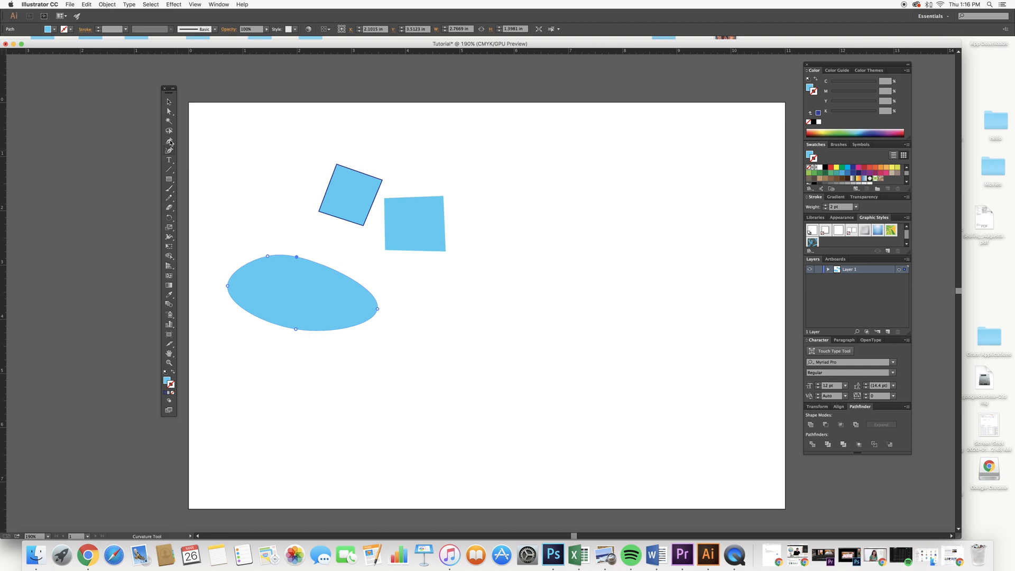
left_click(169, 141)
left_click_drag(486, 241, 487, 245)
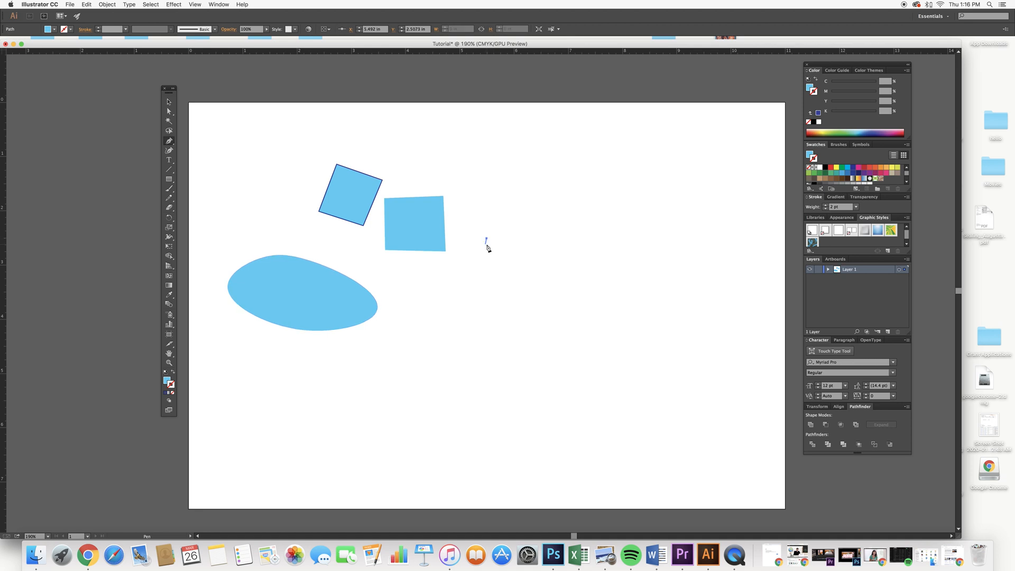
left_click(515, 175)
left_click_drag(516, 176, 546, 166)
left_click_drag(546, 166, 536, 167)
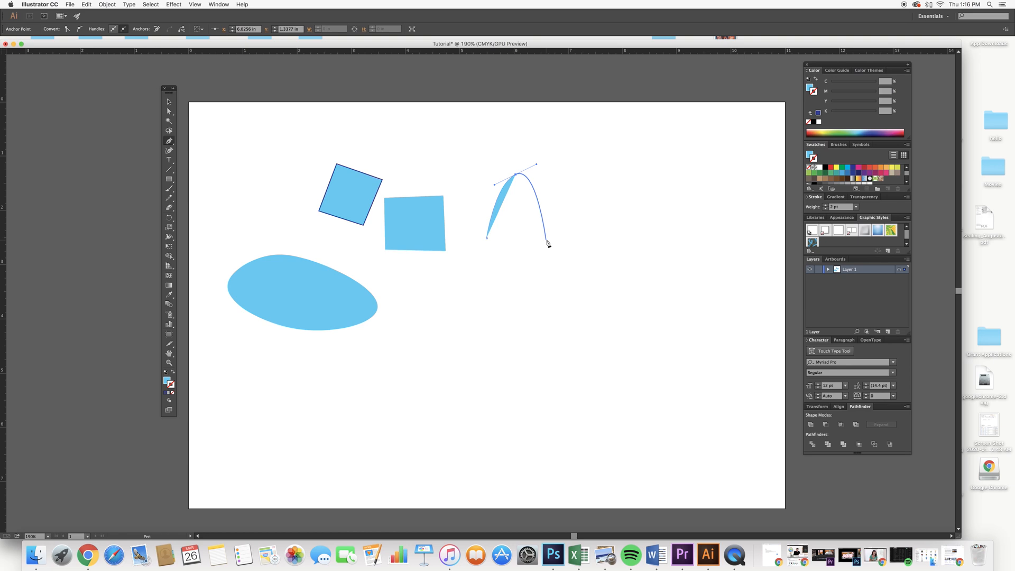
left_click_drag(547, 241, 547, 268)
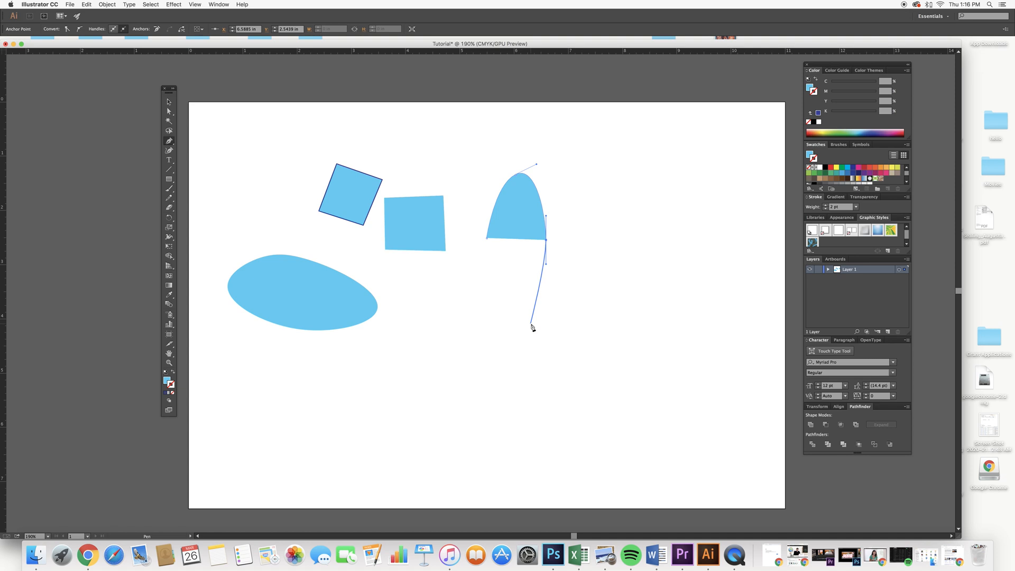
left_click_drag(532, 324, 459, 333)
left_click_drag(485, 287, 499, 259)
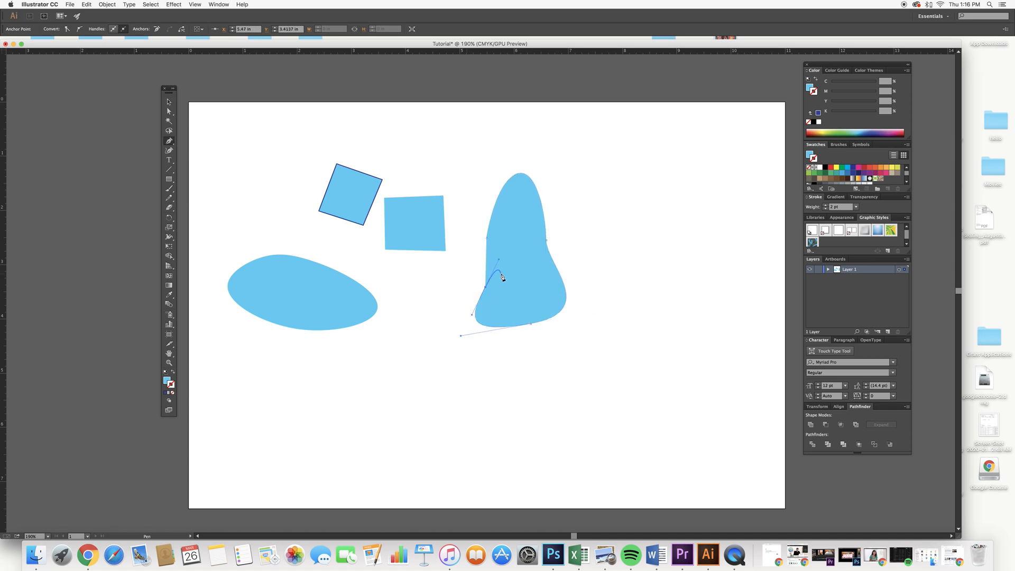
left_click(486, 239)
Step: Convert the pear-like shape's upper-left side anchor to smooth, pull its handles, and convert it back to a corner
left_click(487, 239, "super")
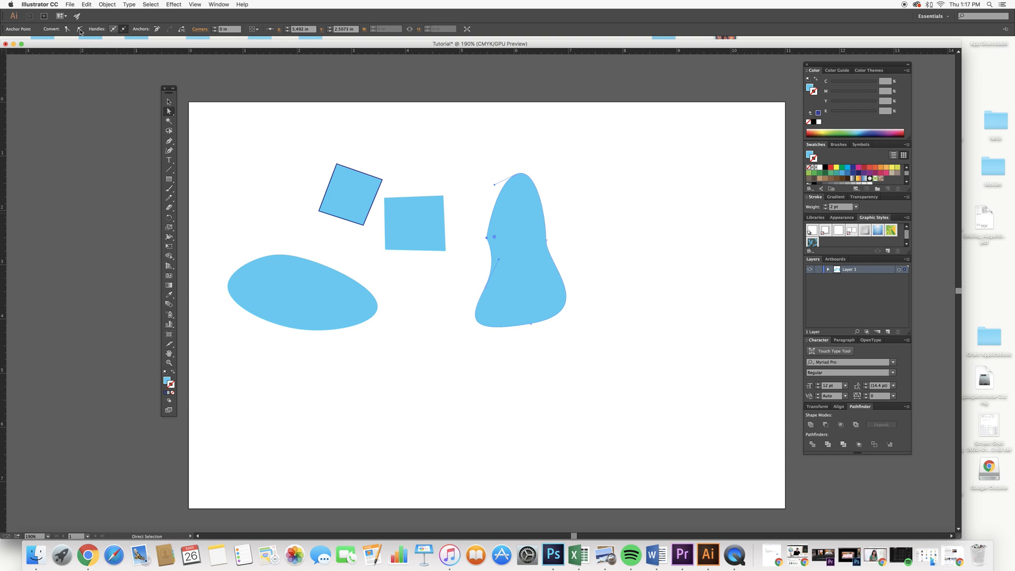
left_click(80, 30)
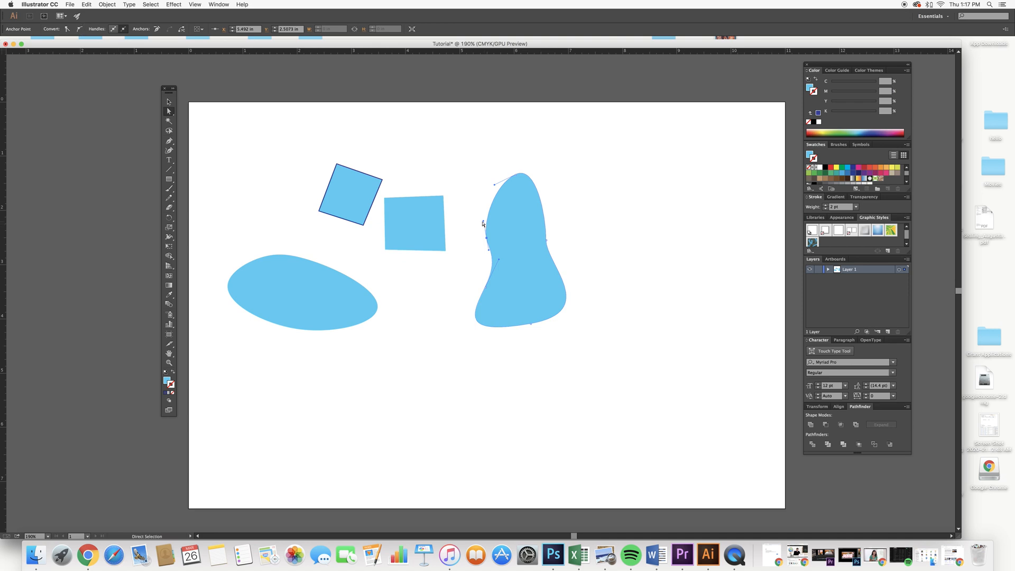
left_click_drag(483, 224, 482, 204)
left_click_drag(490, 260, 484, 266)
left_click(67, 30)
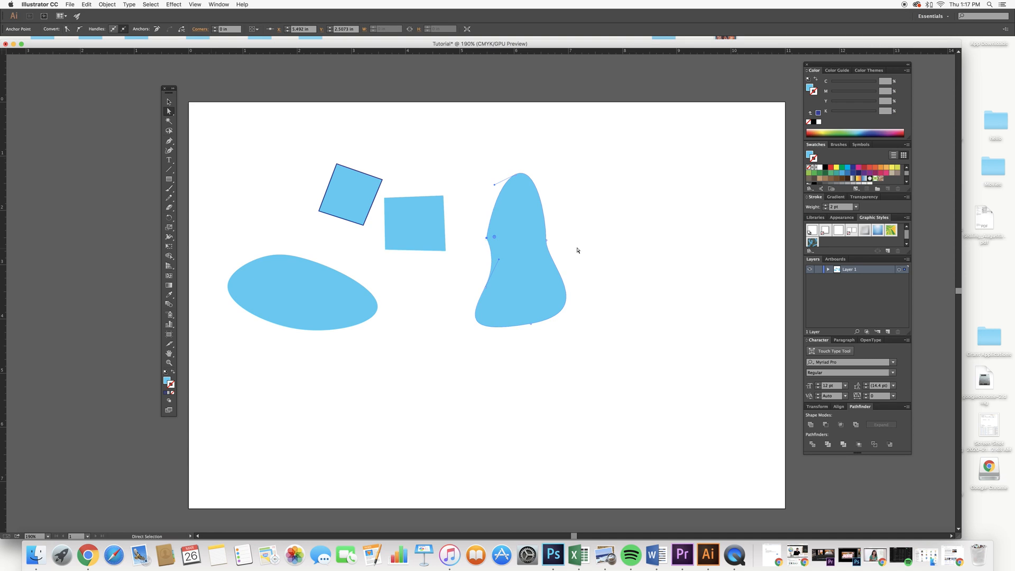
Step: Convert the pear-like shape's top anchor to a sharp corner
left_click(516, 175)
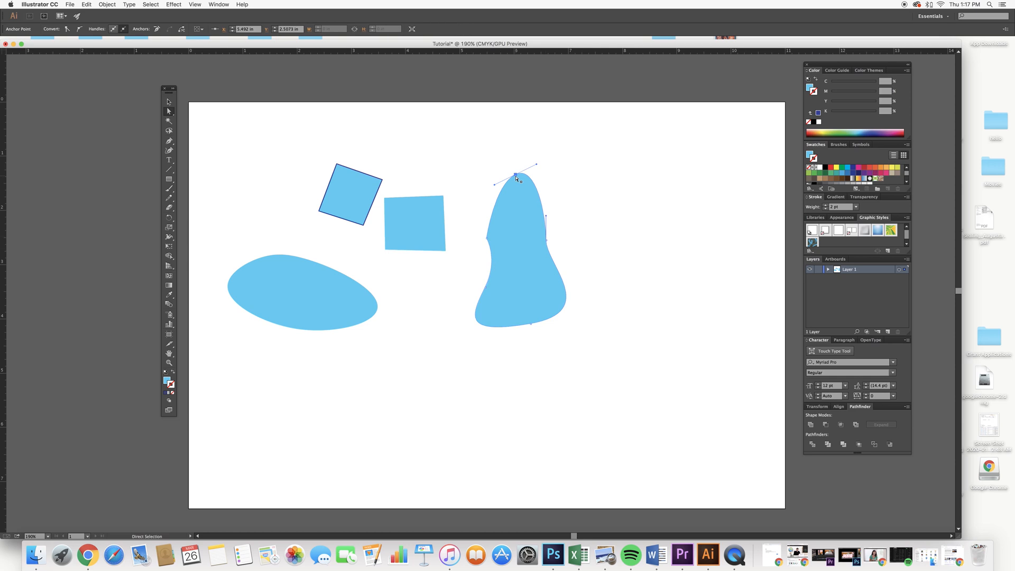
left_click(67, 30)
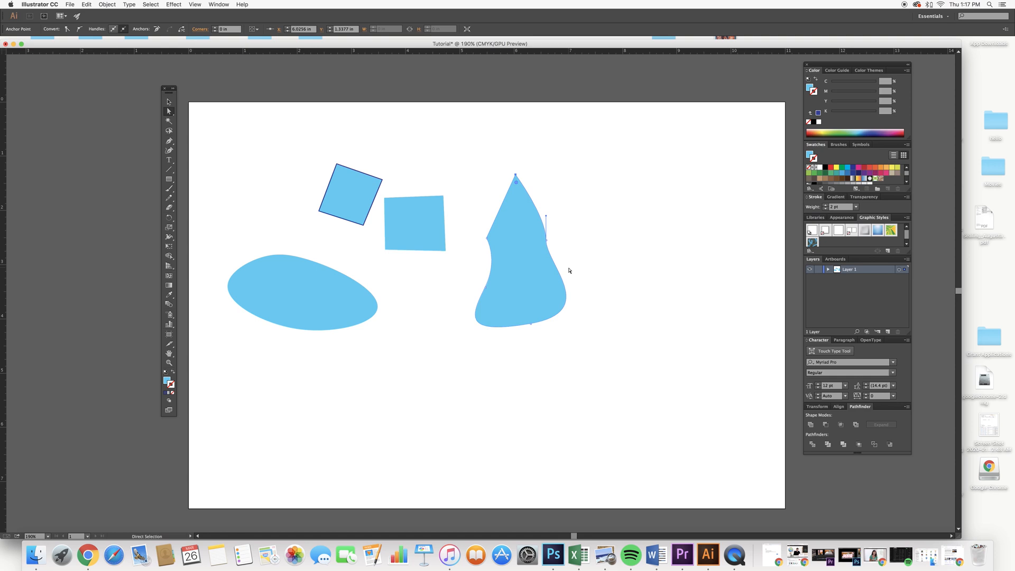
Step: Fill the pointed curved shape with a linear white-to-black gradient
left_click(174, 287)
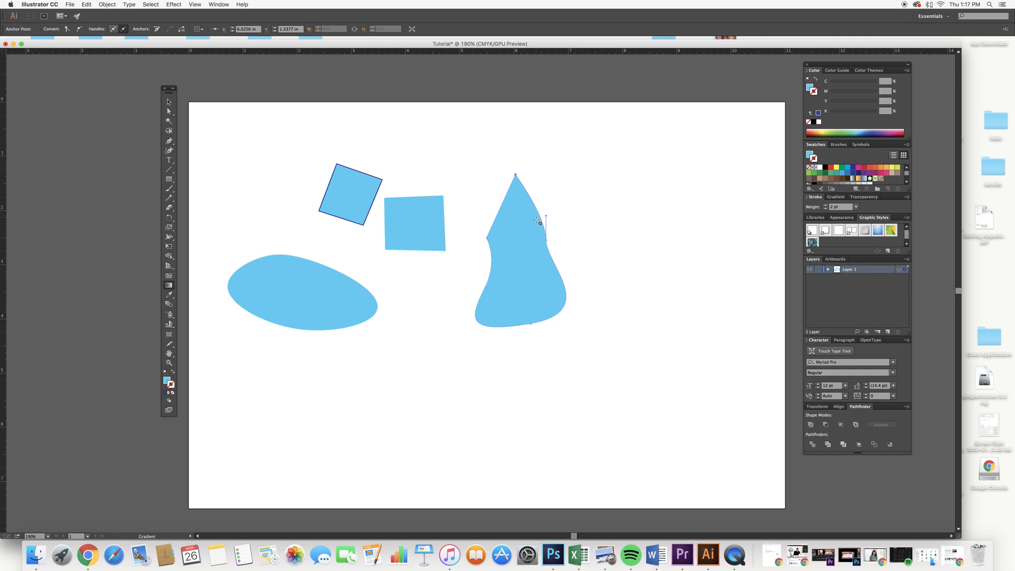
left_click(174, 107)
left_click(169, 102)
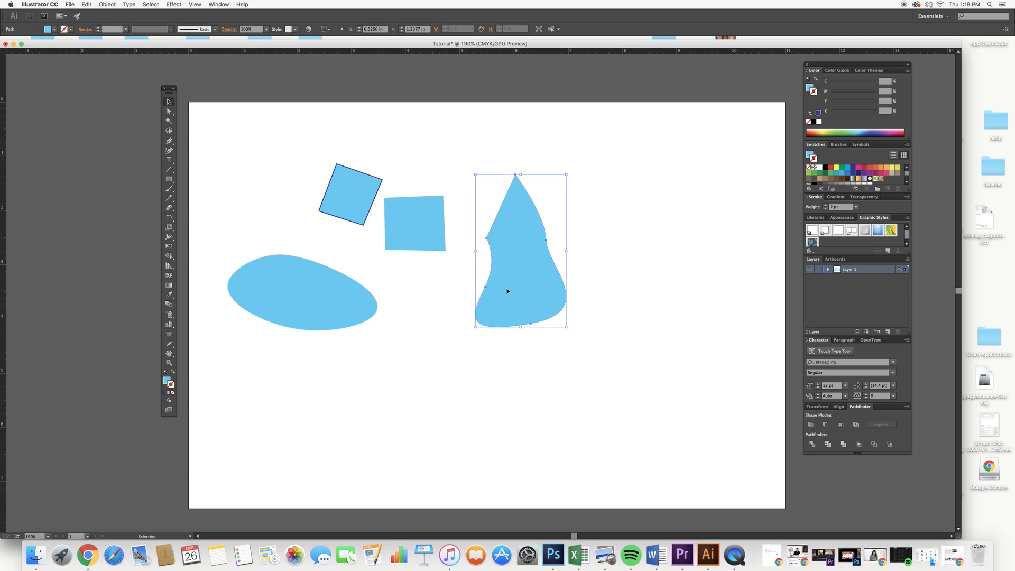
left_click(169, 286)
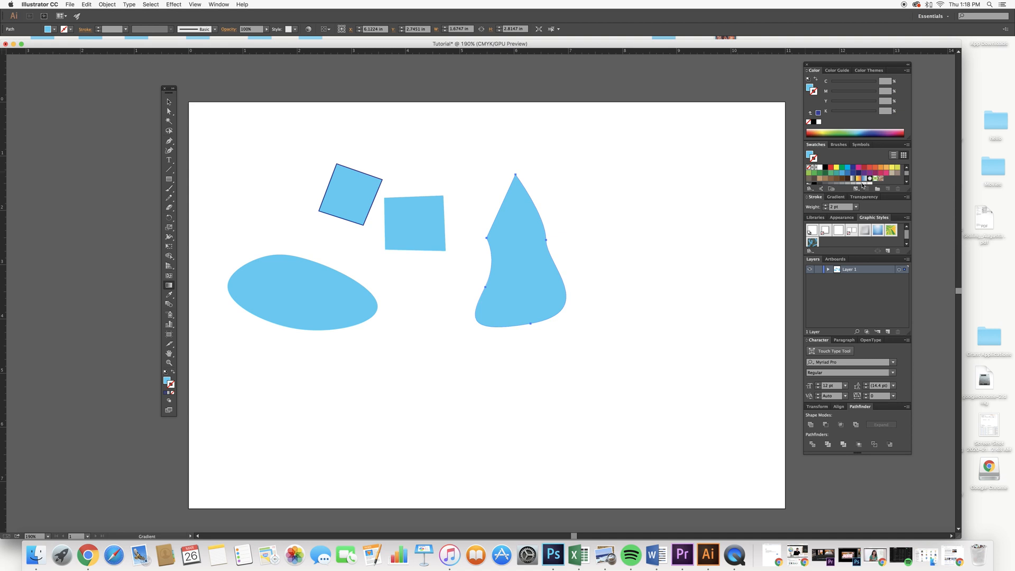
left_click(843, 197)
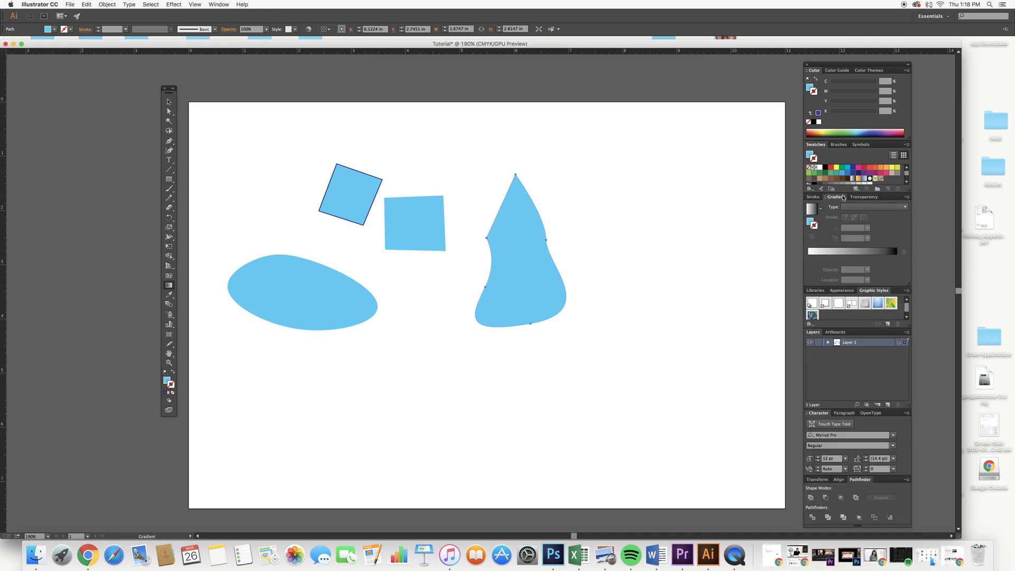
left_click(810, 222)
left_click(812, 209)
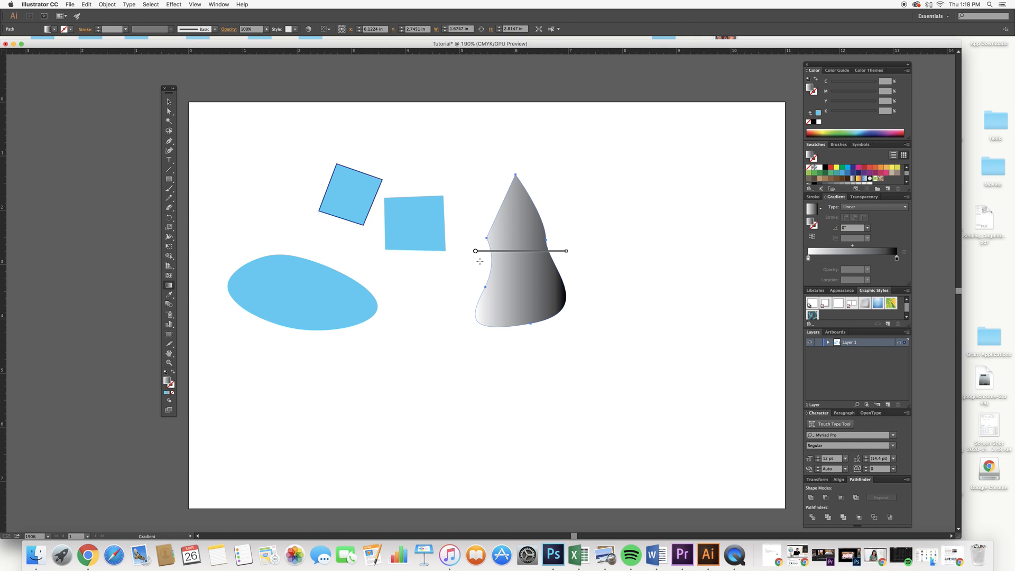
Step: Redirect the gradient to about 95.5° so it runs from white at the shape's base up to black, and deselect the shape
left_click_drag(479, 261, 507, 338)
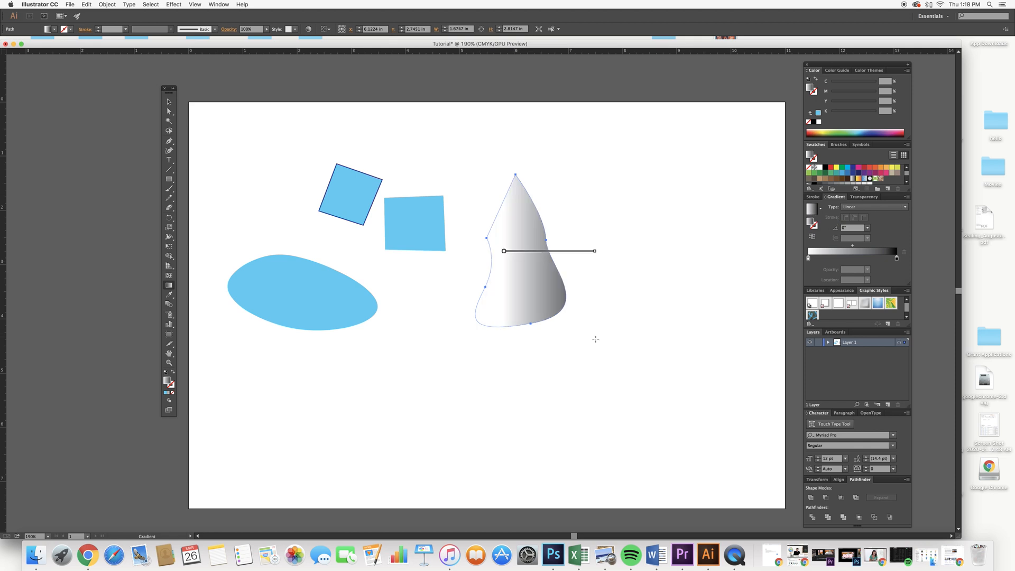
left_click(169, 103)
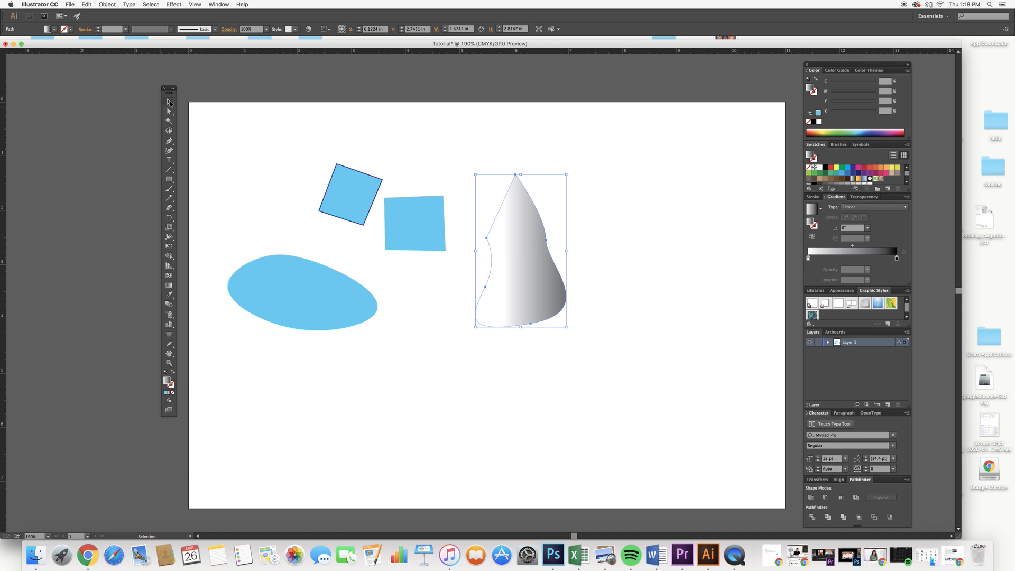
left_click(169, 286)
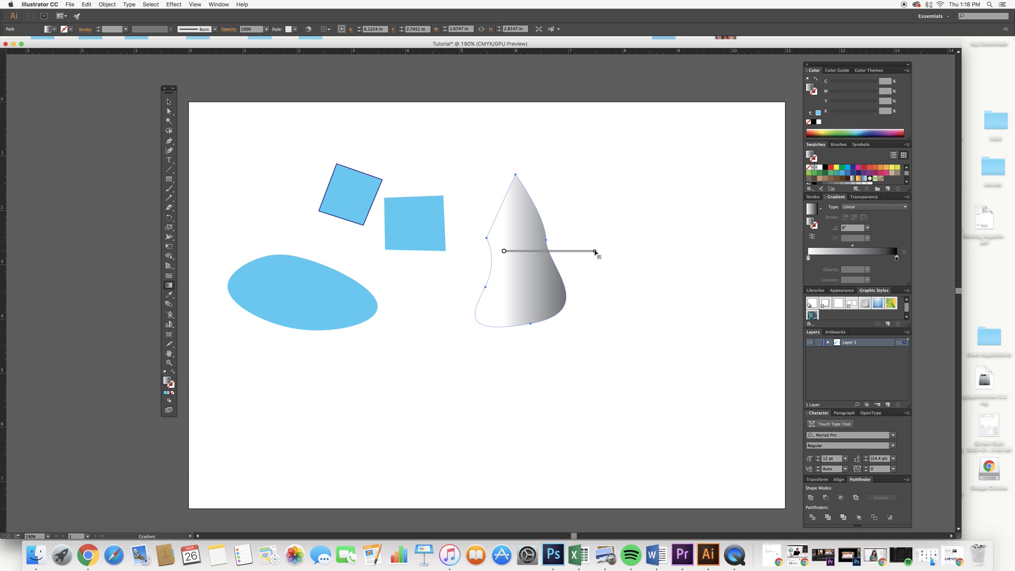
mouse_move(596, 252)
left_mouse_down()
mouse_move(562, 195)
mouse_move(515, 179)
mouse_move(497, 186)
mouse_move(521, 331)
left_mouse_up()
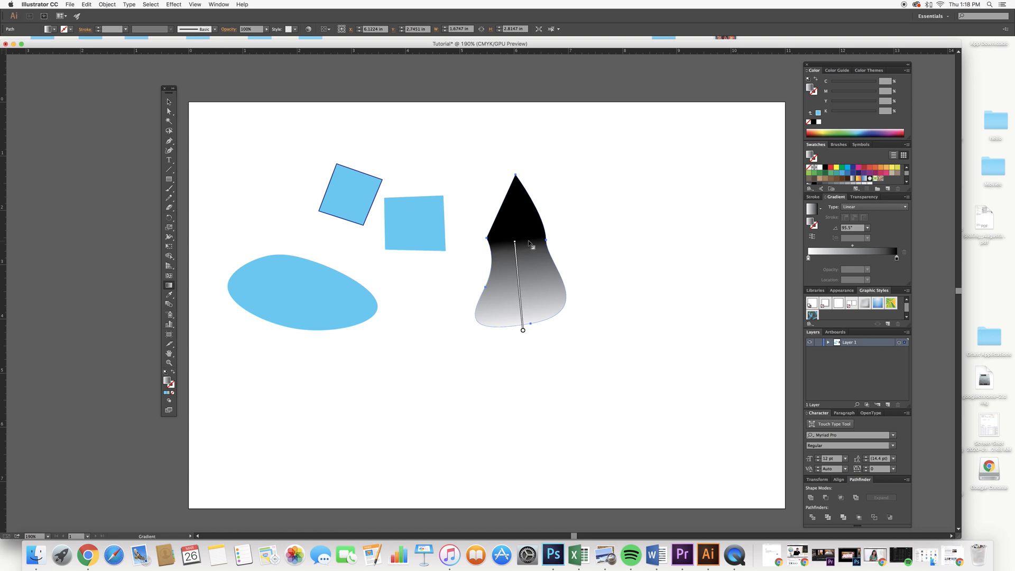
mouse_move(529, 243)
left_mouse_down()
mouse_move(530, 270)
mouse_move(513, 206)
mouse_move(511, 228)
left_mouse_up()
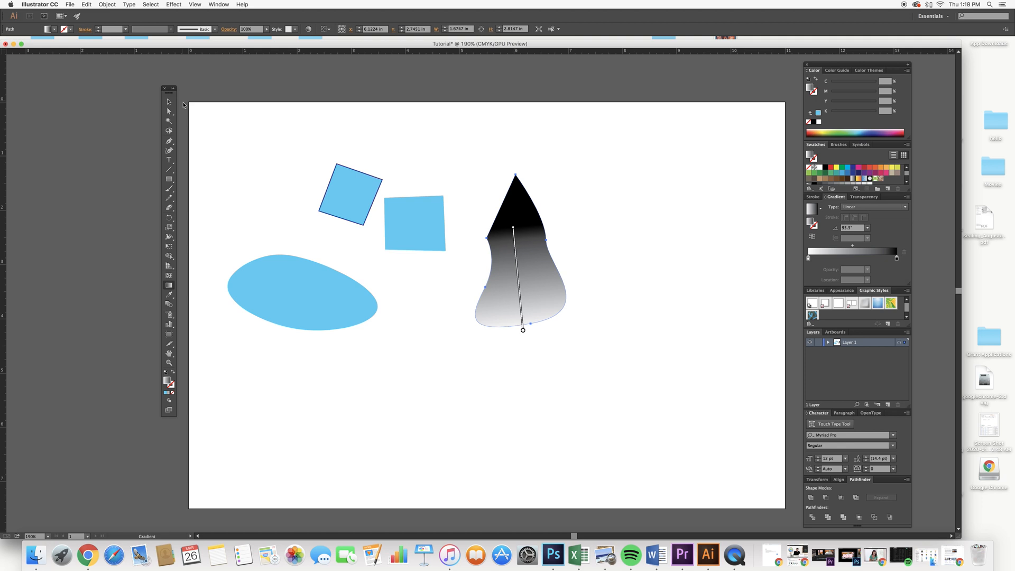
key("v")
left_click(671, 313)
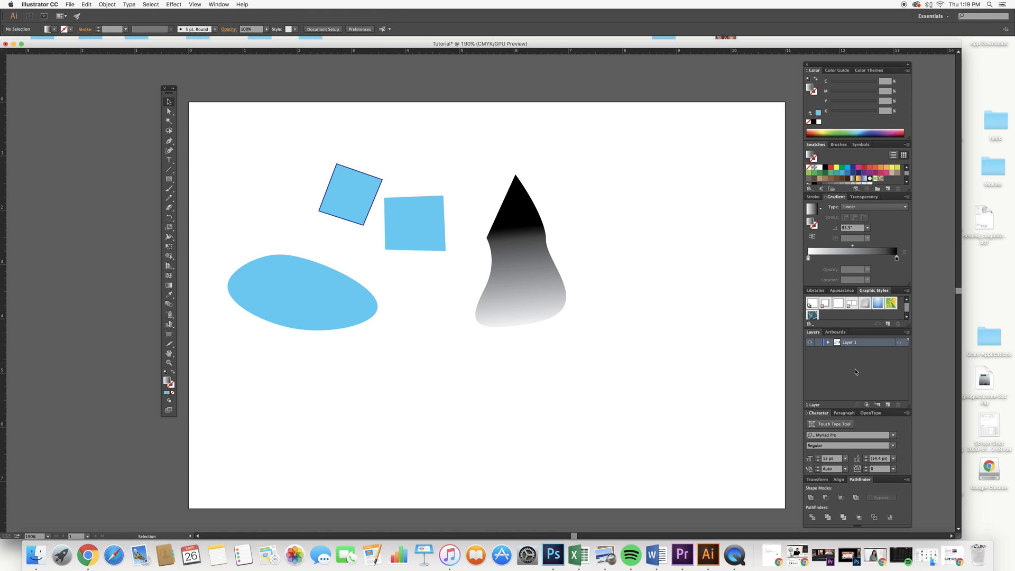
Step: Move the gradient shape down and left over the upright square's lower-right corner, and add a new layer above Layer 1
left_click_drag(531, 277, 466, 348)
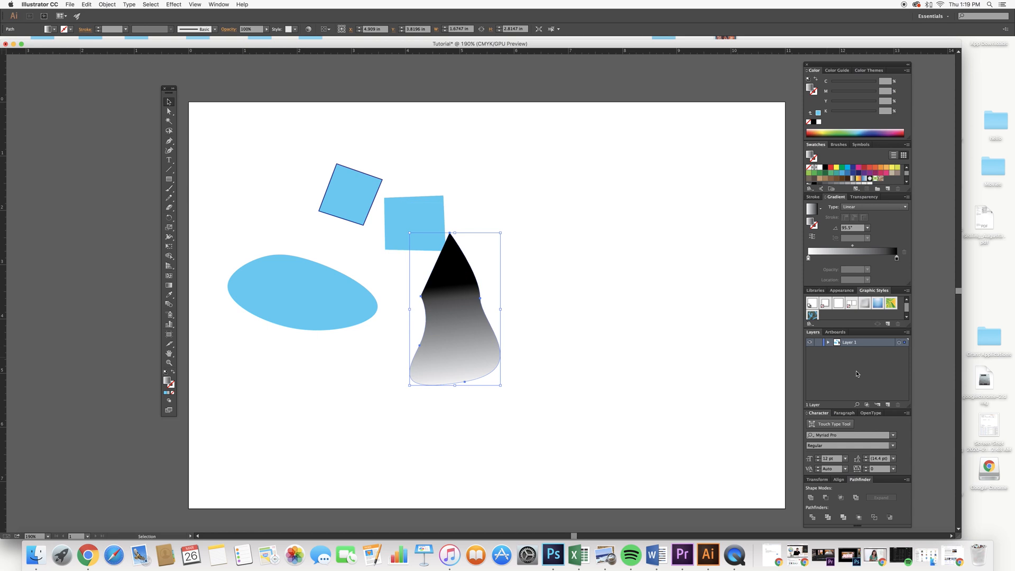
left_click(888, 405)
left_click(613, 353)
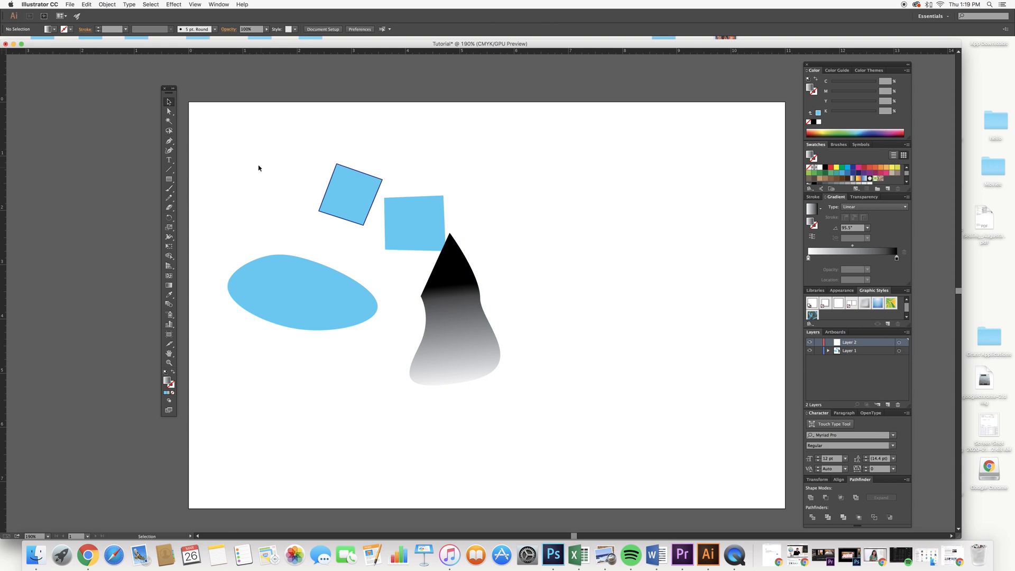
Step: Draw a solid blue rectangle about 4.17 by 2.57 in on Layer 2, overlapping the upright square and the gradient shape
left_click_drag(259, 168, 521, 420)
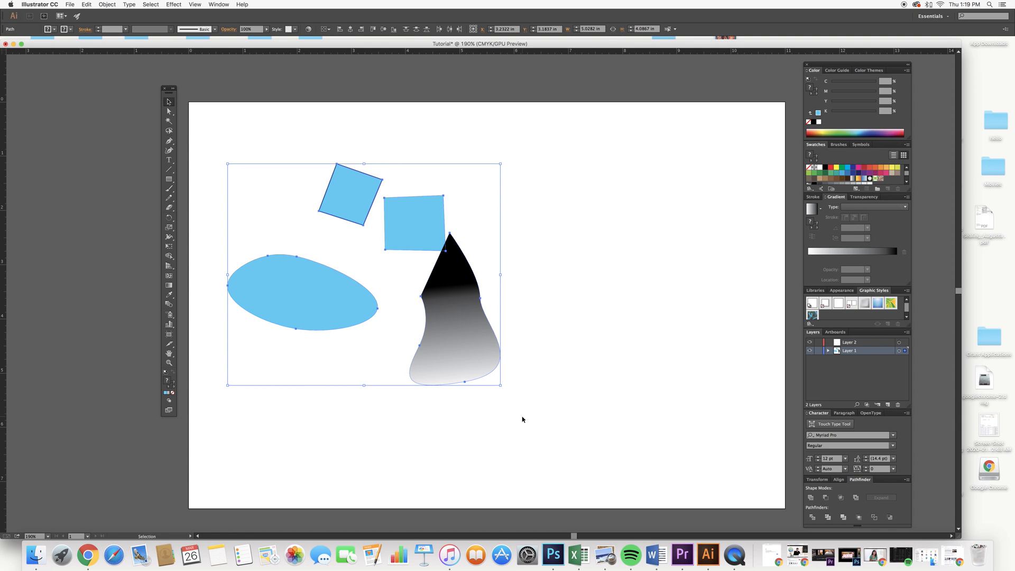
left_click(558, 388)
left_click(873, 345)
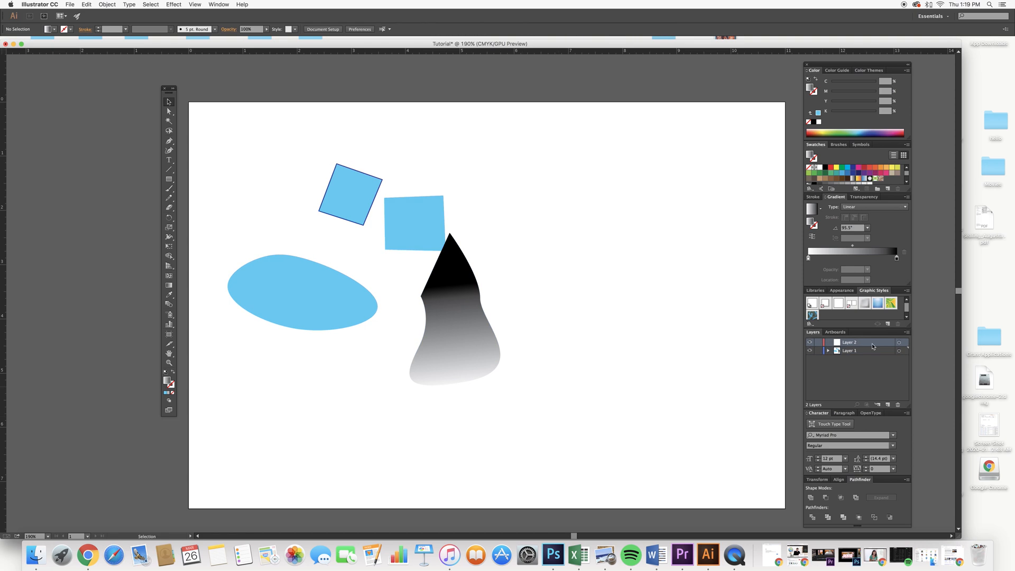
key("m")
left_click(860, 137)
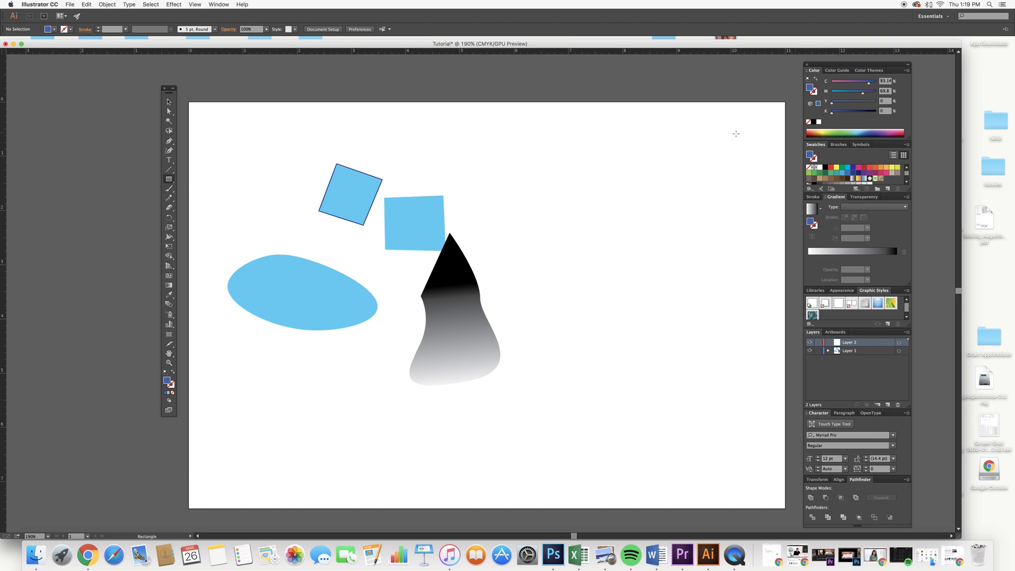
mouse_move(399, 171)
left_mouse_down()
mouse_move(467, 233)
mouse_move(625, 310)
left_mouse_up()
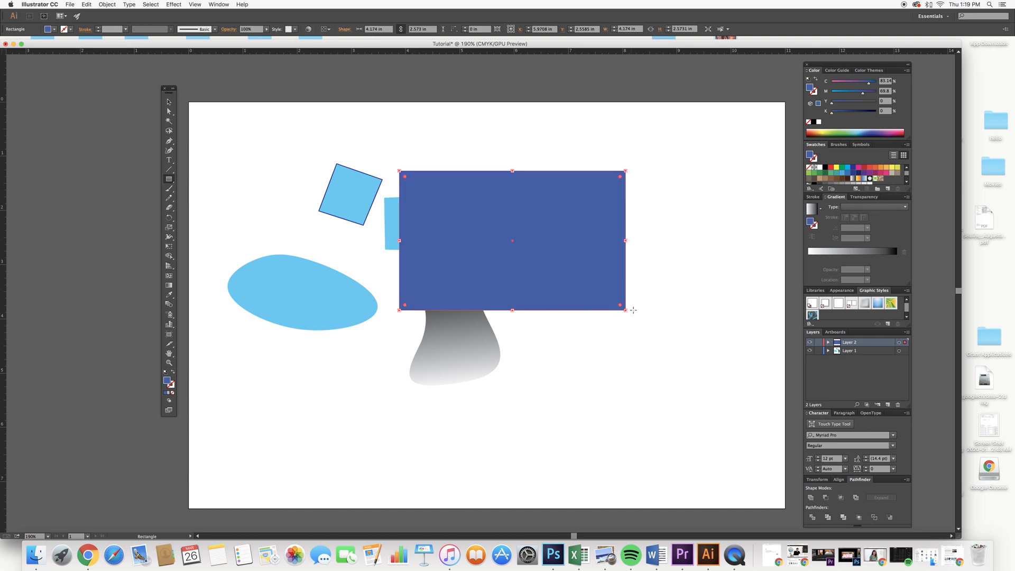
left_click(169, 102)
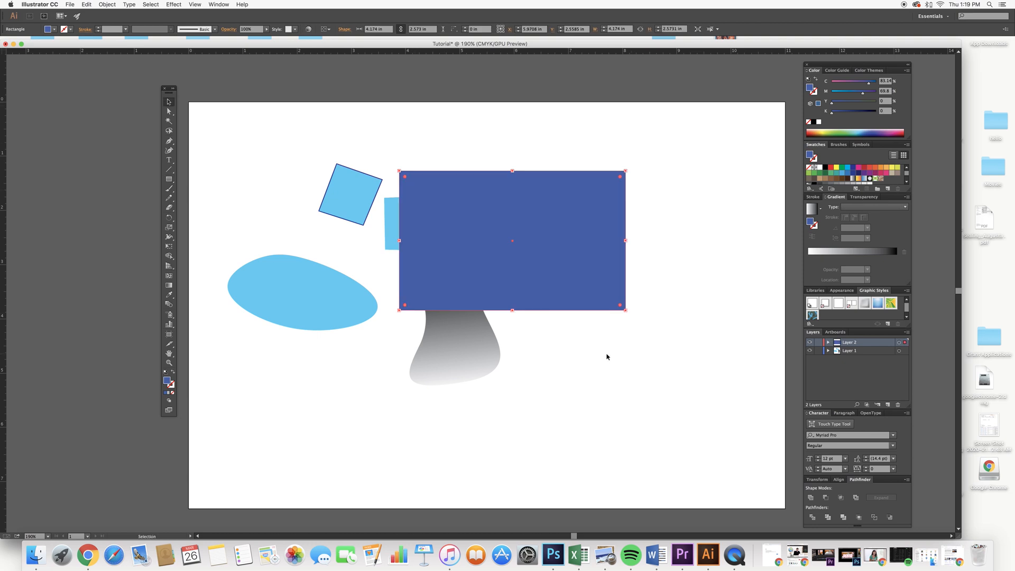
left_click(606, 354)
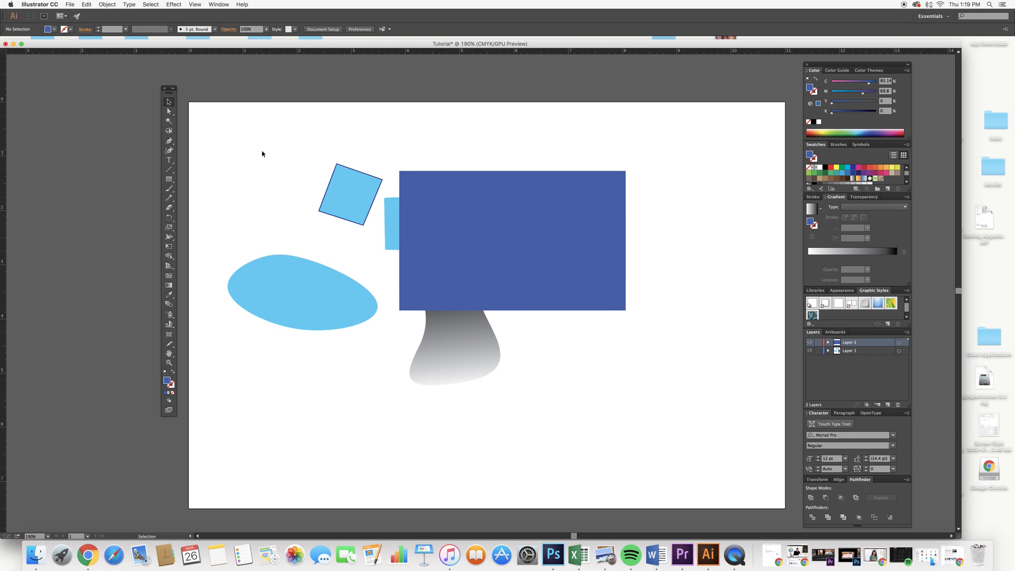
Step: Shift all shapes on both layers slightly up and to the left together, and deselect them
left_click_drag(262, 154, 592, 397)
left_click_drag(524, 299, 500, 307)
key("super+z")
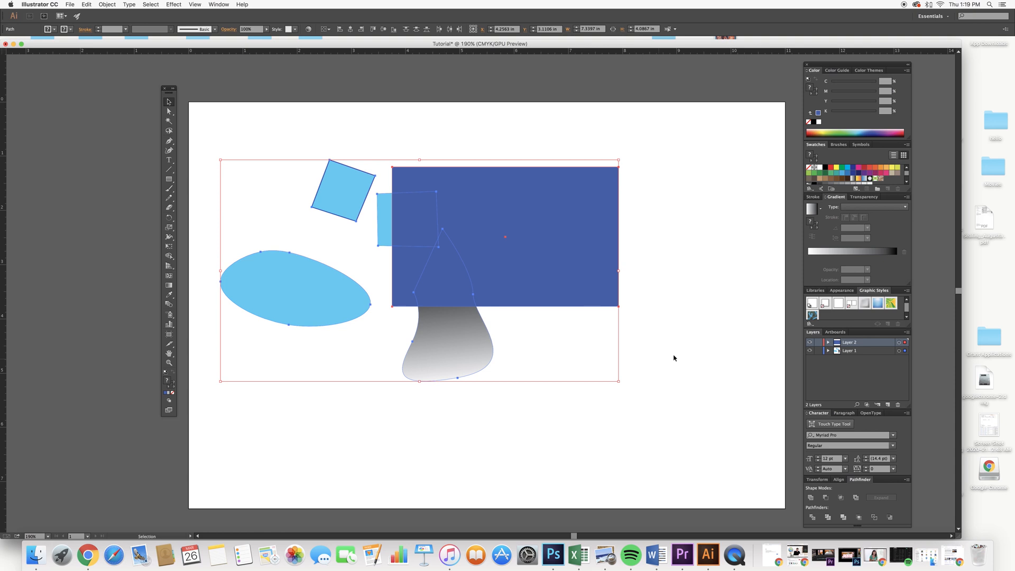
left_click(673, 358)
Step: Lock Layer 1 and move the blue rectangle on Layer 2 to the right and slightly up
left_click(818, 350)
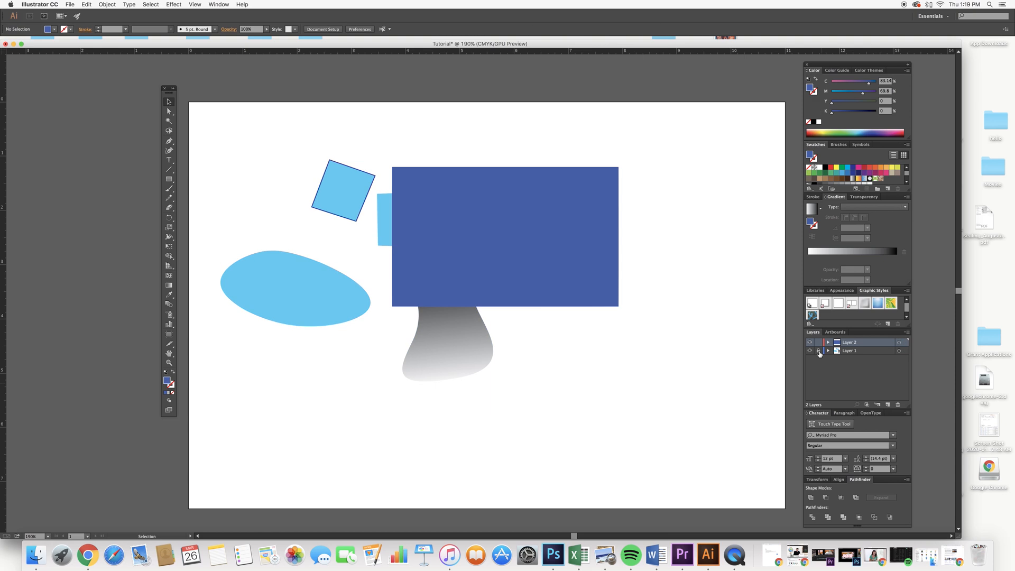
left_click_drag(433, 269, 518, 262)
left_click(807, 343)
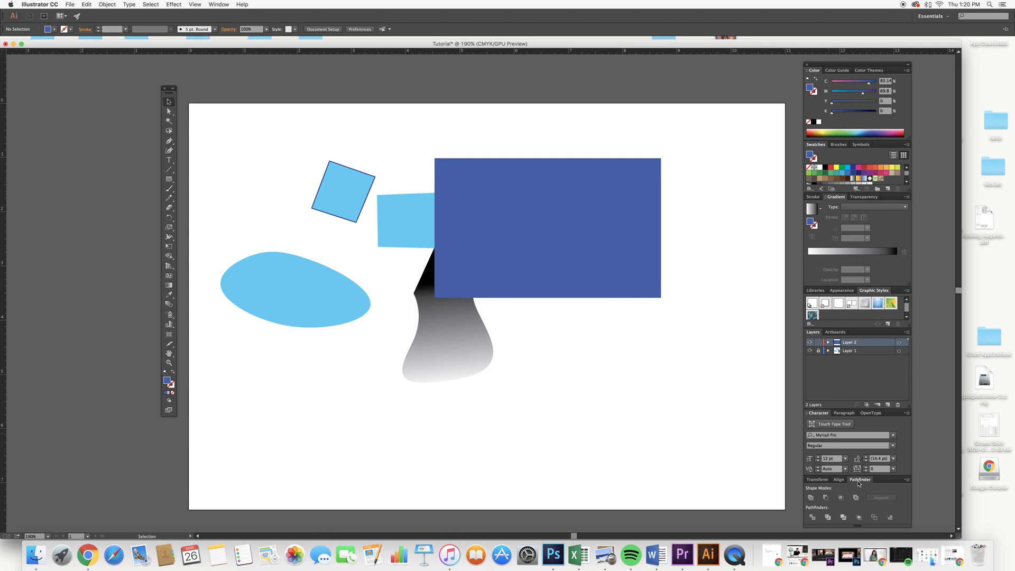
left_click(174, 5)
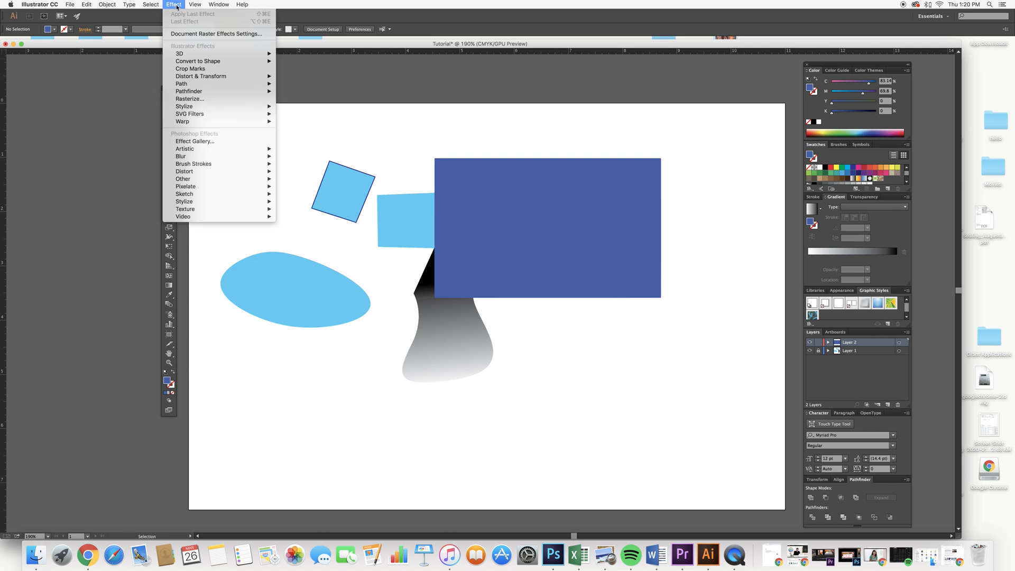
mouse_move(155, 6)
mouse_move(195, 7)
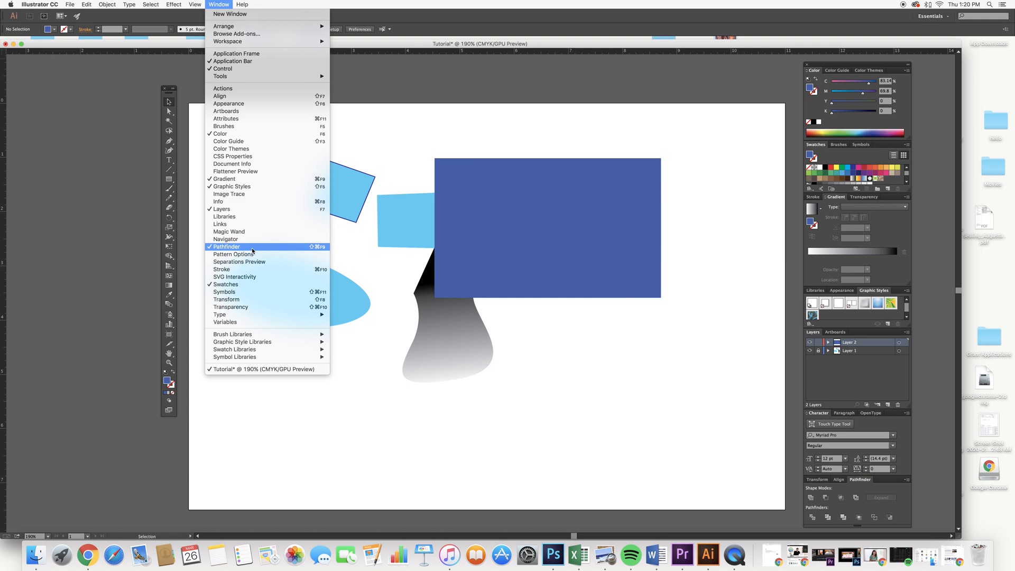
left_click(560, 354)
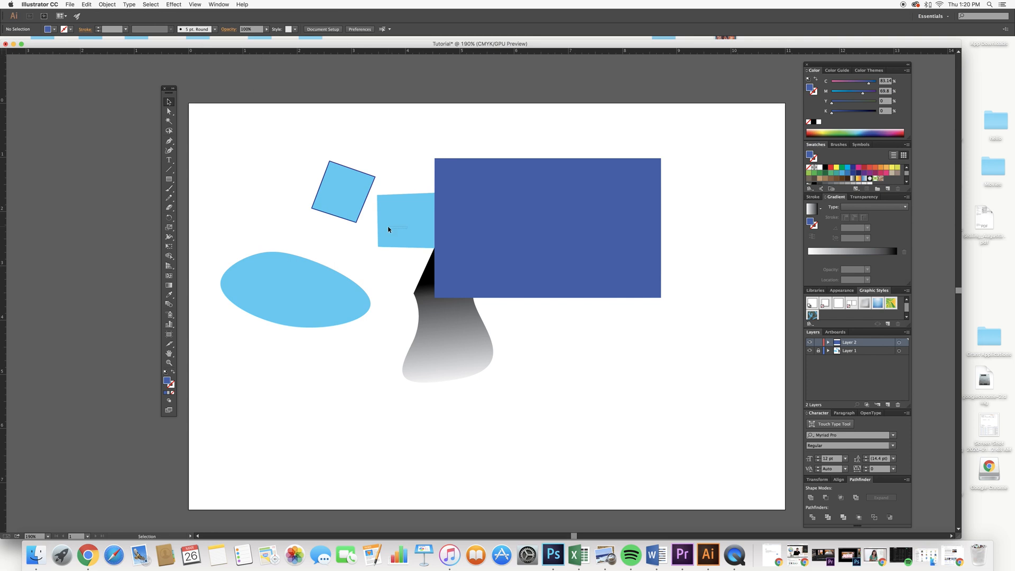
Step: Unlock Layer 1 and move the two light blue squares so that their corners overlap
left_click(819, 351)
left_click_drag(394, 224, 325, 204)
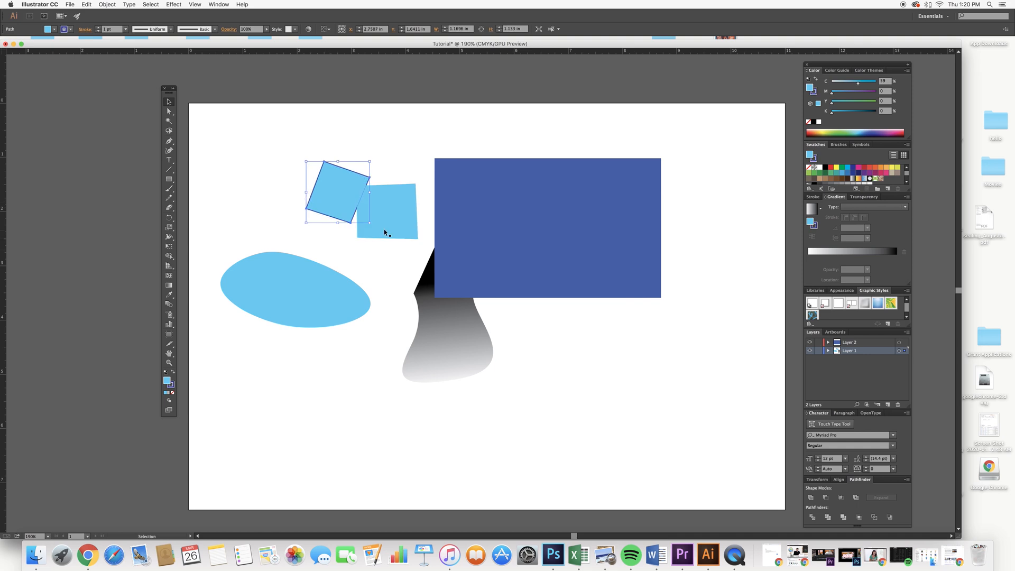
left_click(298, 146)
Step: Unite the two overlapping squares into one shape with Pathfinder, and move it toward the artboard's upper-left corner
left_click_drag(298, 147, 406, 259)
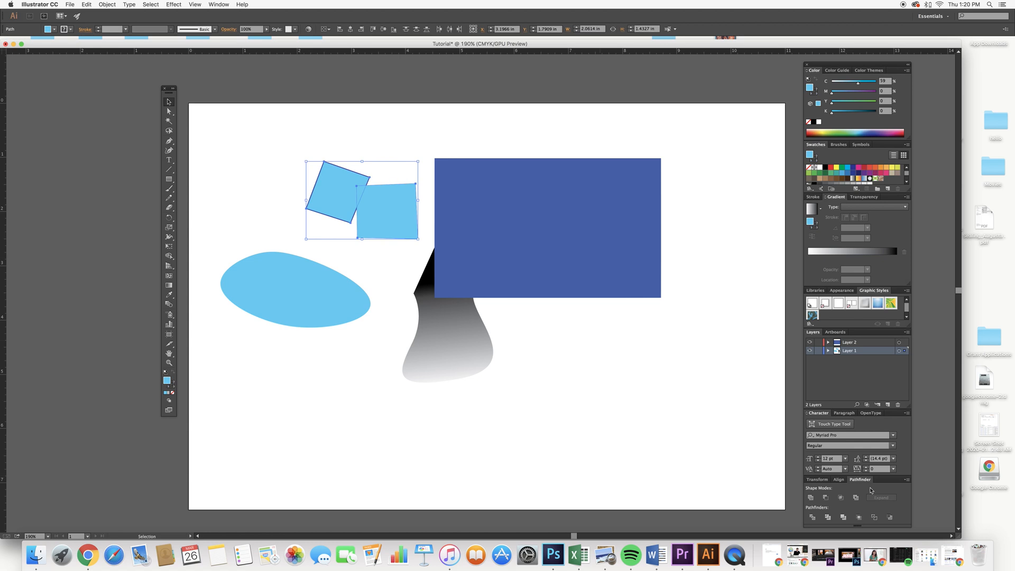
left_click_drag(888, 482, 684, 342)
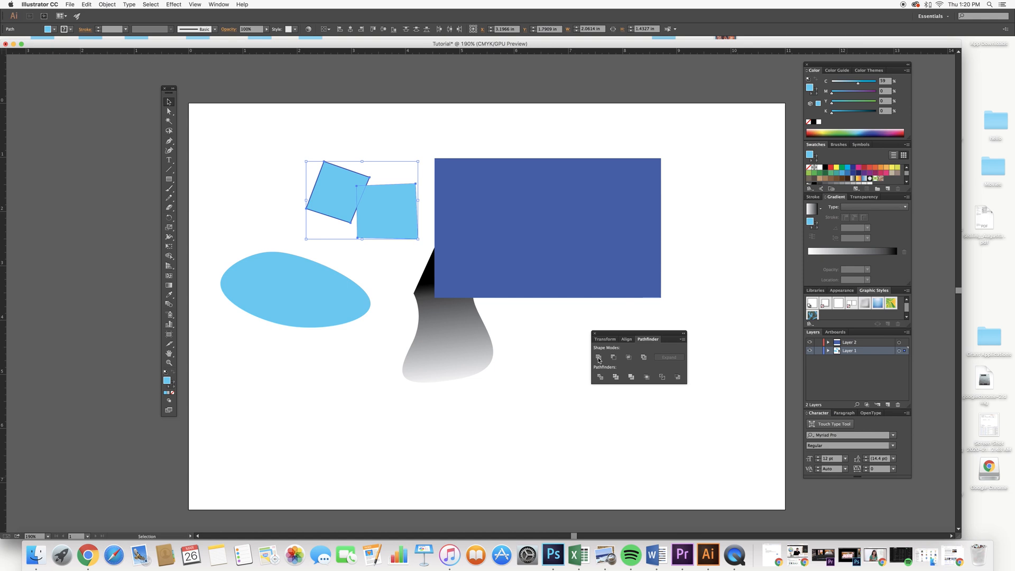
left_click(599, 360)
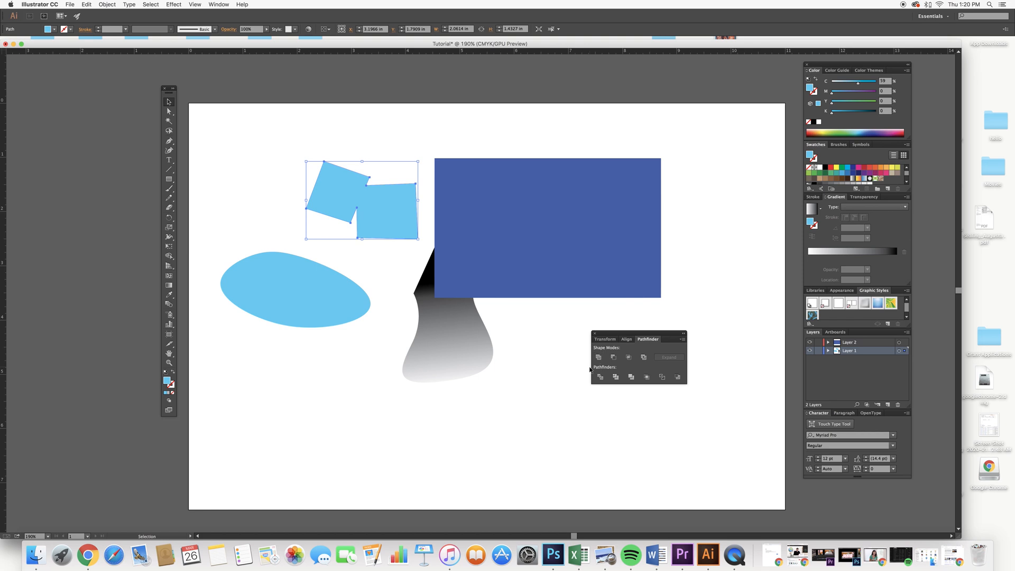
left_click_drag(374, 198, 321, 169)
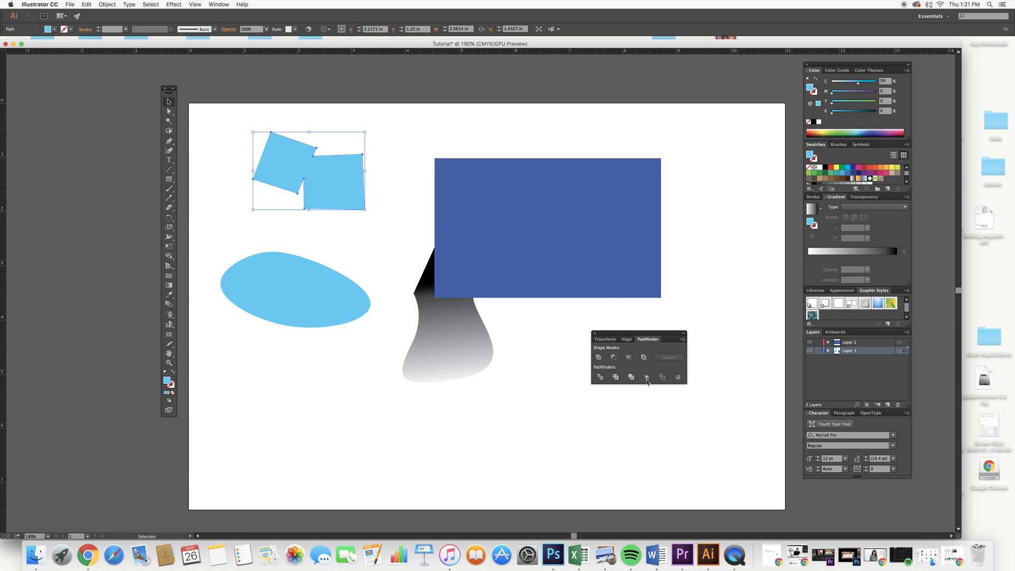
Step: View the Transform and Align options, and dock the floating Pathfinder group back below the character settings
left_click(606, 339)
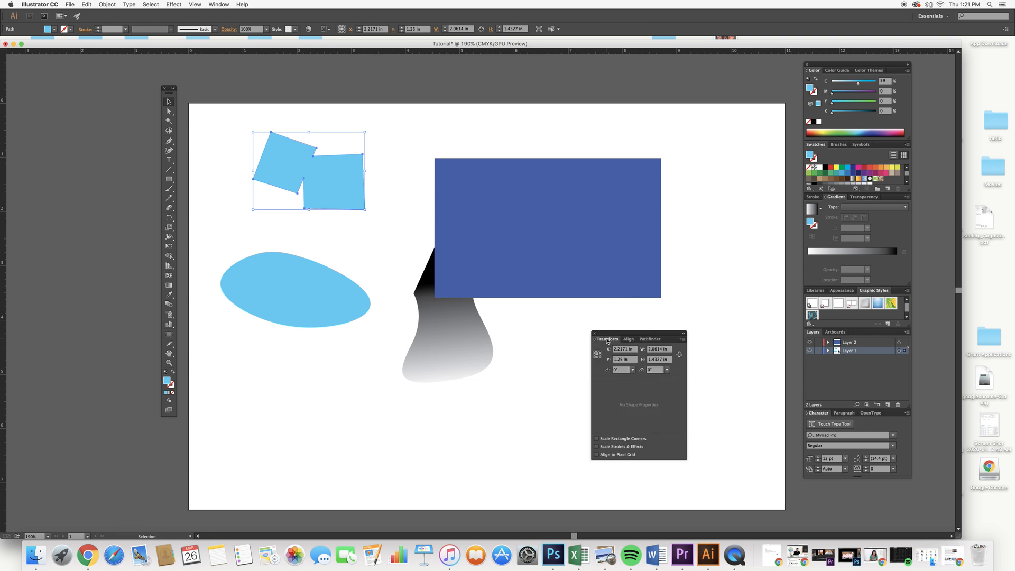
left_click(629, 339)
left_click(651, 340)
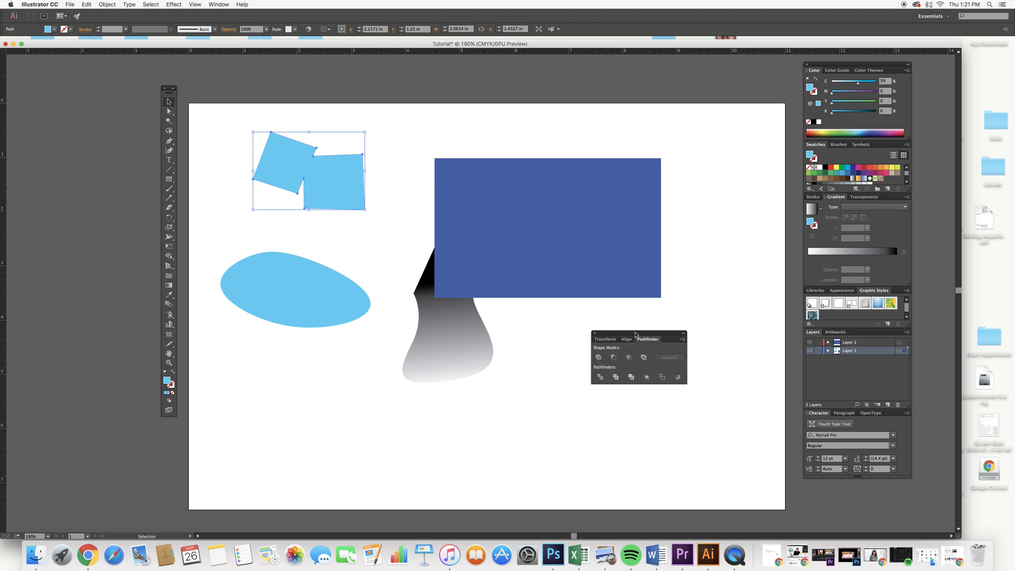
left_click_drag(635, 335, 850, 481)
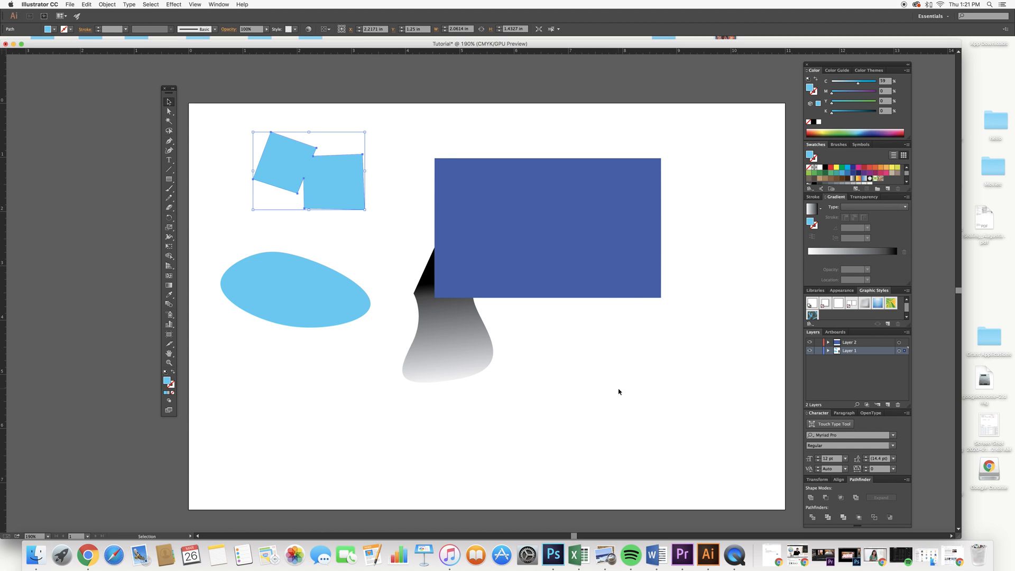
Step: Create an open arc with 1.39 in X and Y lengths, based along the X axis with slope 50, at the artboard's lower right
left_click(170, 170)
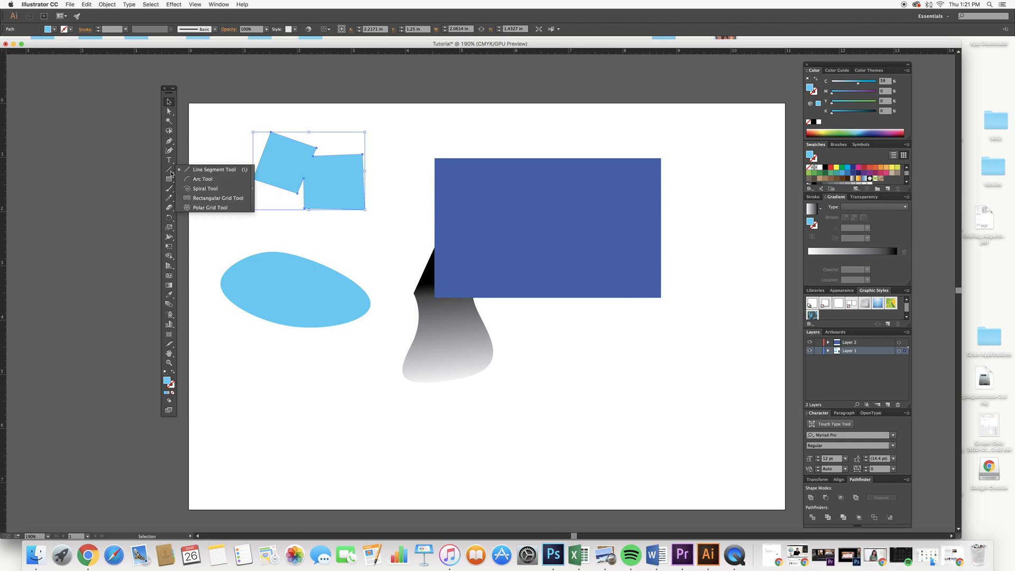
left_click(205, 180)
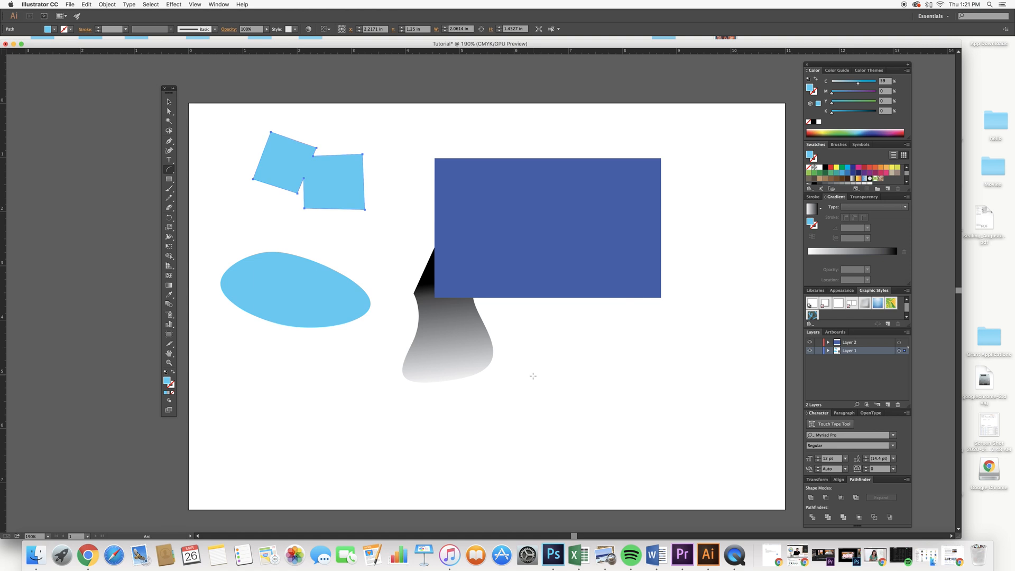
left_click(173, 173)
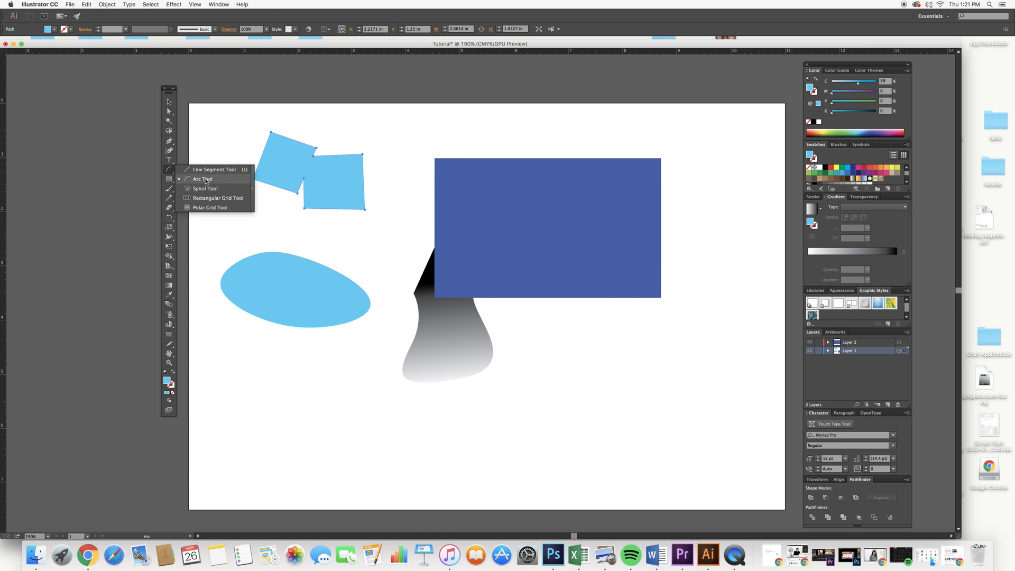
left_click(663, 355)
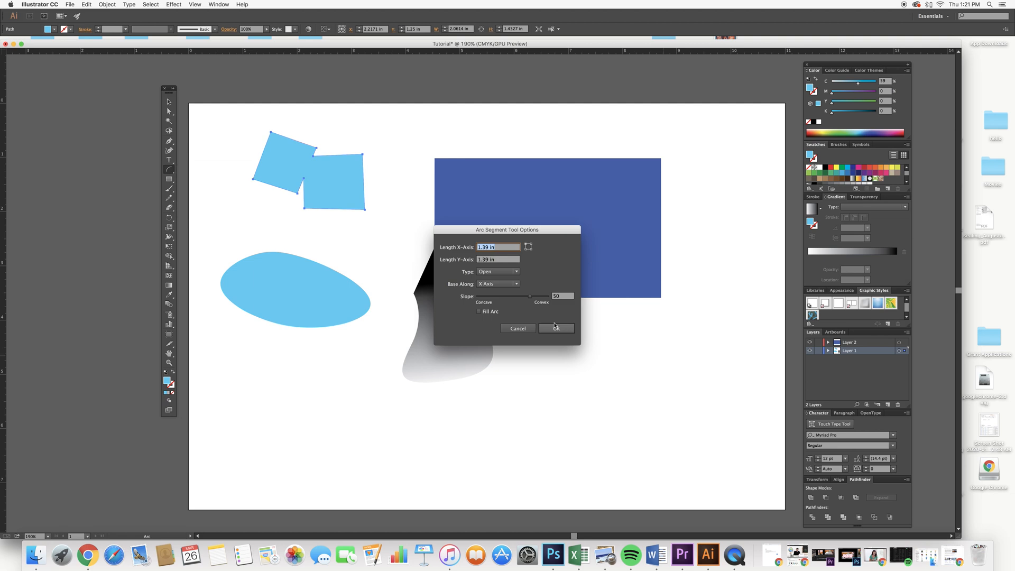
left_click(555, 327)
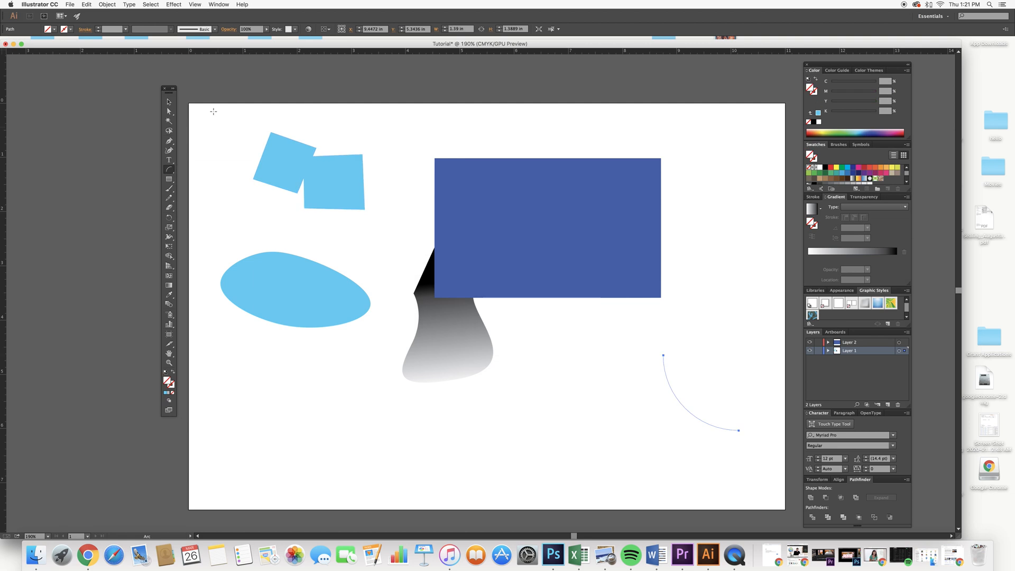
Step: Rotate the arc into an upward arch and move it just below the blue rectangle
key("v")
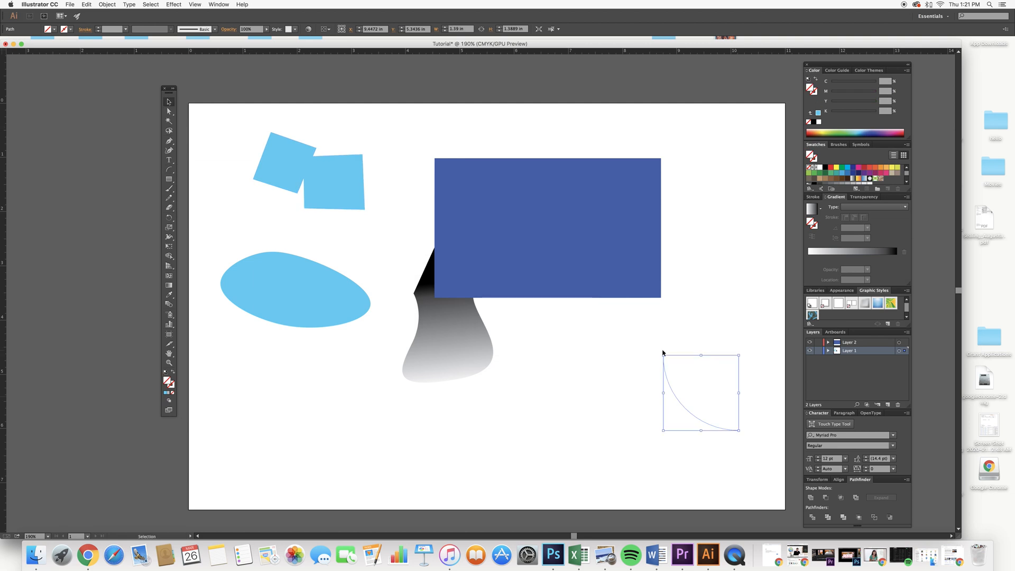
left_click_drag(661, 352, 774, 397)
left_click_drag(716, 373, 585, 335)
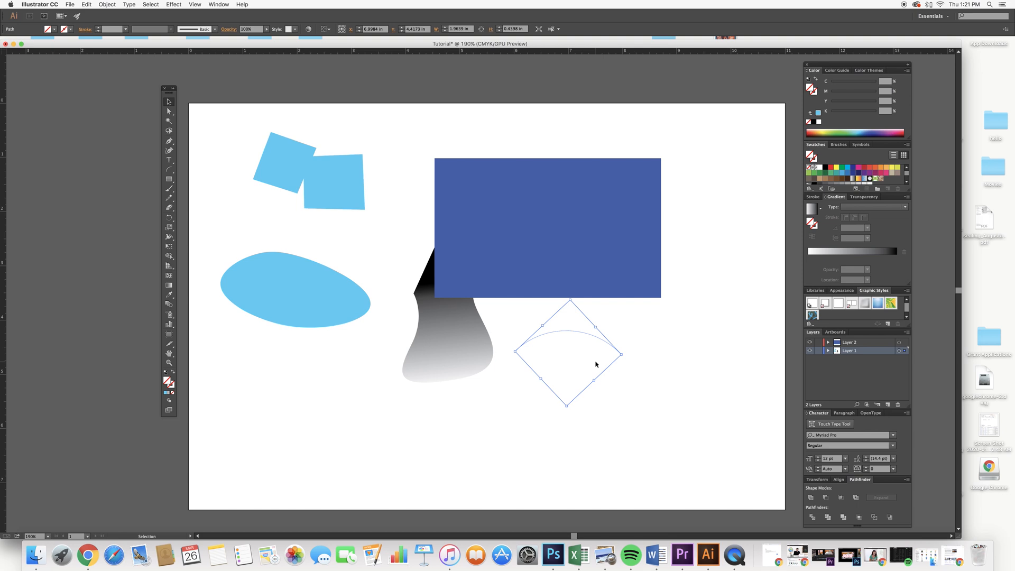
Step: Start path text with "h" on the small arch below the blue rectangle and adjust its font size
key("t")
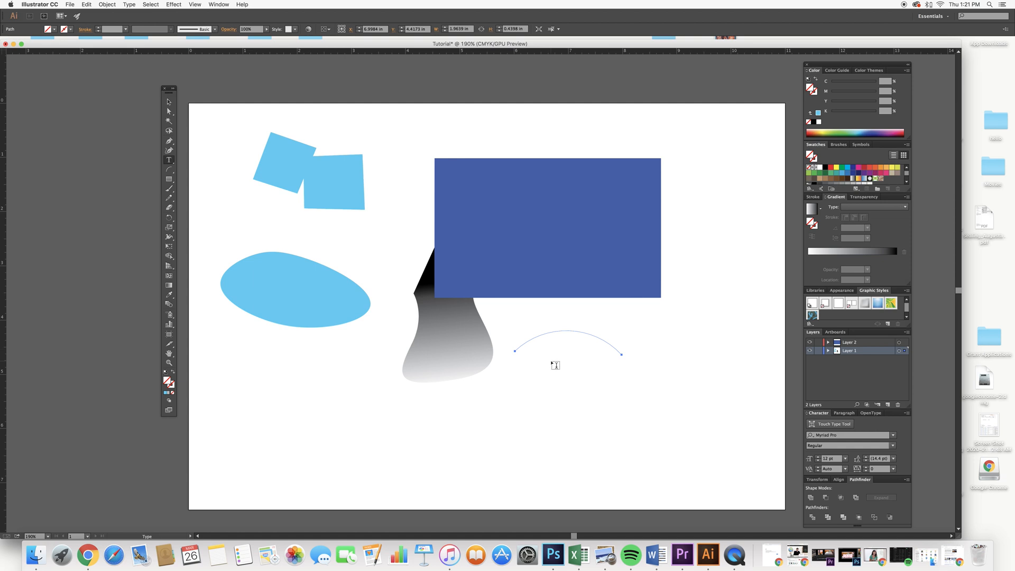
left_click(520, 346)
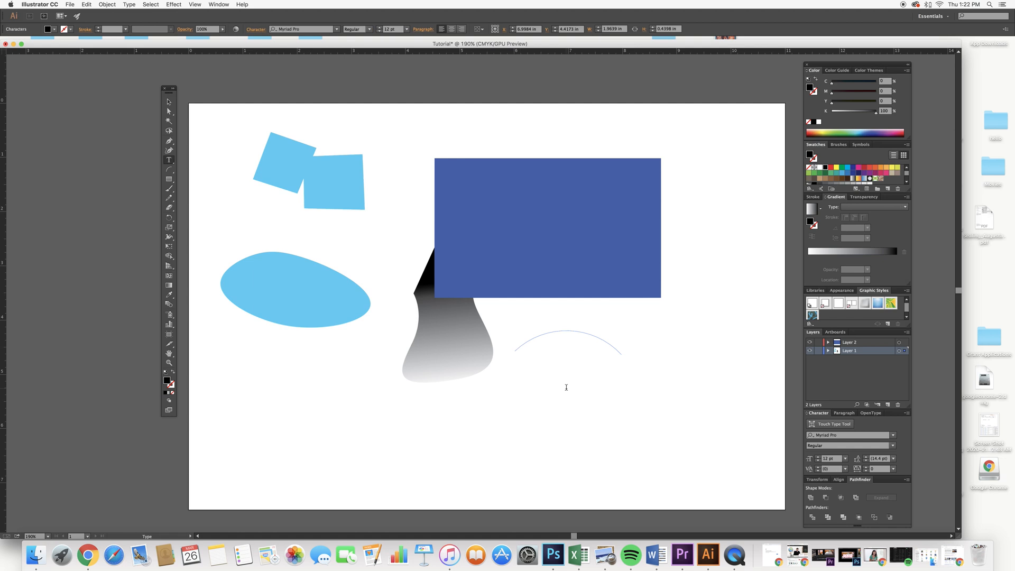
type("h")
left_click(379, 29)
left_click(379, 28)
left_click(379, 29)
left_click(380, 31)
left_click(379, 31)
left_click(380, 31)
Step: Draw a second arc about 0.86 by 0.86 in above the blue rectangle's upper-left corner
left_click(170, 170)
left_click(202, 178)
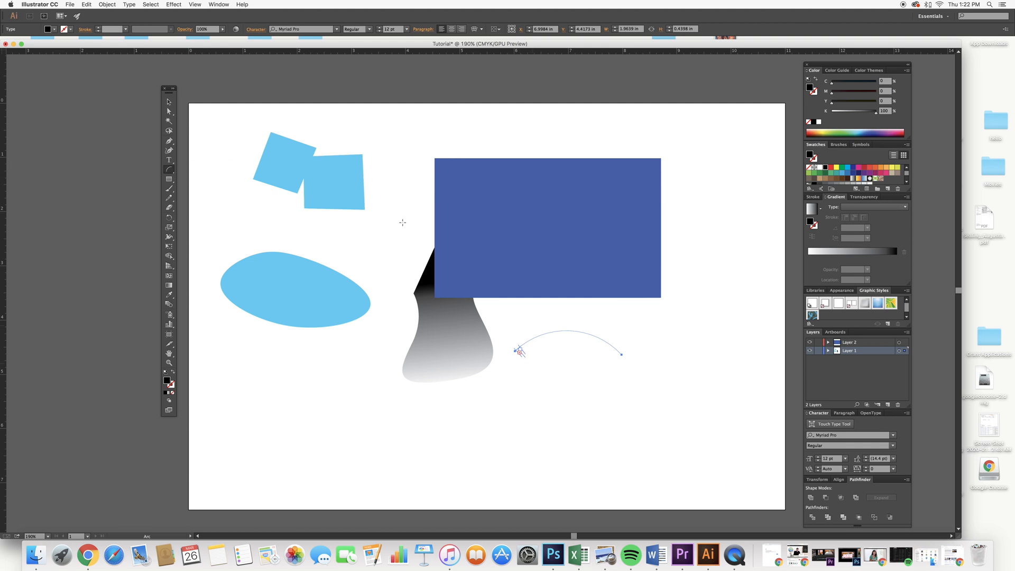
left_click_drag(386, 162, 432, 125)
key("v")
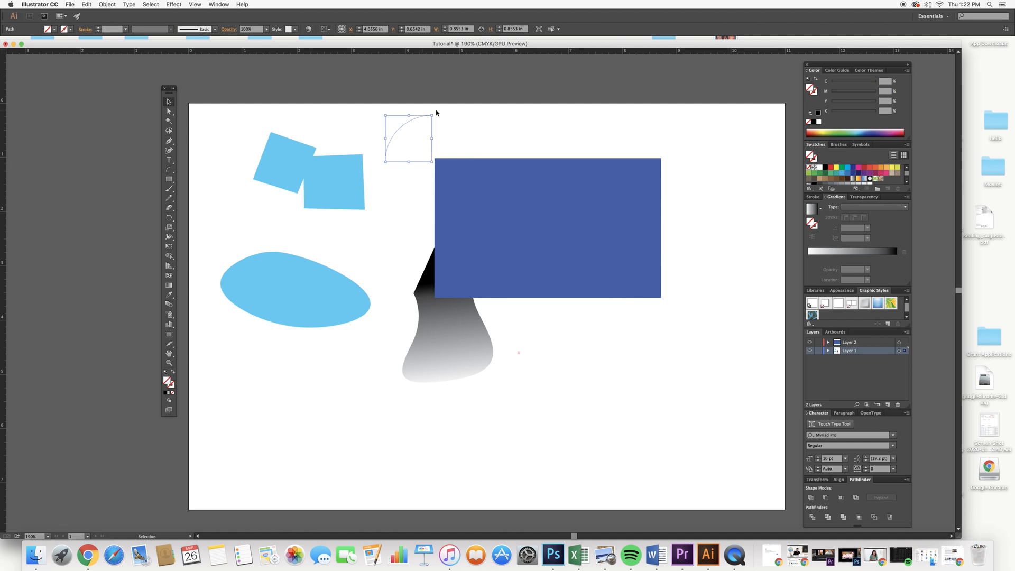
Step: Rotate and enlarge the second arc into an arch about 4.36 by 1.04 in, and move it down across the blue rectangle
left_click_drag(386, 115, 408, 105)
left_click_drag(441, 138, 485, 144)
left_click(403, 148)
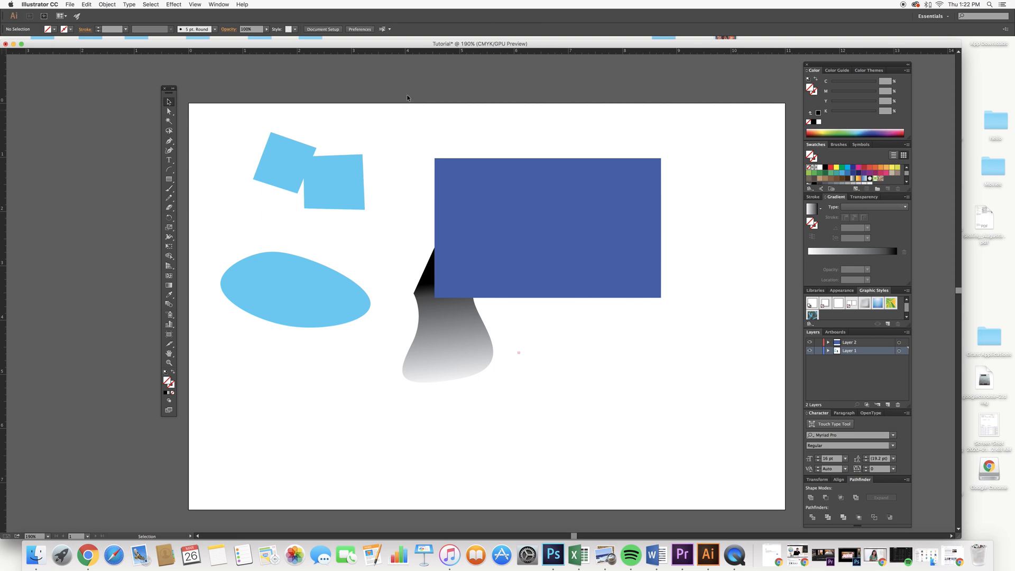
left_click_drag(407, 97, 619, 154)
left_click_drag(577, 127, 585, 226)
Step: Add path text along the wide arch, entering "Hello" followed by a first name, and finish editing it
key("t")
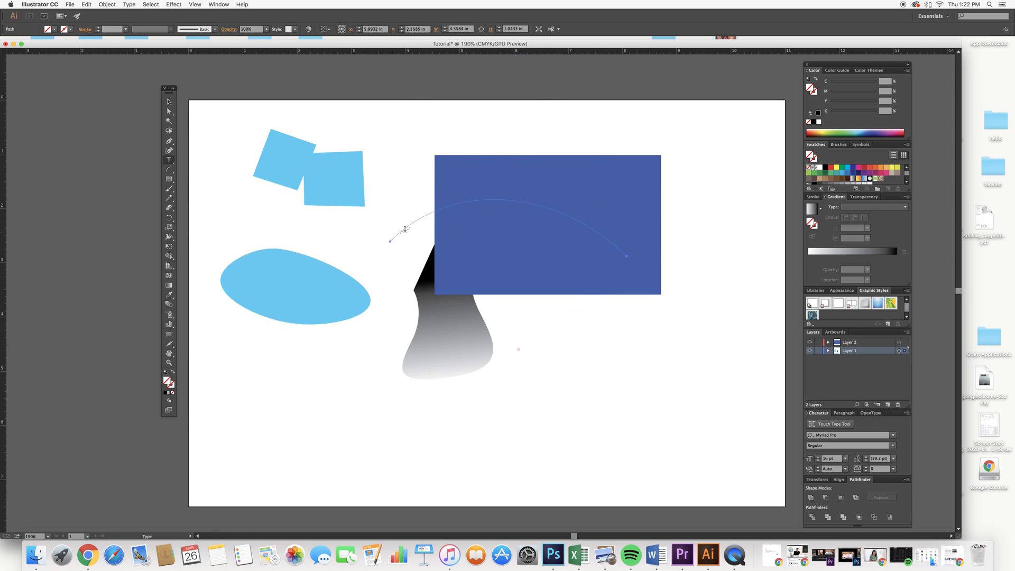
left_click(395, 235)
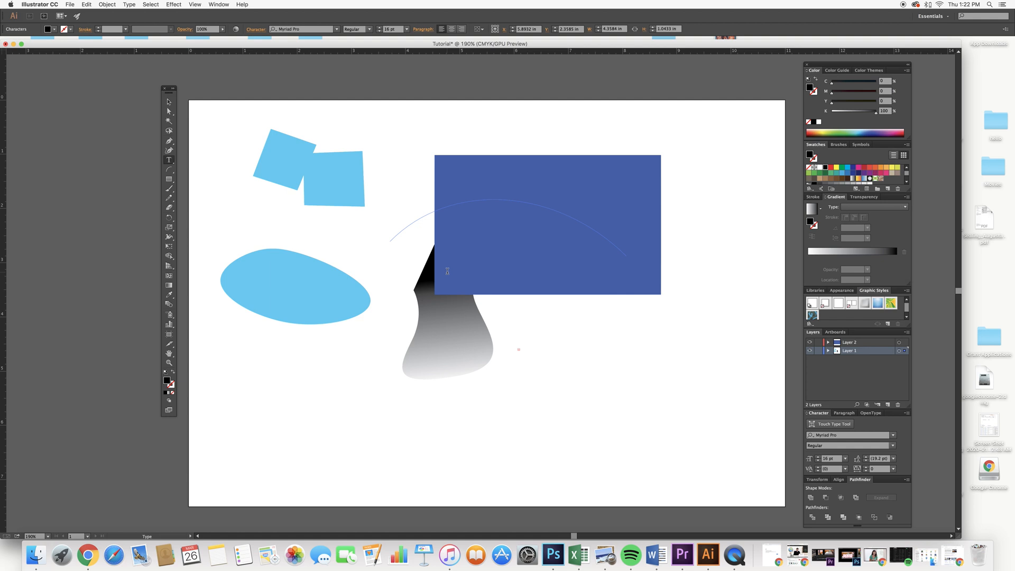
type("Hello Sop")
key("Escape")
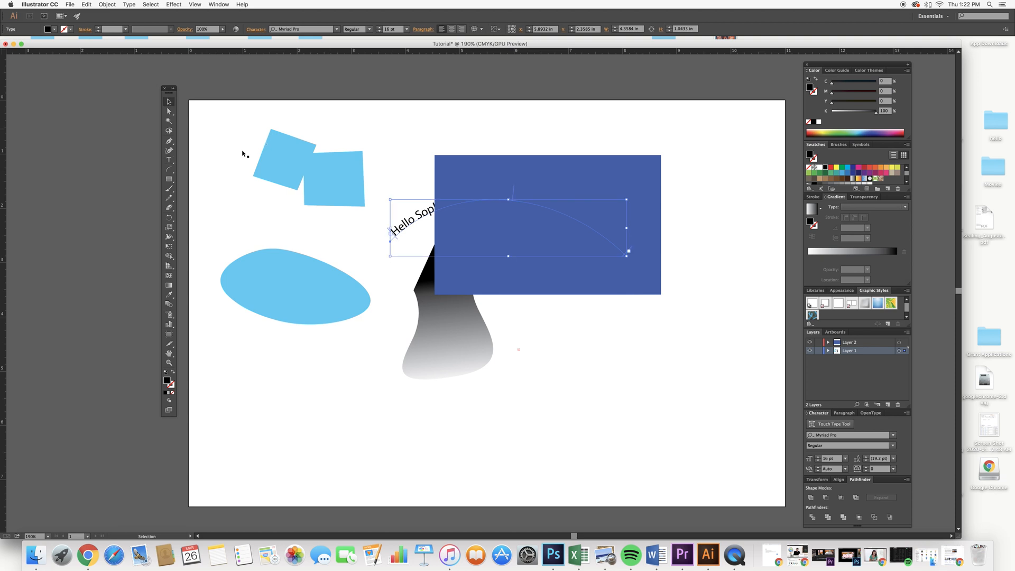
Step: Cut the "Hello Sophomore II" path text and paste it into a new layer above Layer 2, positioned over the blue rectangle
key("a")
key("Delete")
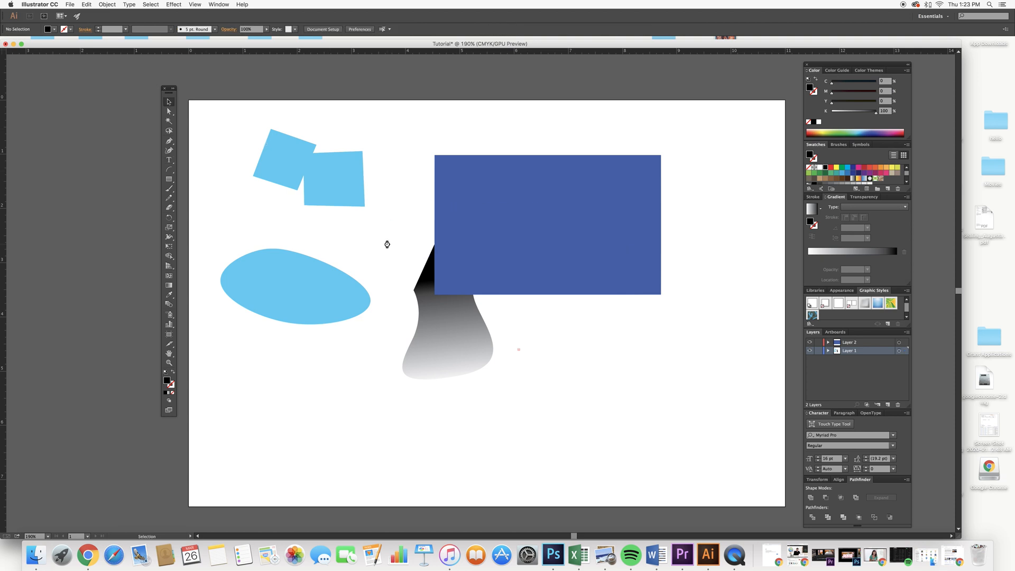
left_click(867, 343)
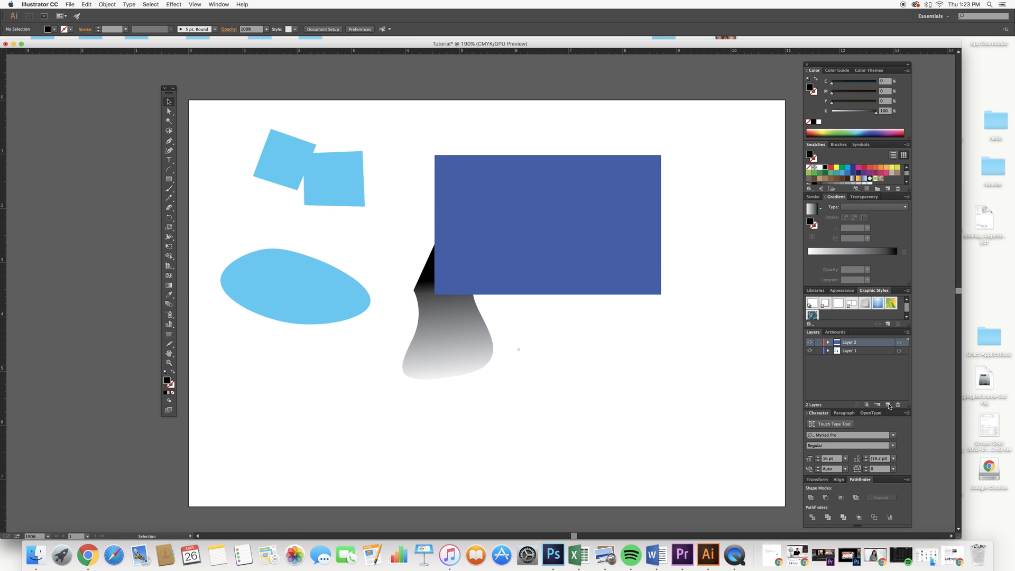
left_click(889, 404)
key("ctrl+v")
left_click_drag(532, 296, 512, 205)
left_click(694, 303)
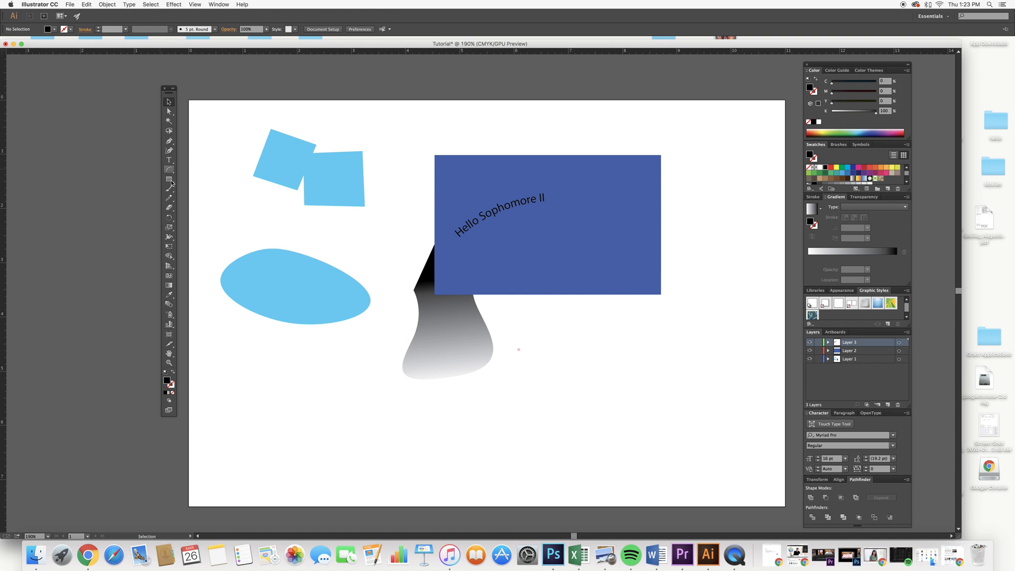
Step: Draw a black circle about 0.81 in wide below the blue rectangle and a second about 0.30 in wide at its lower left
left_click_drag(169, 180, 205, 198)
left_click_drag(621, 390, 629, 389)
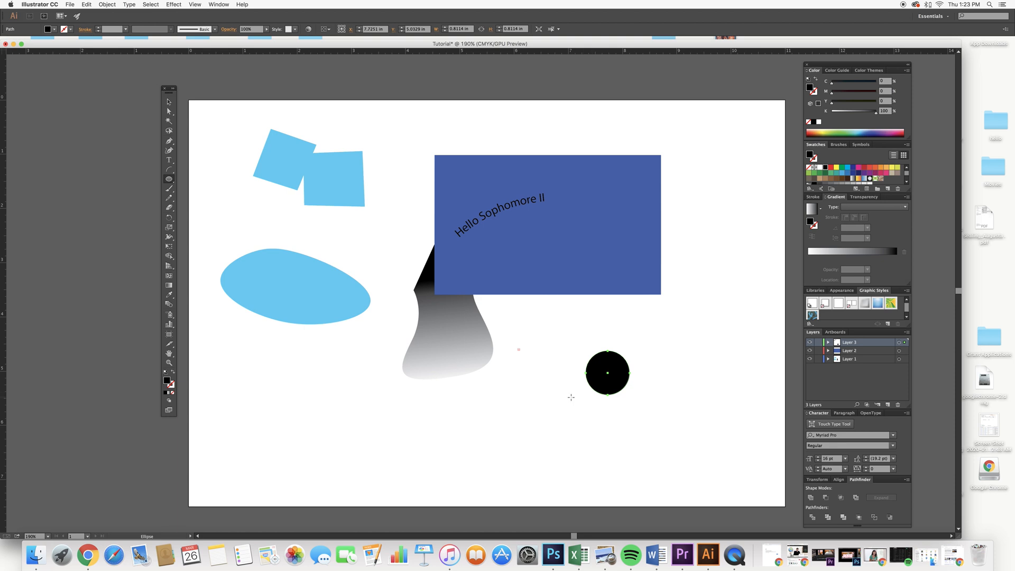
left_click_drag(571, 397, 586, 411)
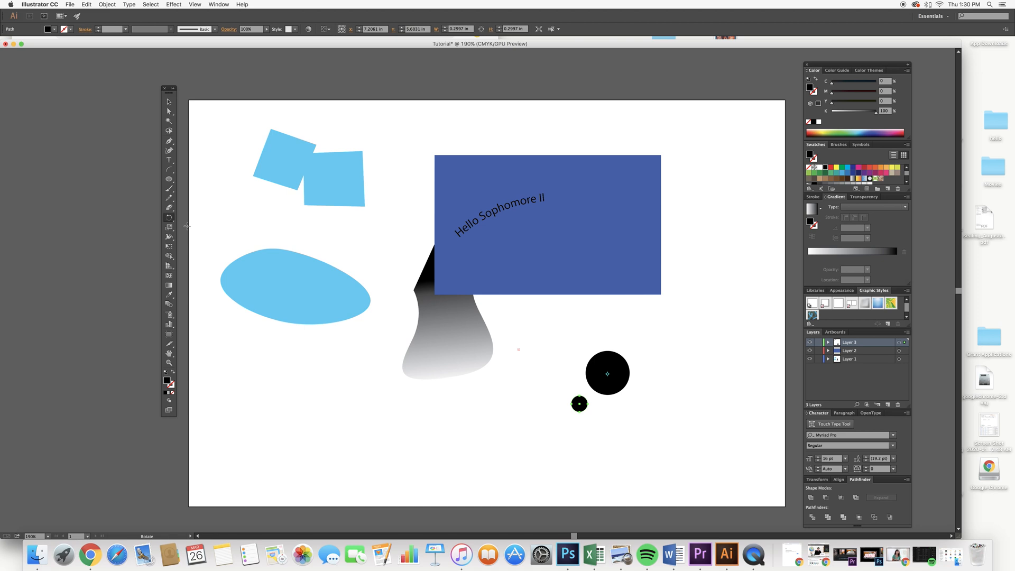
Step: Create a copy of the small circle rotated 15° about the large circle's centre
left_click(169, 104)
left_click(169, 218)
left_click(607, 374, "alt")
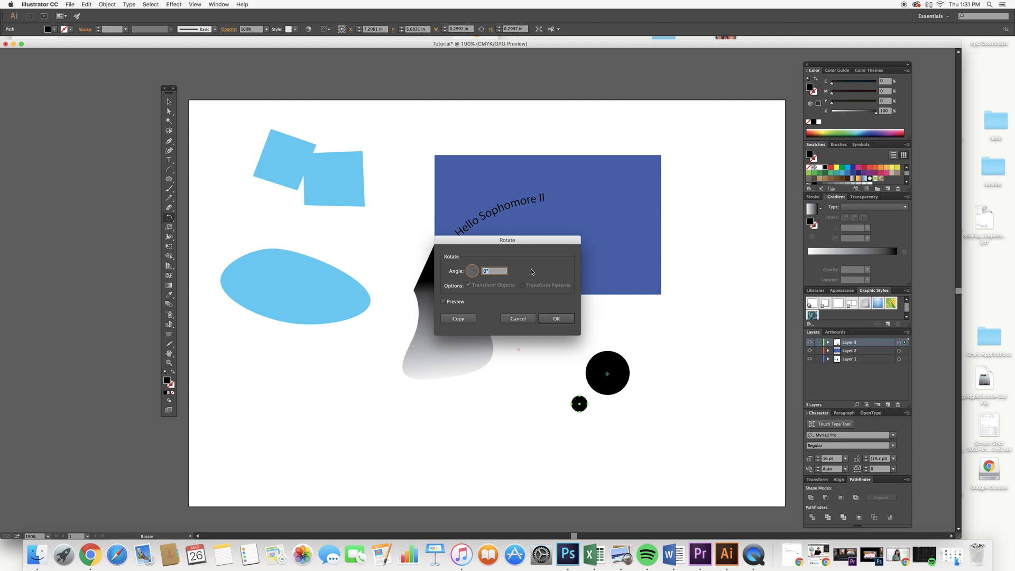
type("15")
left_click(458, 319)
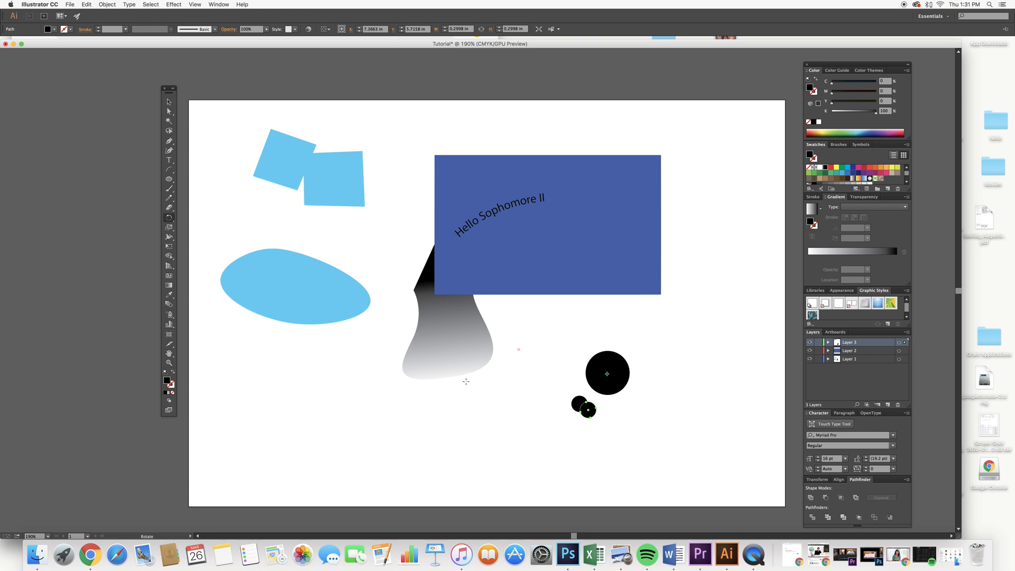
Step: Repeat the rotated copy of the small circle until a closed ring surrounds the large circle
key("super+d")
key("super+d")
key("super+d")
key("super+d")
key("super+d")
key("super+d")
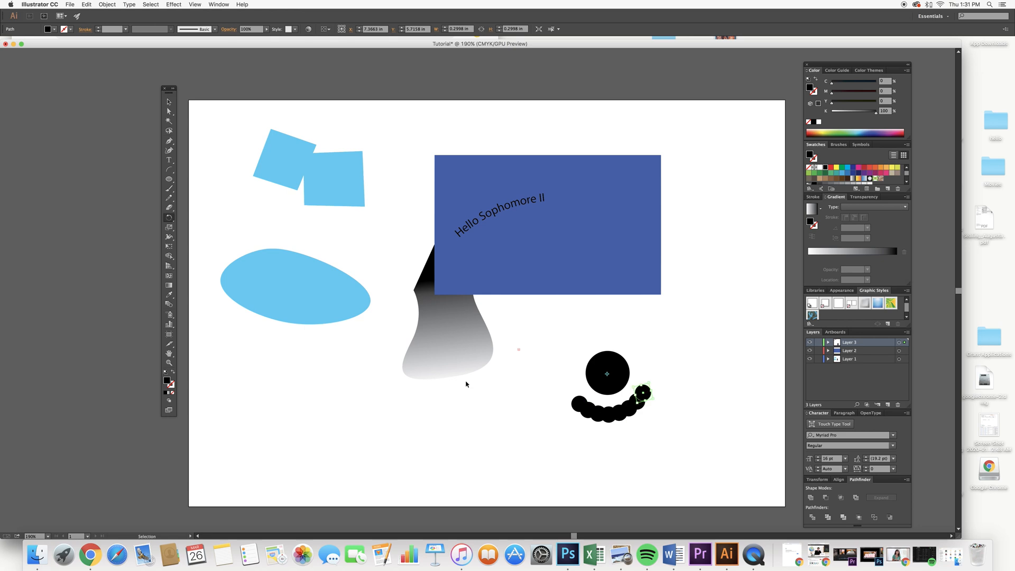
key("super+d")
key("super+d")
key("super+d")
key("super+d")
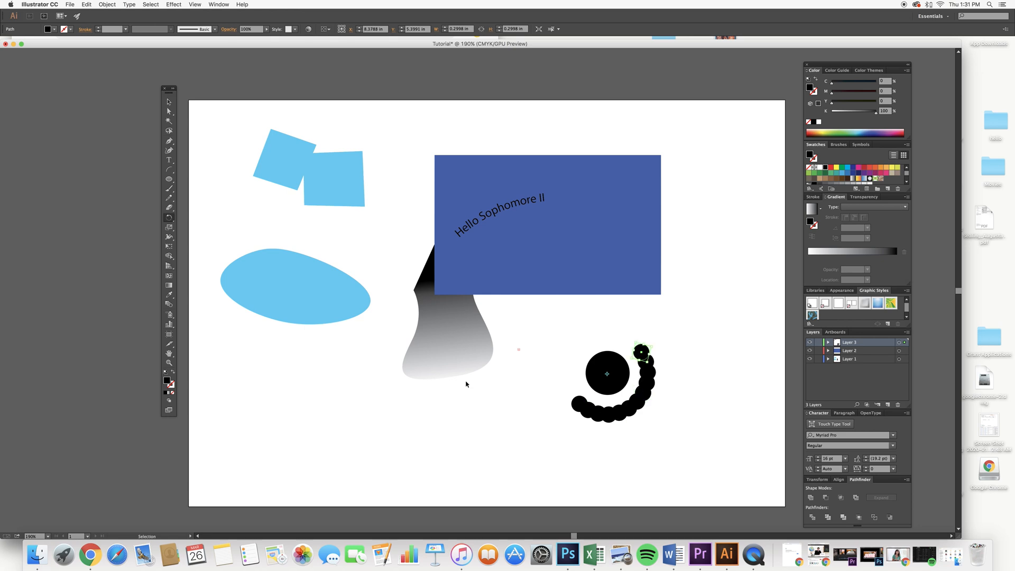
key("super+d")
key("super+d")
key("super+d")
key("super+d")
key("super+d")
key("super+d")
key("super+d")
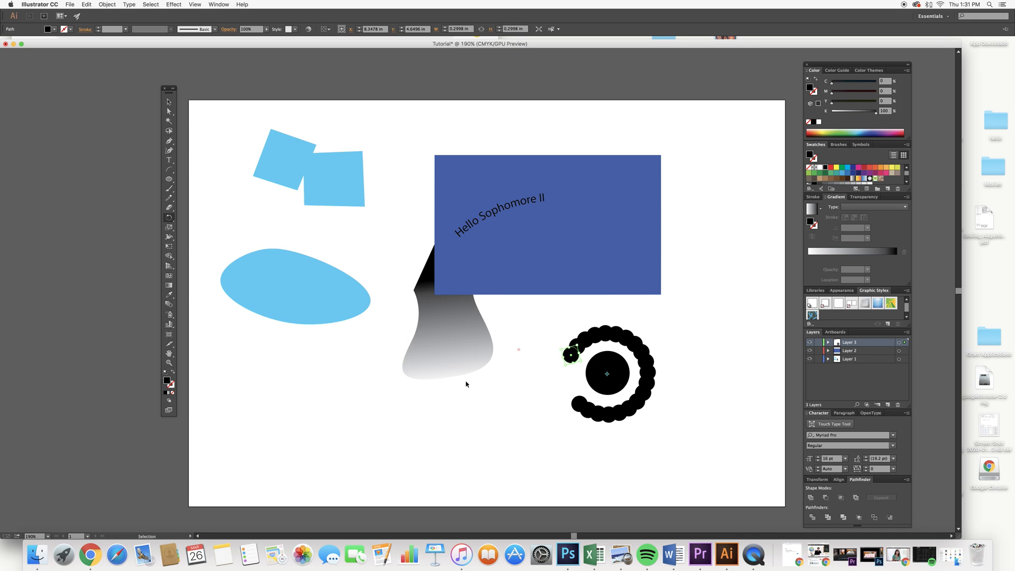
key("super+d")
key("super+d")
key("super+d")
key("super+d")
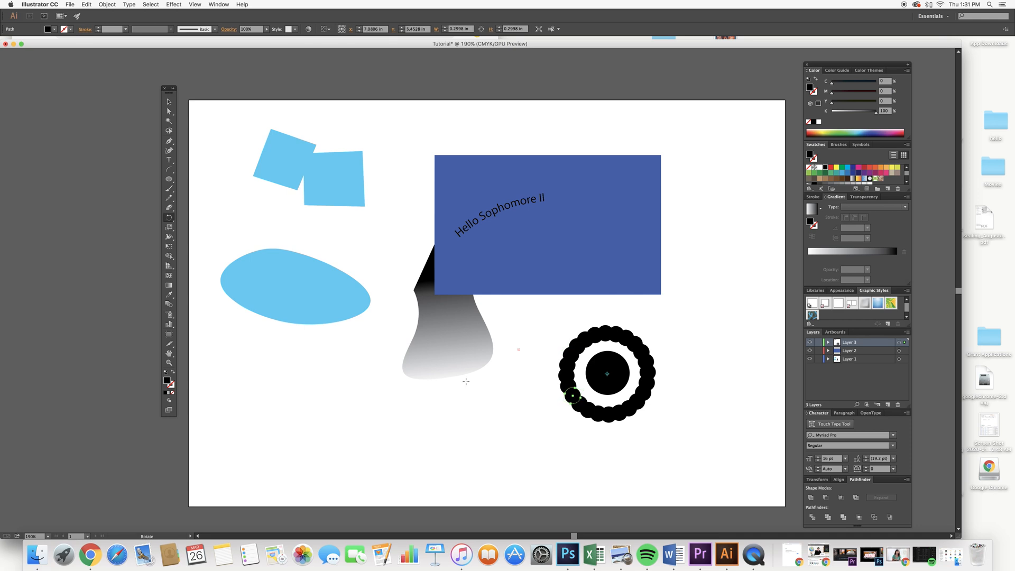
Step: Draw a black square about 0.72 in wide below the gradient shape
left_click(169, 177)
key("m")
left_click_drag(363, 394, 402, 433)
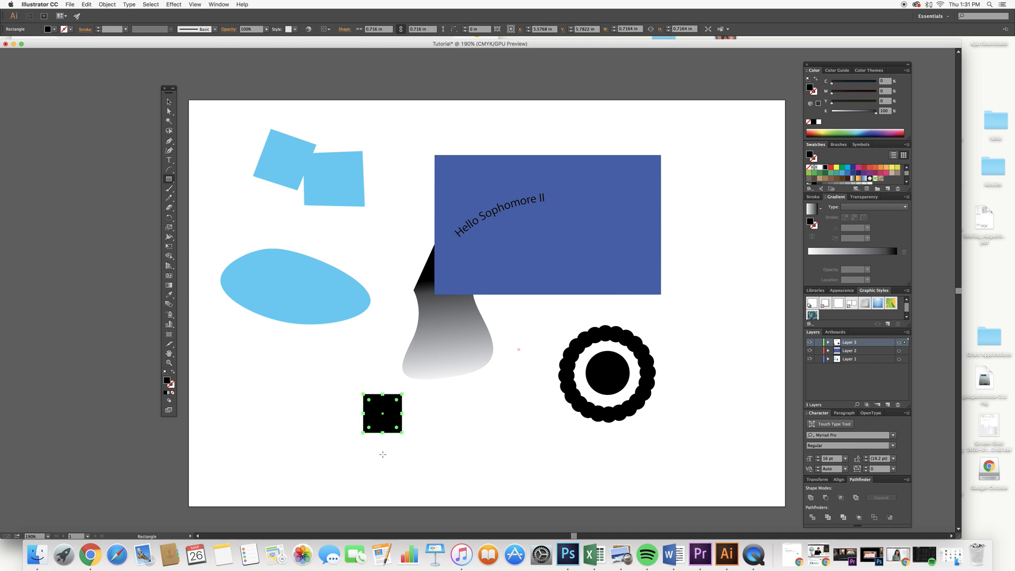
Step: Draw a small closed diamond about 0.31 by 0.34 in below the black square with the Pen tool
left_click(169, 141)
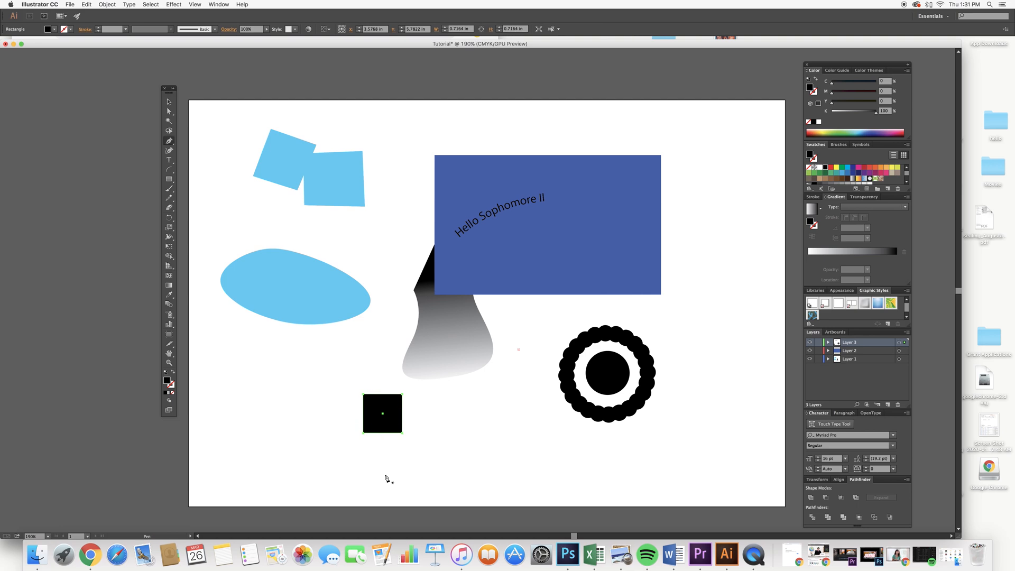
left_click(381, 449)
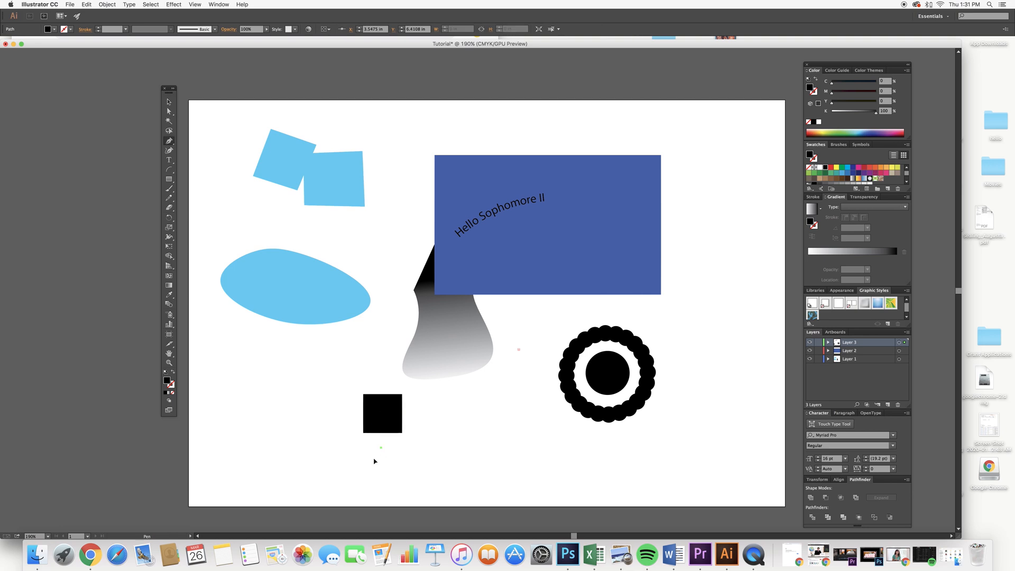
left_click(374, 459)
left_click(384, 466)
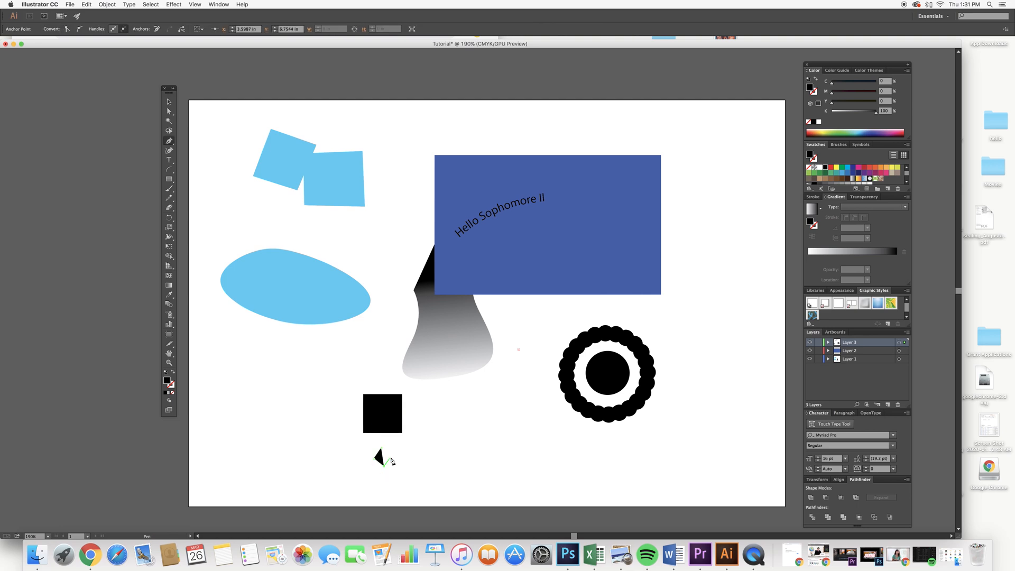
left_click(390, 457)
left_click(383, 449)
key("v")
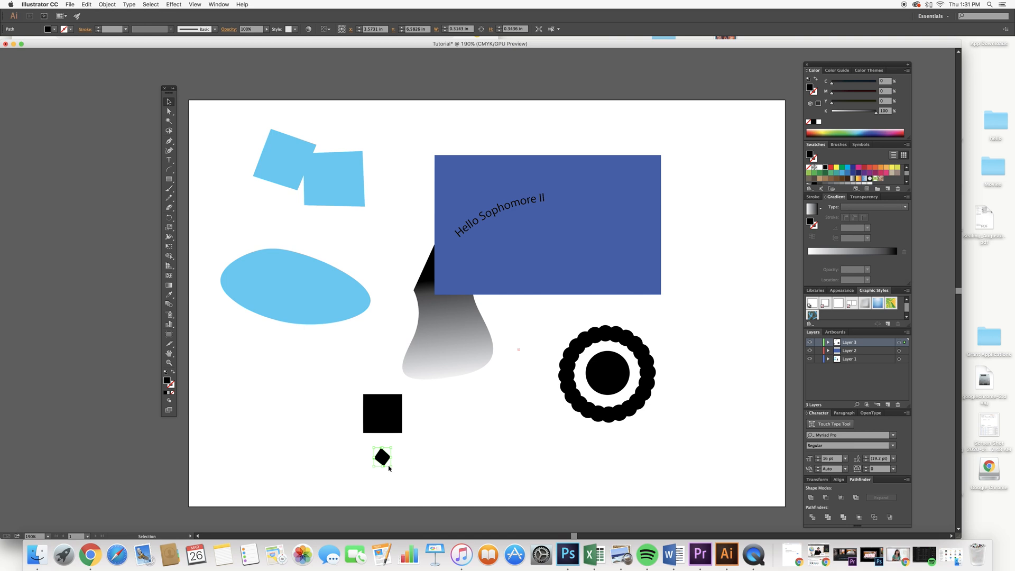
Step: Rotate the small diamond 25° about the black square's centre without copying it, and repeat the rotation once
left_click(169, 217)
left_click(381, 412)
left_click(169, 103)
left_click(170, 220)
left_click(382, 413, "alt")
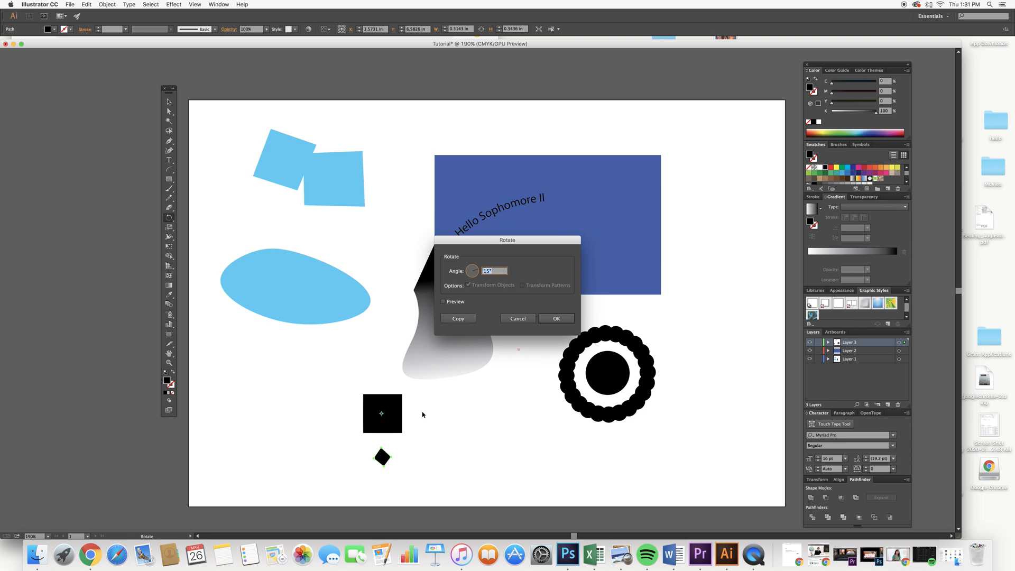
type("25")
left_click(568, 318)
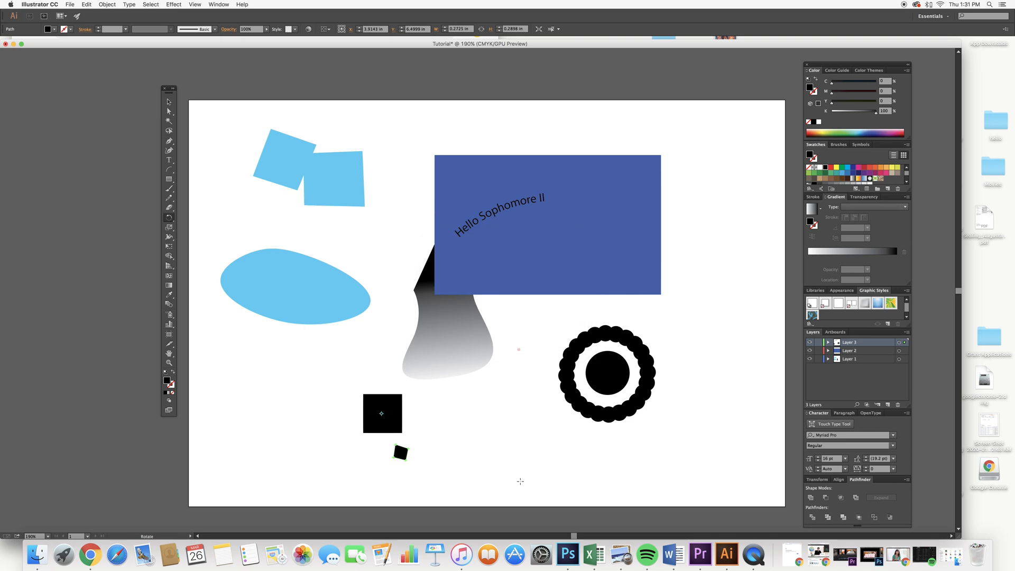
key("super+d")
Step: Create a copy of the small diamond rotated 25° about the black square's centre
key("r")
left_click(169, 102)
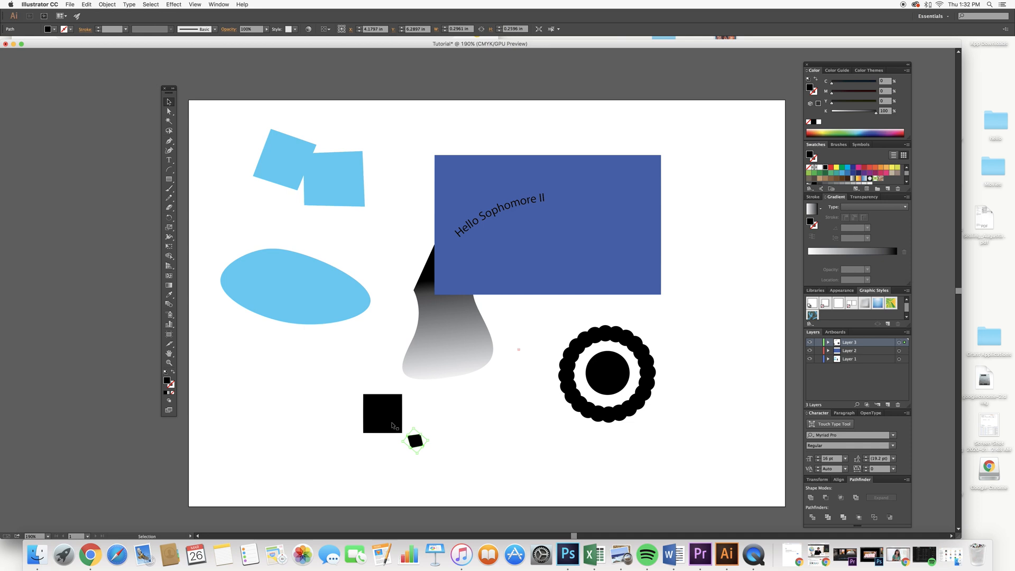
left_click(168, 217)
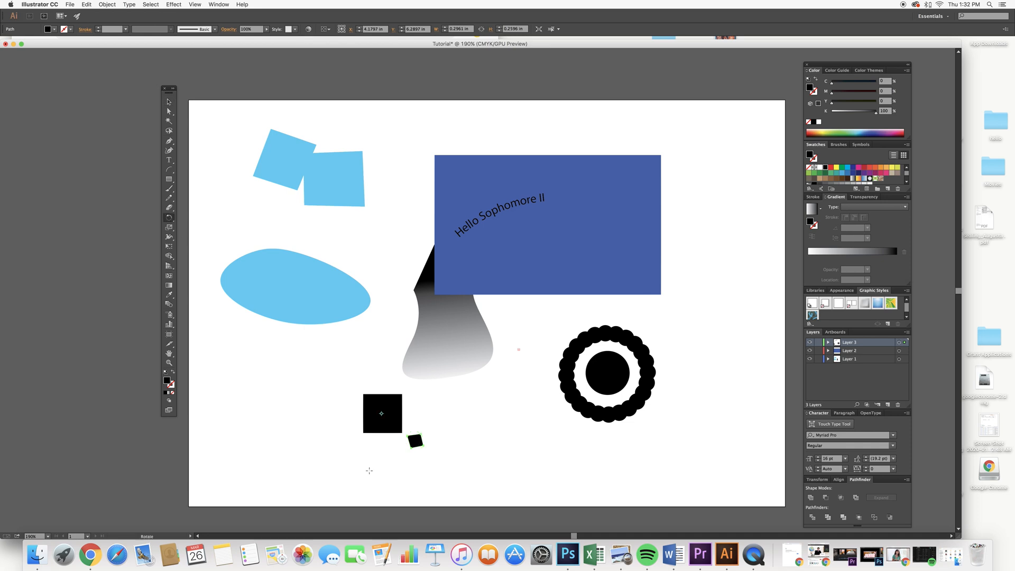
left_click(381, 414, "alt")
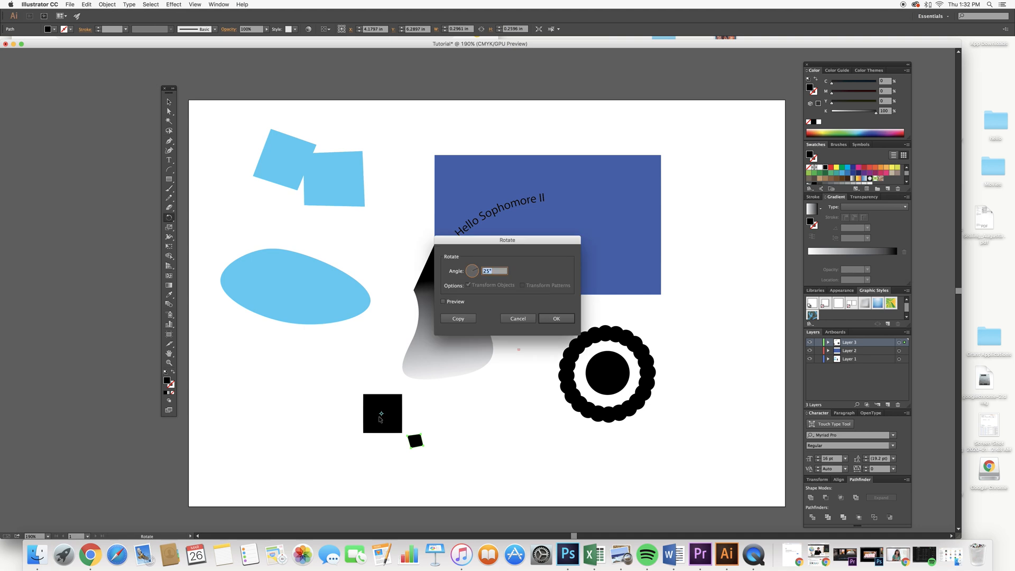
left_click(458, 319)
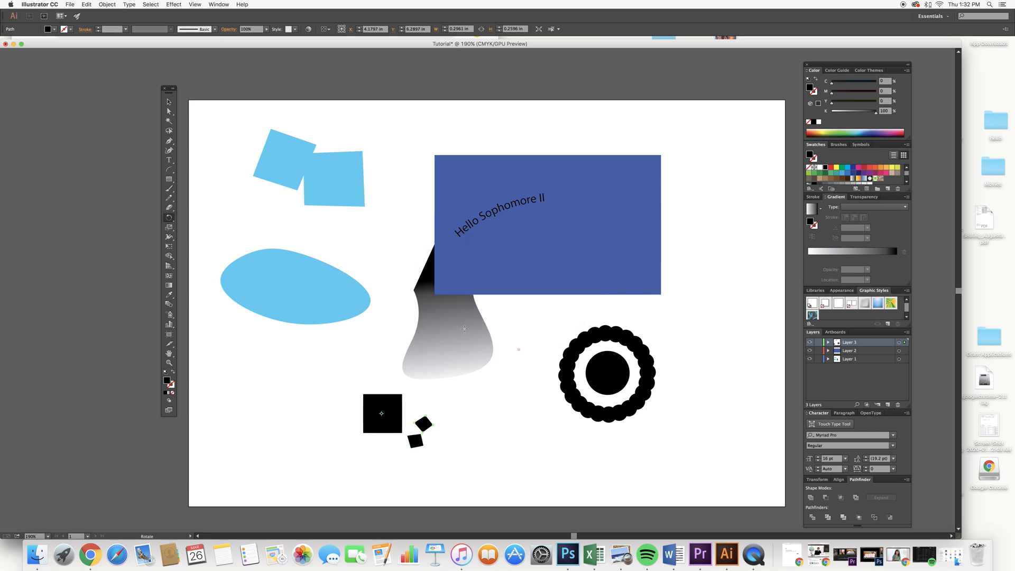
Step: Repeat the rotated diamond copy until the copies surround the black square
key("super+d")
key("super+d")
key("super+d")
key("super+d")
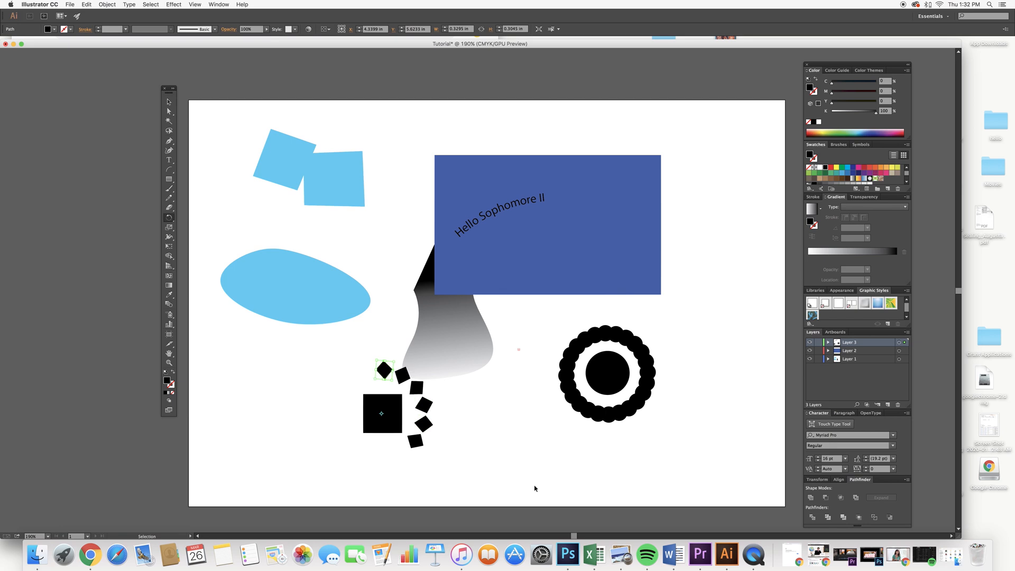
key("super+d")
key("super+d")
key("super+d")
key("super+d")
key("super+d")
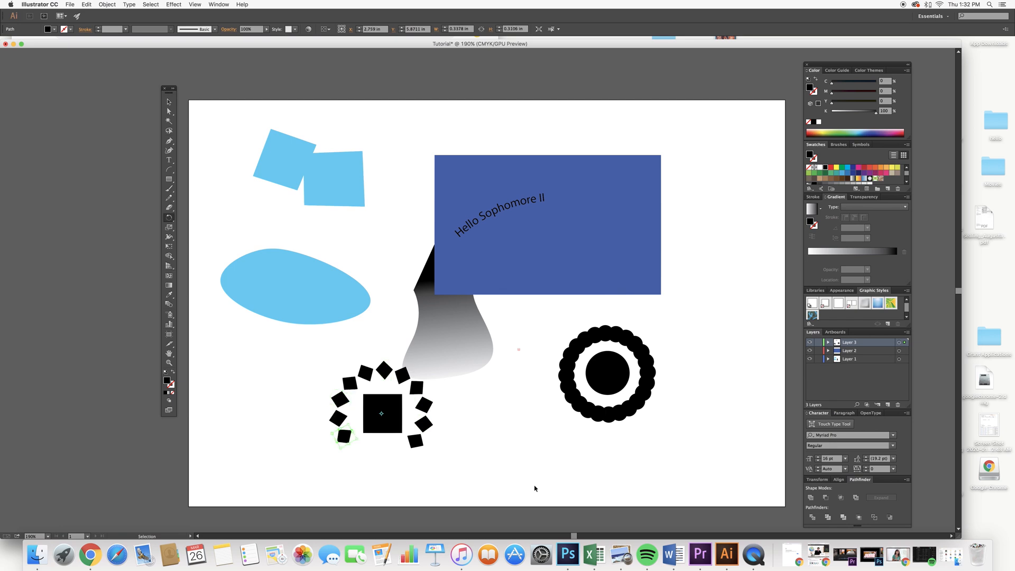
key("super+d")
key("super+d")
key("super+d")
Step: Continue repeating the rotated diamond copy past the full turn, over the existing ring
key("super+d")
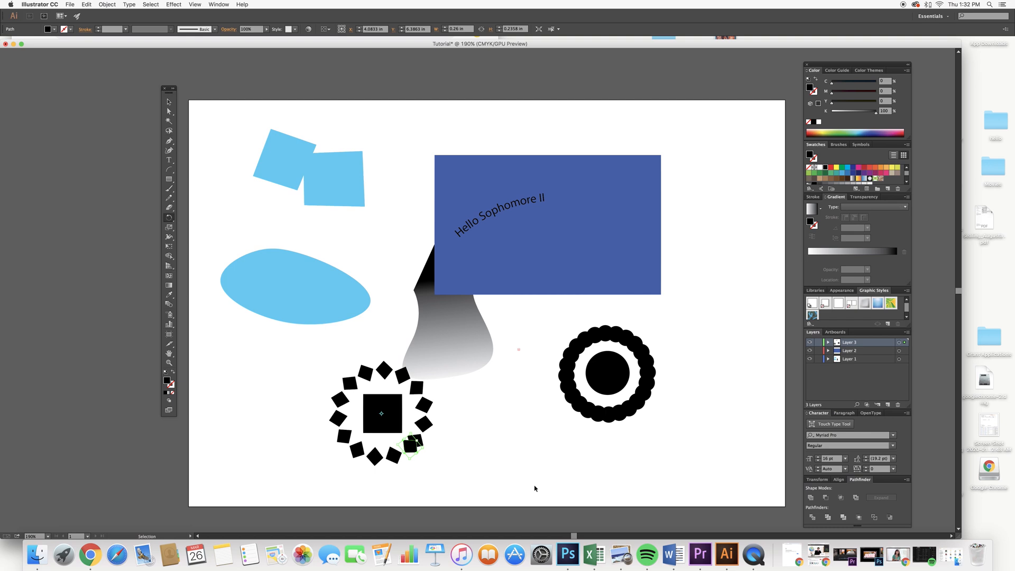
key("super+d")
key("super+d")
key("super+d")
key("super+d")
key("super+d")
key("super+d")
key("super+d")
key("super+d")
key("super+d")
key("super+d")
key("super+d")
key("super+d")
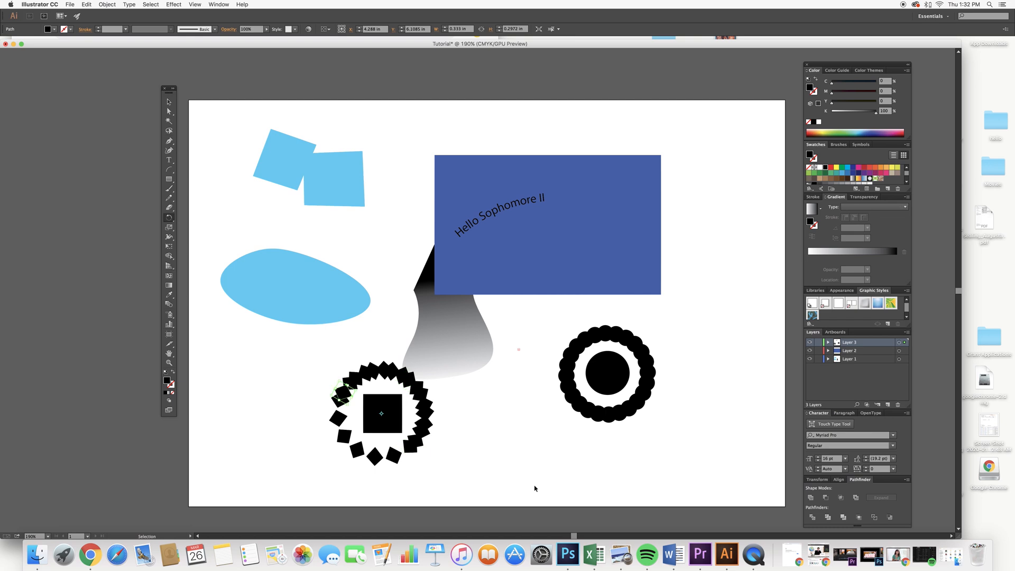
Step: Undo the extra diamond copies that overlap the ring around the black square
key("super+z")
key("super+z")
key("super+z")
key("super+z")
key("super+z")
key("super+z")
key("super+z")
key("super+z")
key("super+z")
key("super+z")
key("super+z")
key("super+z")
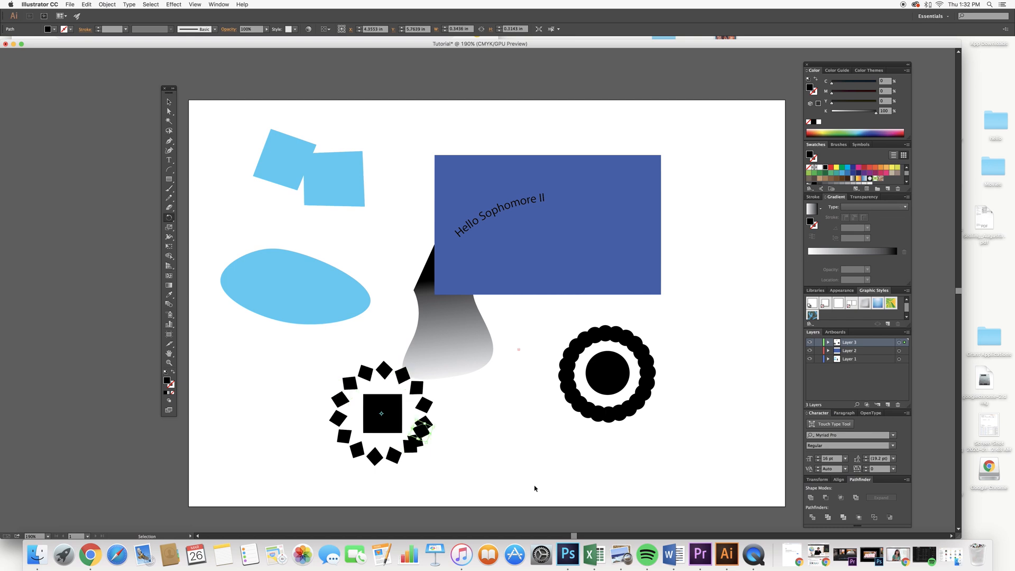
key("super+z")
key("super+z")
key("super+z")
Step: Deselect the artwork and start Save As for the document, keeping the Adobe Illustrator (ai) format
left_click(168, 103)
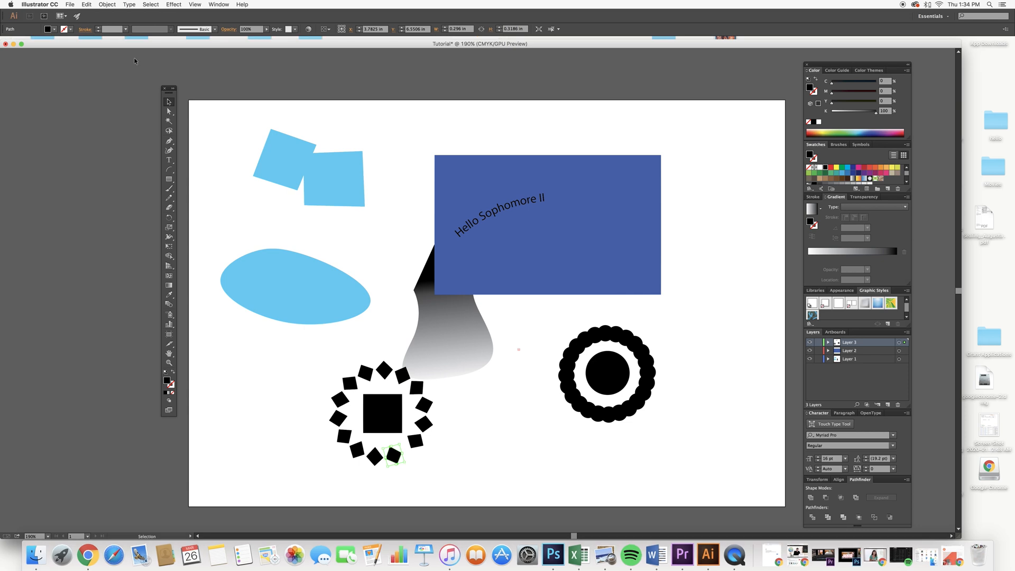
left_click(135, 61)
left_click(71, 4)
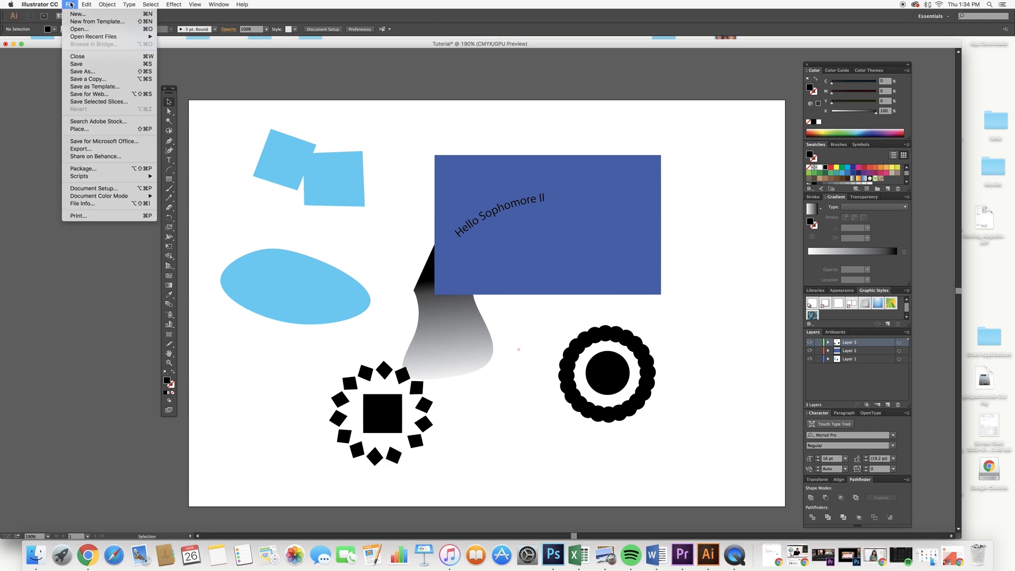
left_click(90, 72)
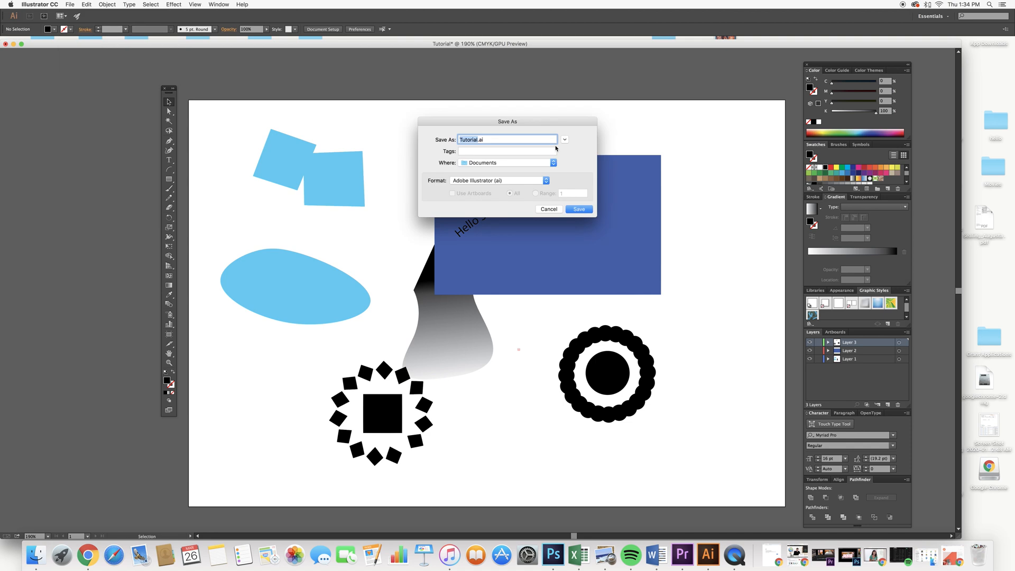
left_click(546, 180)
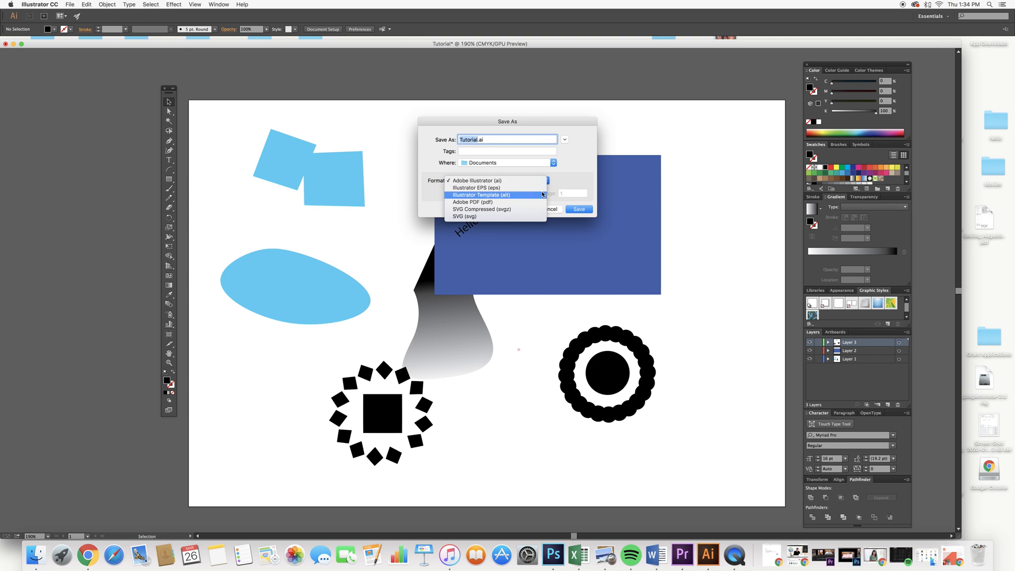
key("Up")
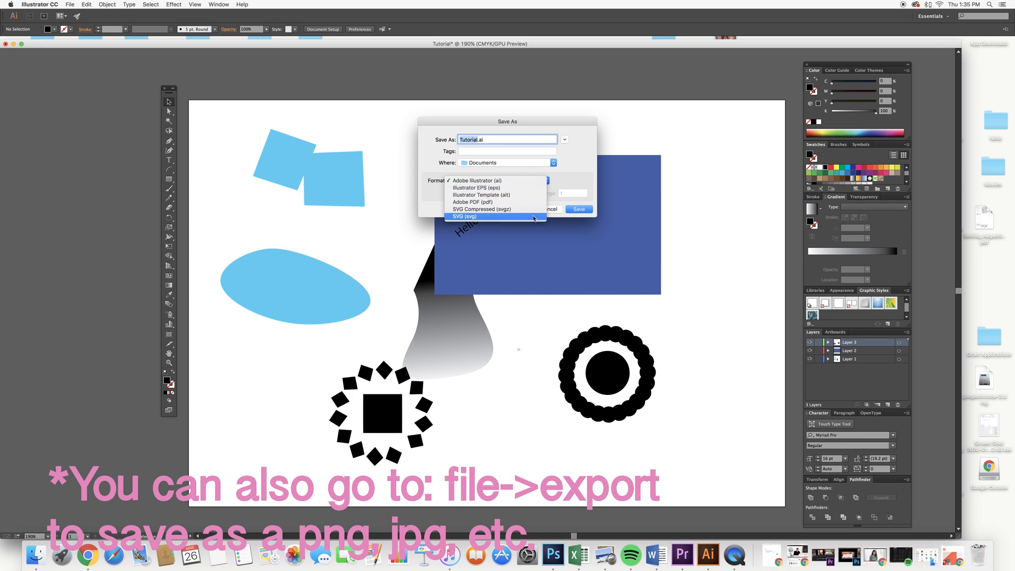
left_click(534, 178)
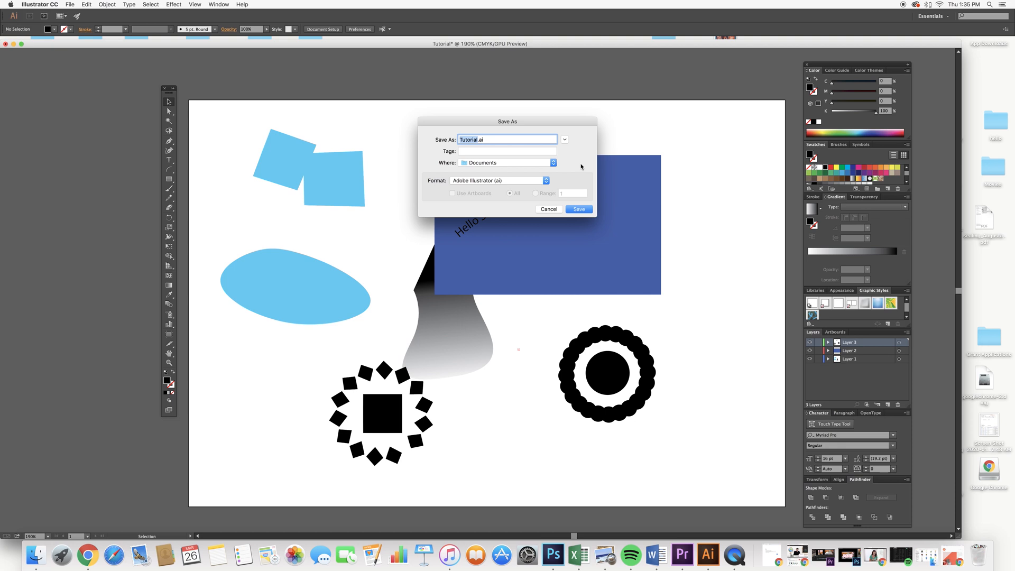
Step: Save the document as Tutorial.ai on the Desktop, accepting the default Illustrator CC options
left_click(478, 140)
left_click(518, 163)
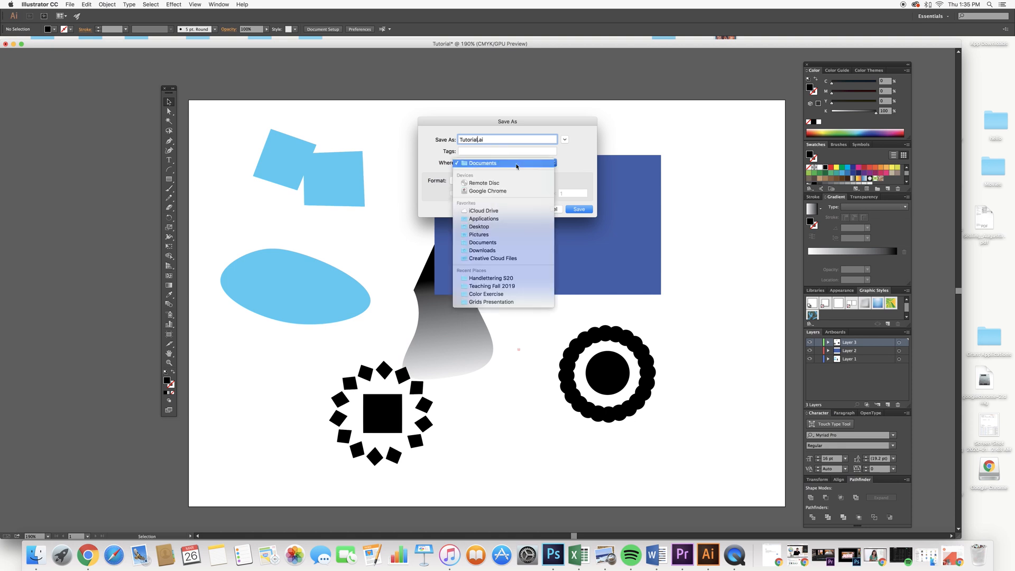
left_click(485, 227)
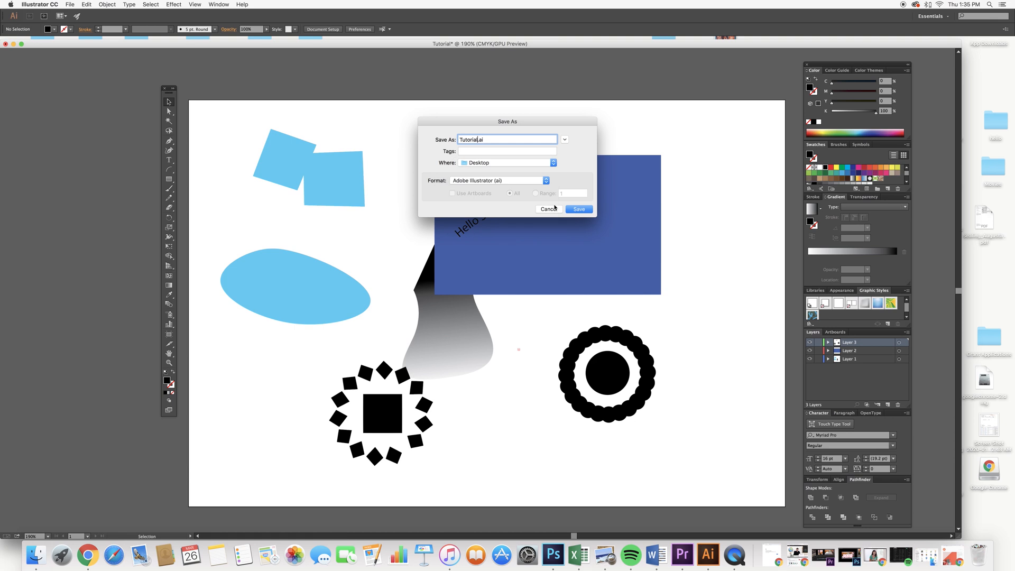
left_click(579, 210)
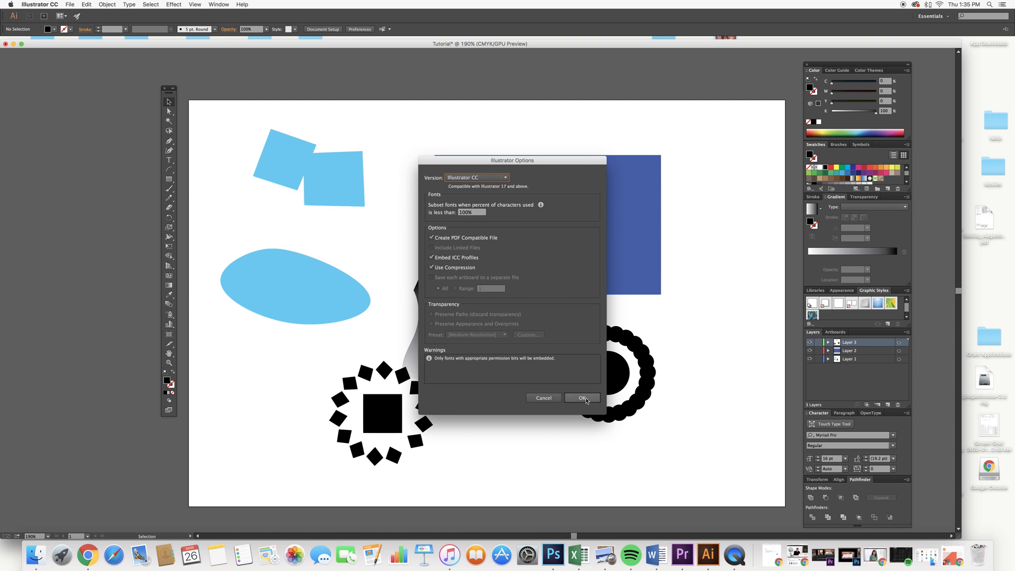
left_click(585, 400)
left_click(586, 400)
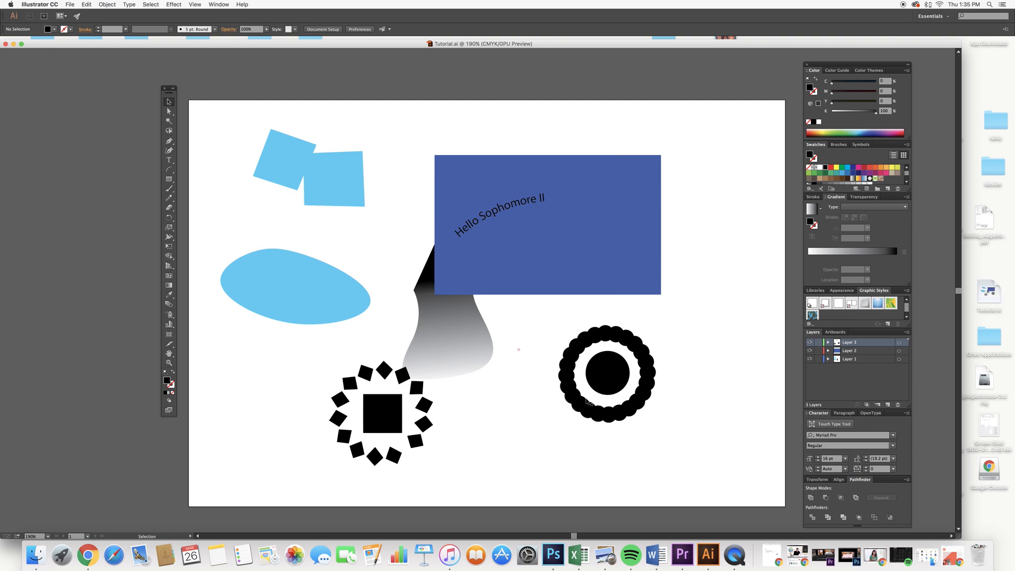